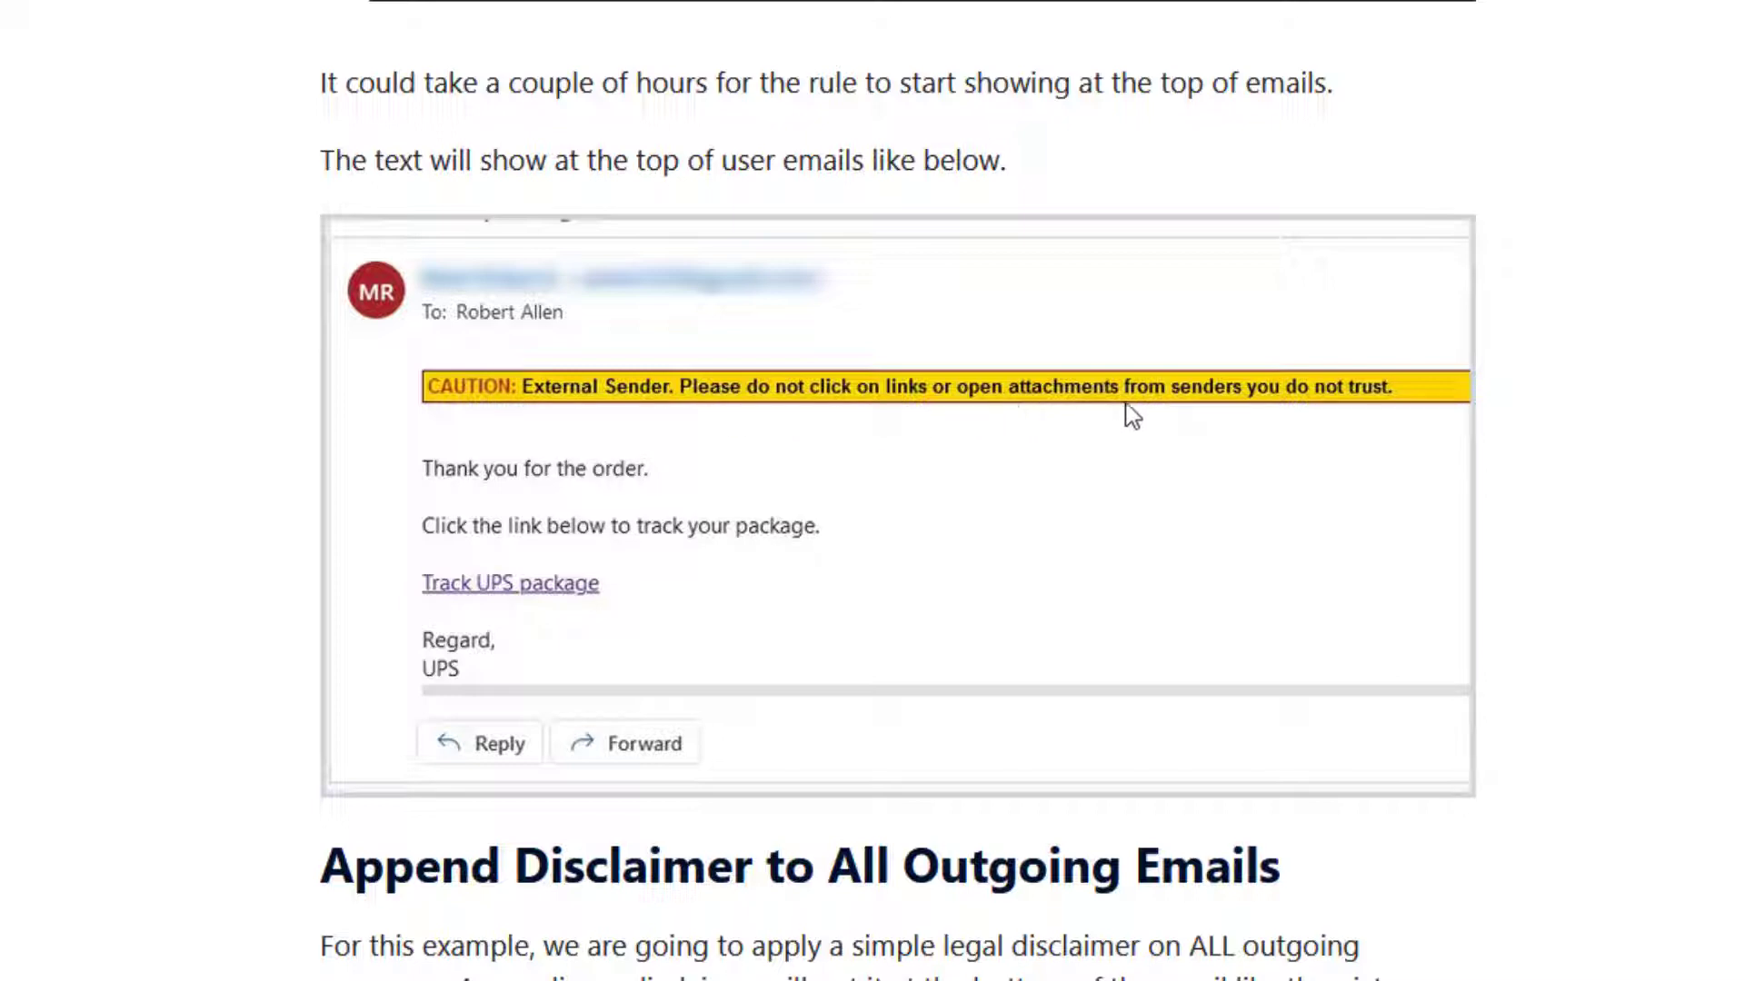
- Scroll through the article's example caution banner and legal notice emails
{"action": "scroll", "coordinate": [273, 534], "scroll_direction": "down", "scroll_amount": 5}
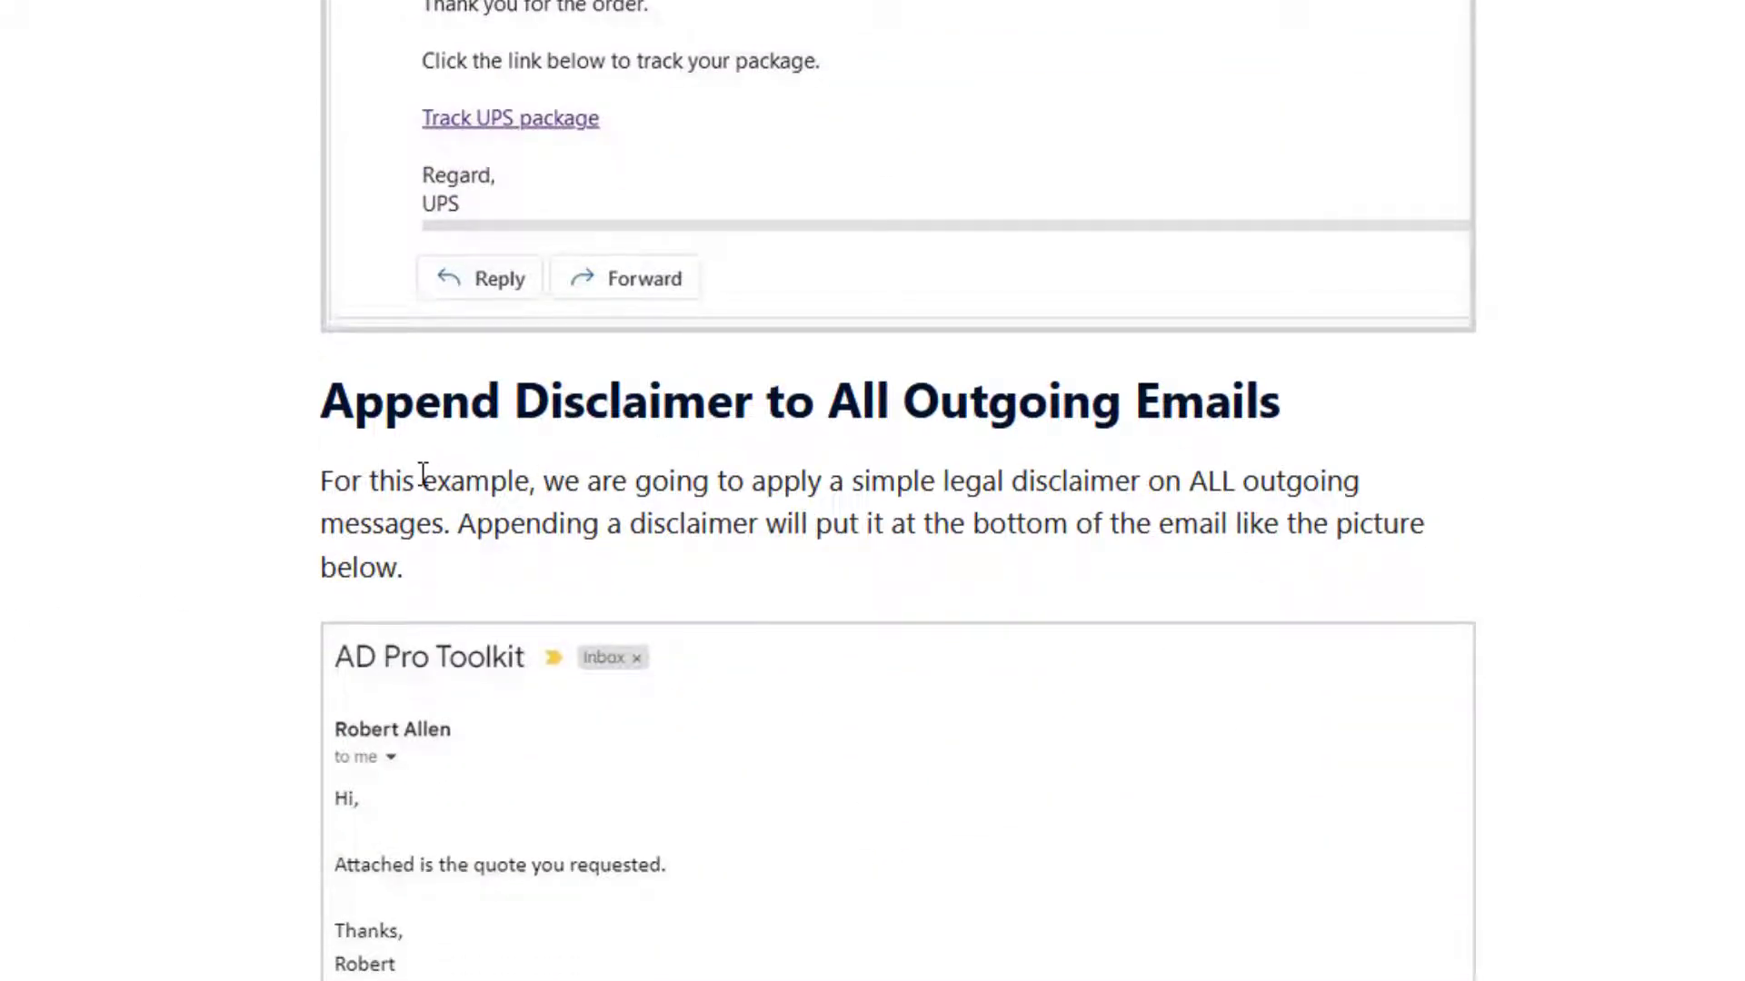
{"action": "scroll", "coordinate": [328, 550], "scroll_direction": "down", "scroll_amount": 2}
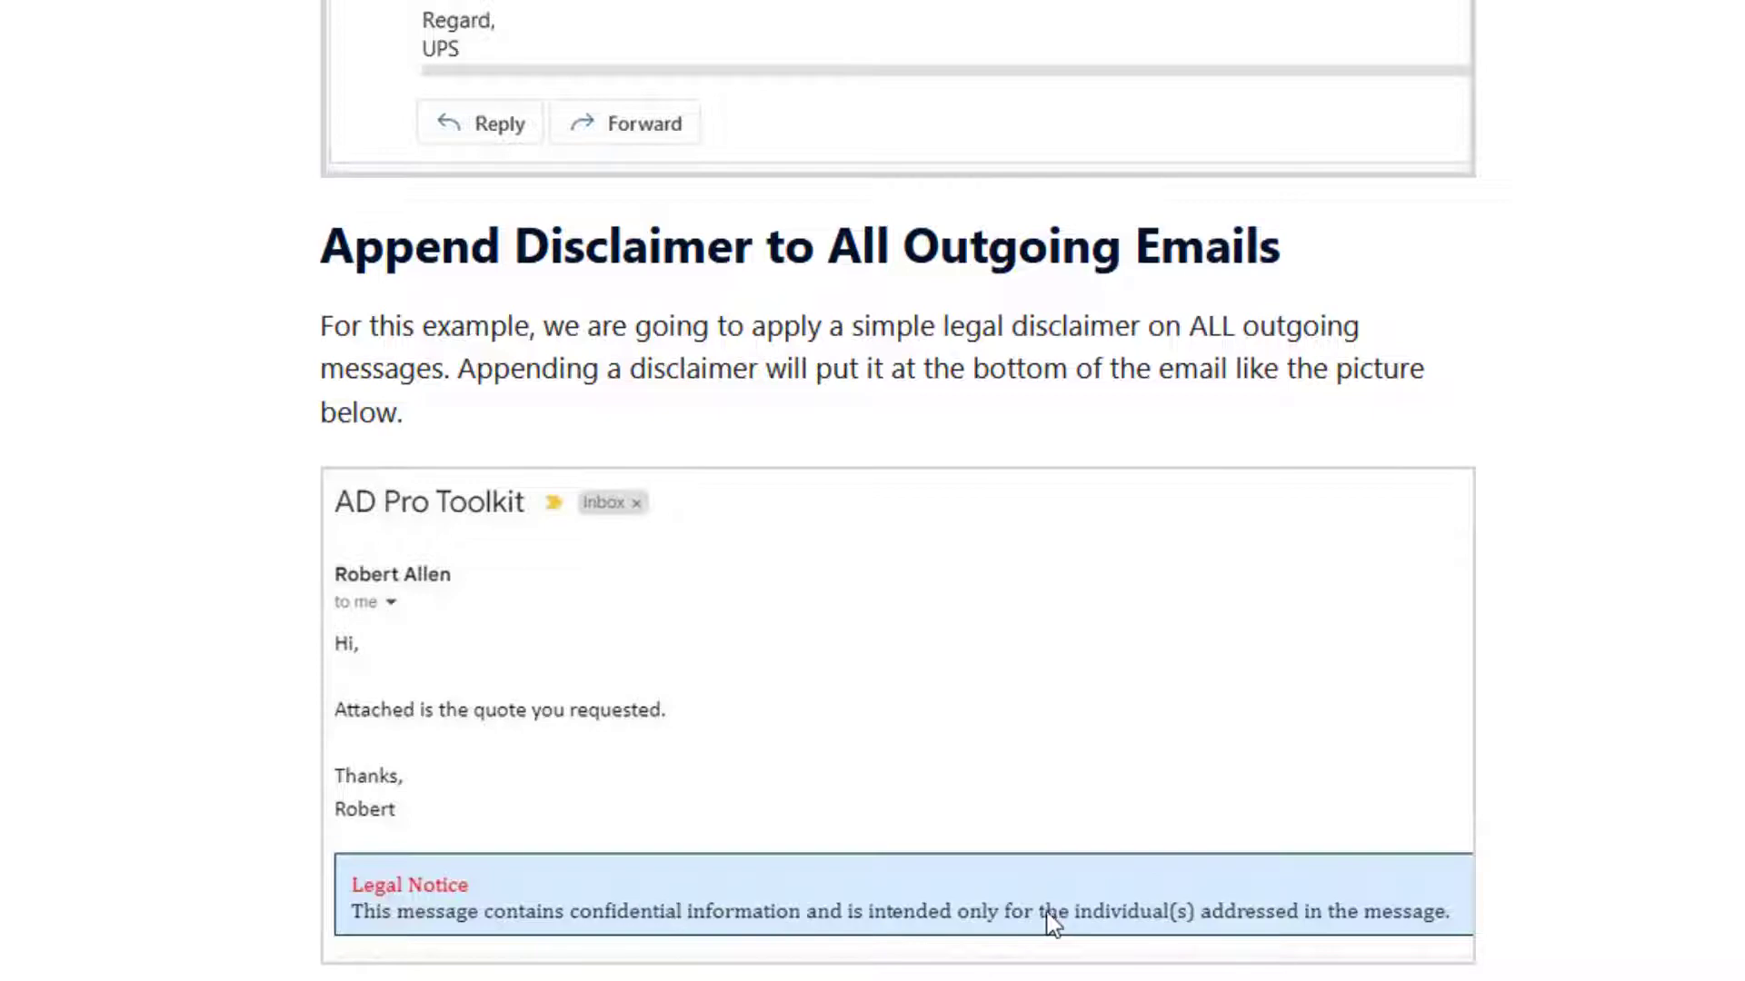
{"action": "scroll", "coordinate": [1029, 847], "scroll_direction": "up", "scroll_amount": 5}
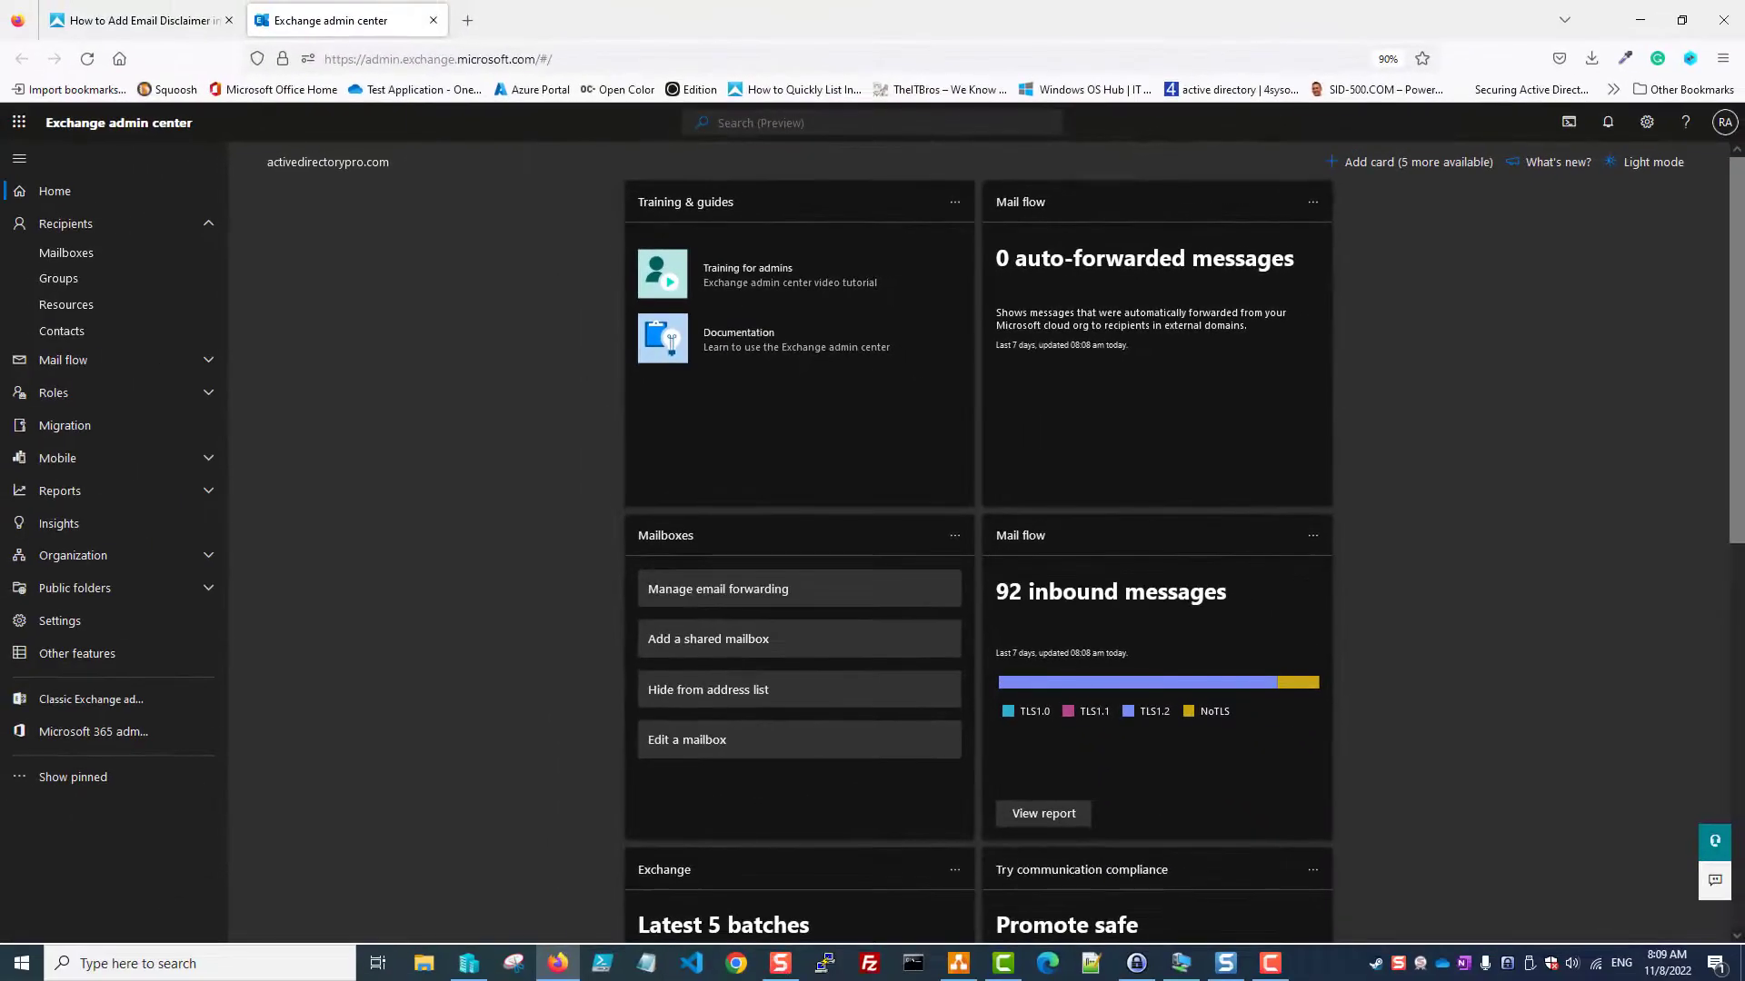
- Close the article and start a new mail flow rule via Rules > Add a rule > Create a new rule
{"action": "left_click", "coordinate": [229, 20]}
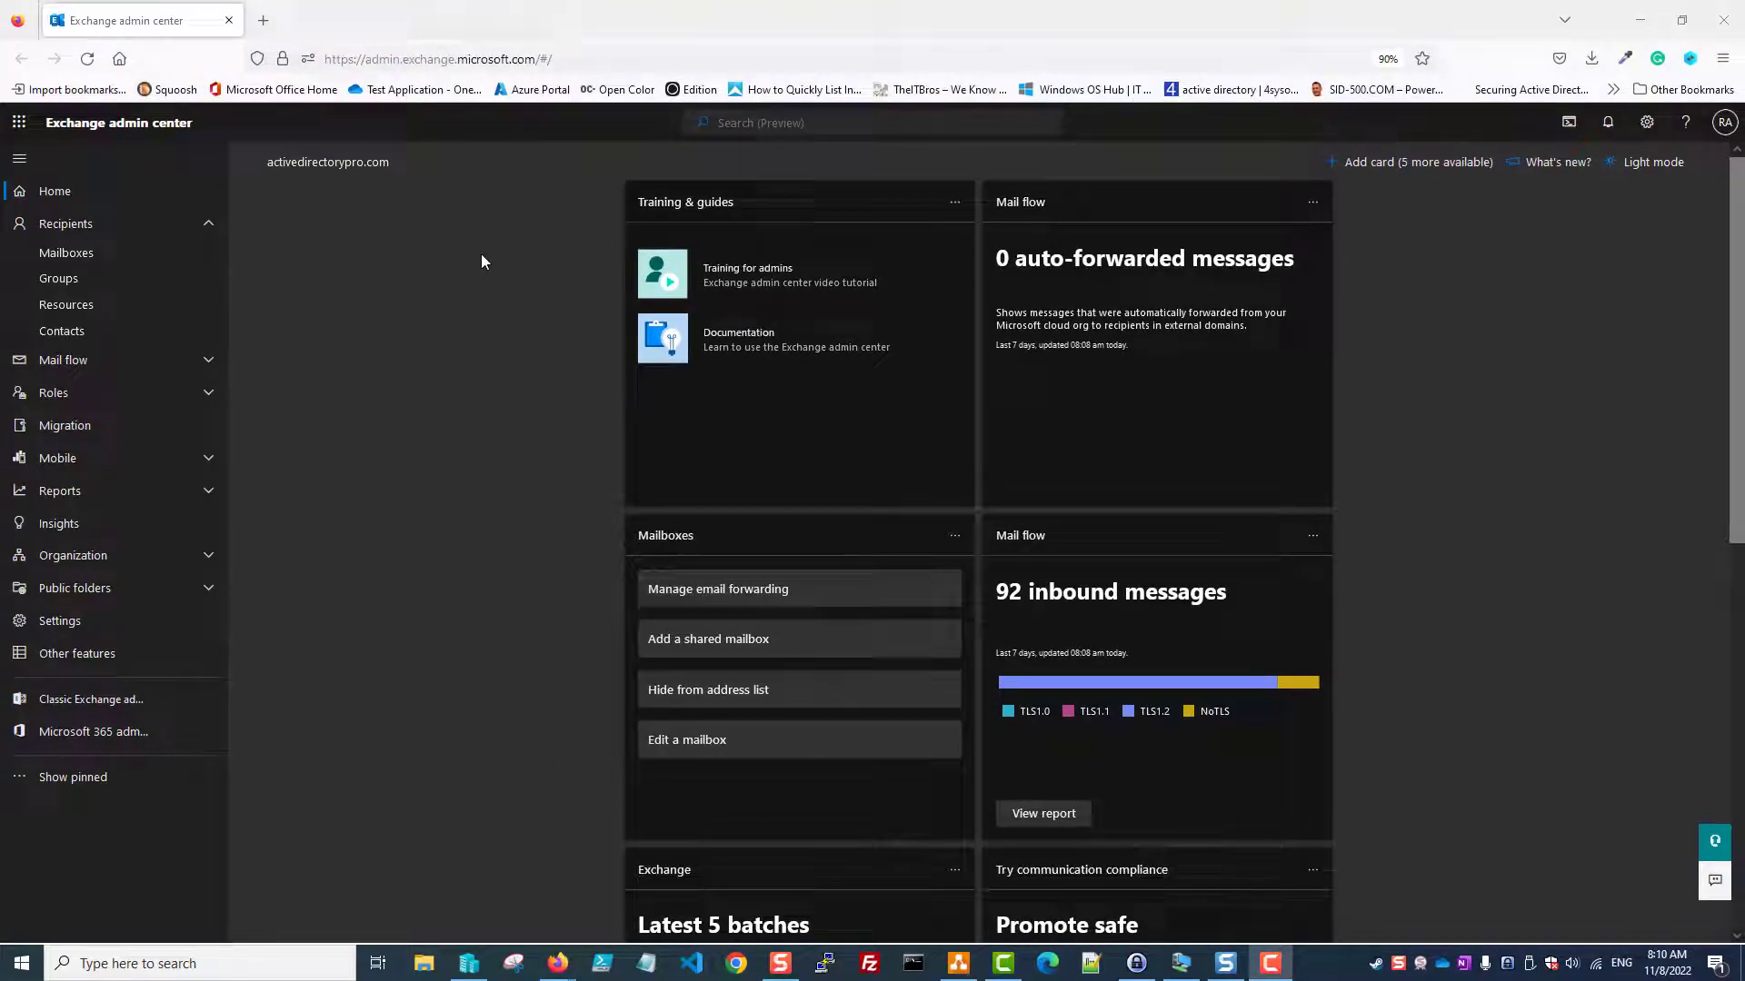
{"action": "left_click", "coordinate": [91, 361]}
{"action": "left_click", "coordinate": [69, 418]}
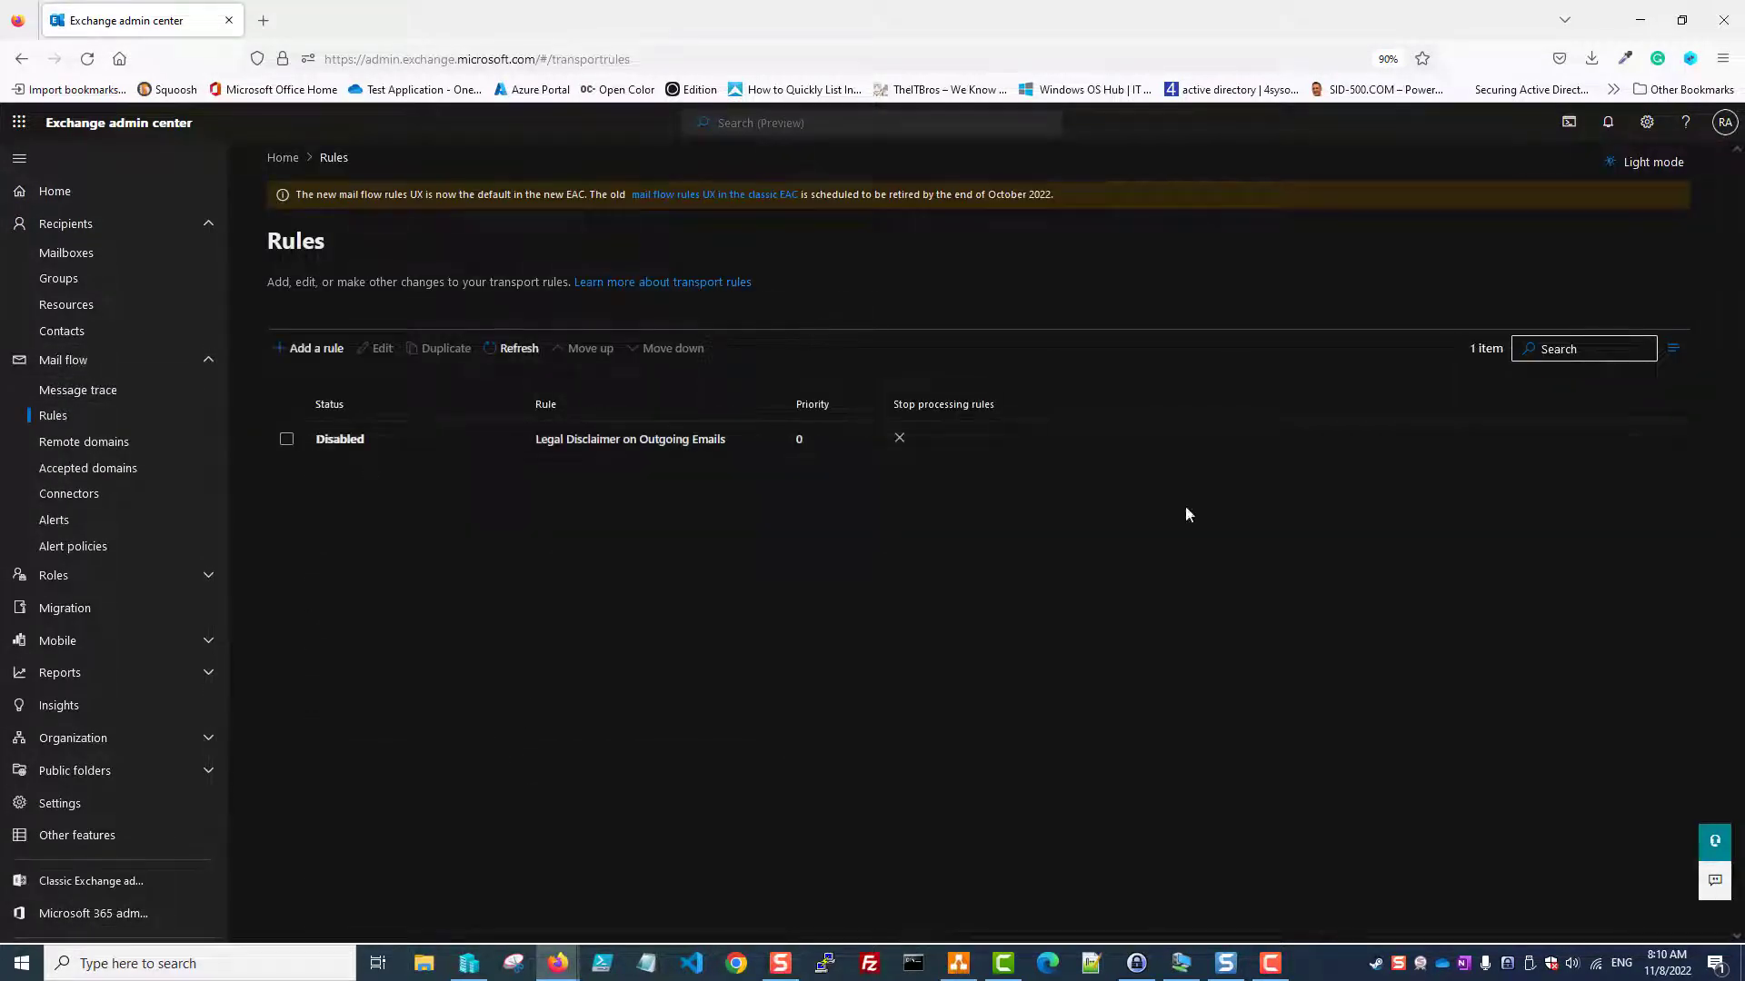
{"action": "left_click", "coordinate": [321, 353]}
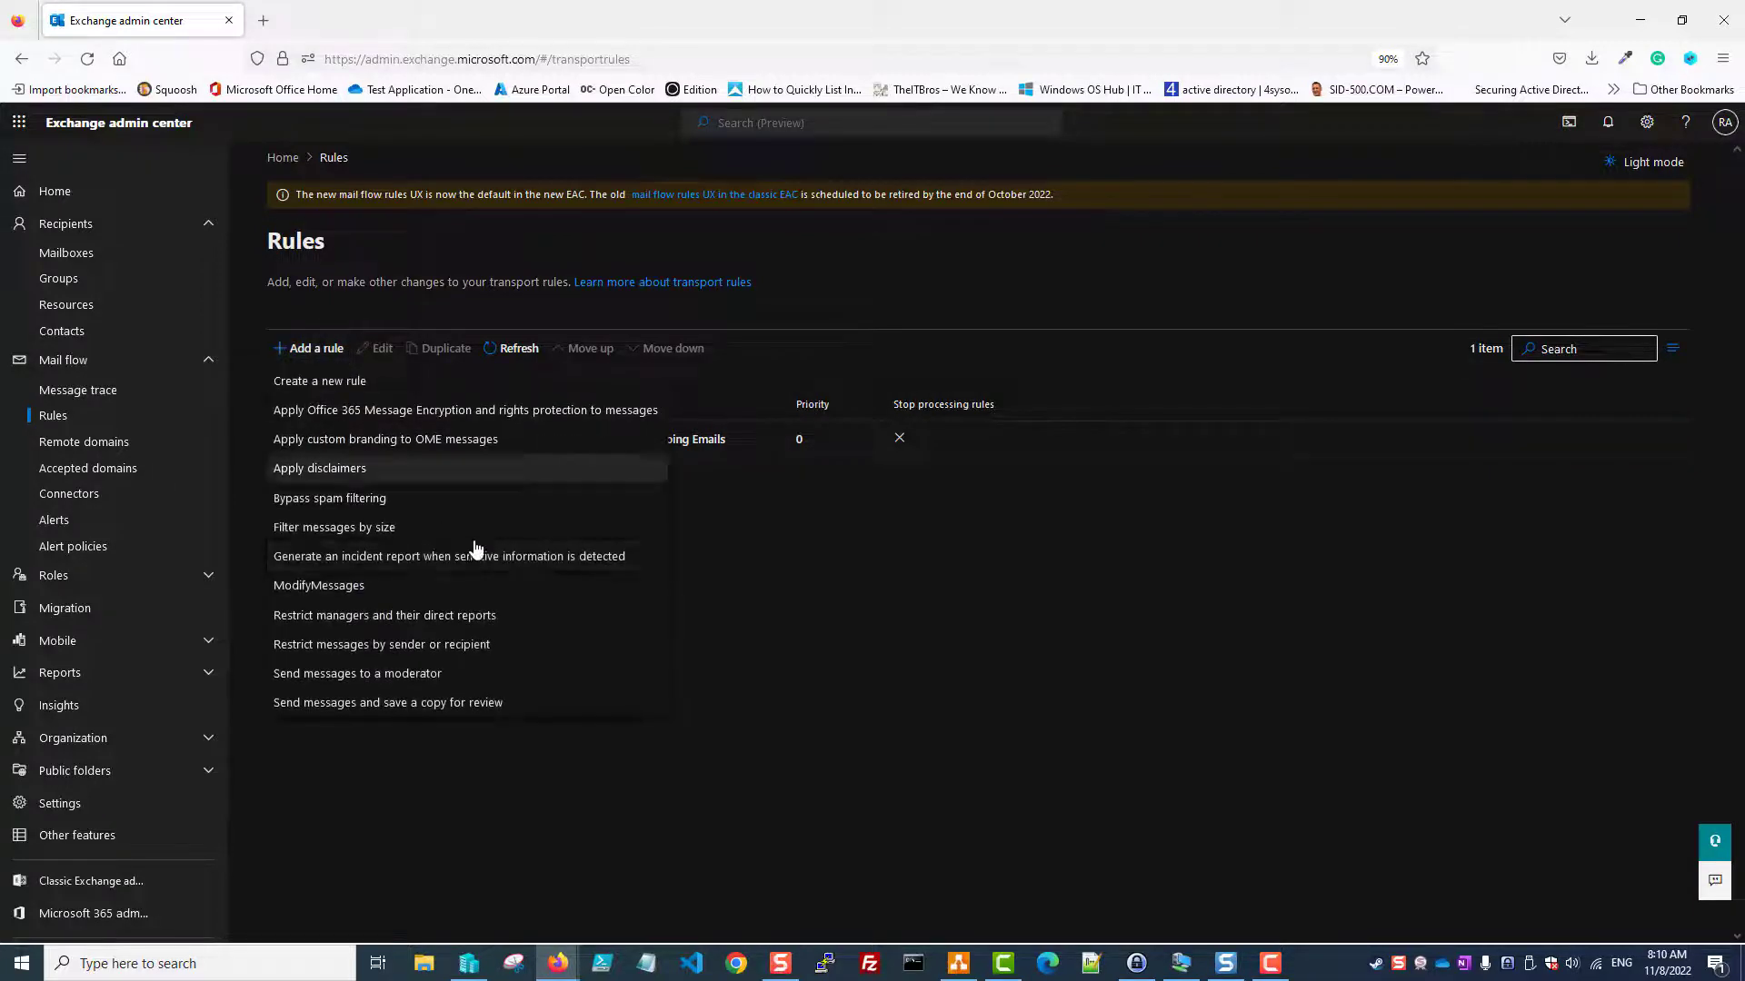
{"action": "left_click", "coordinate": [325, 382]}
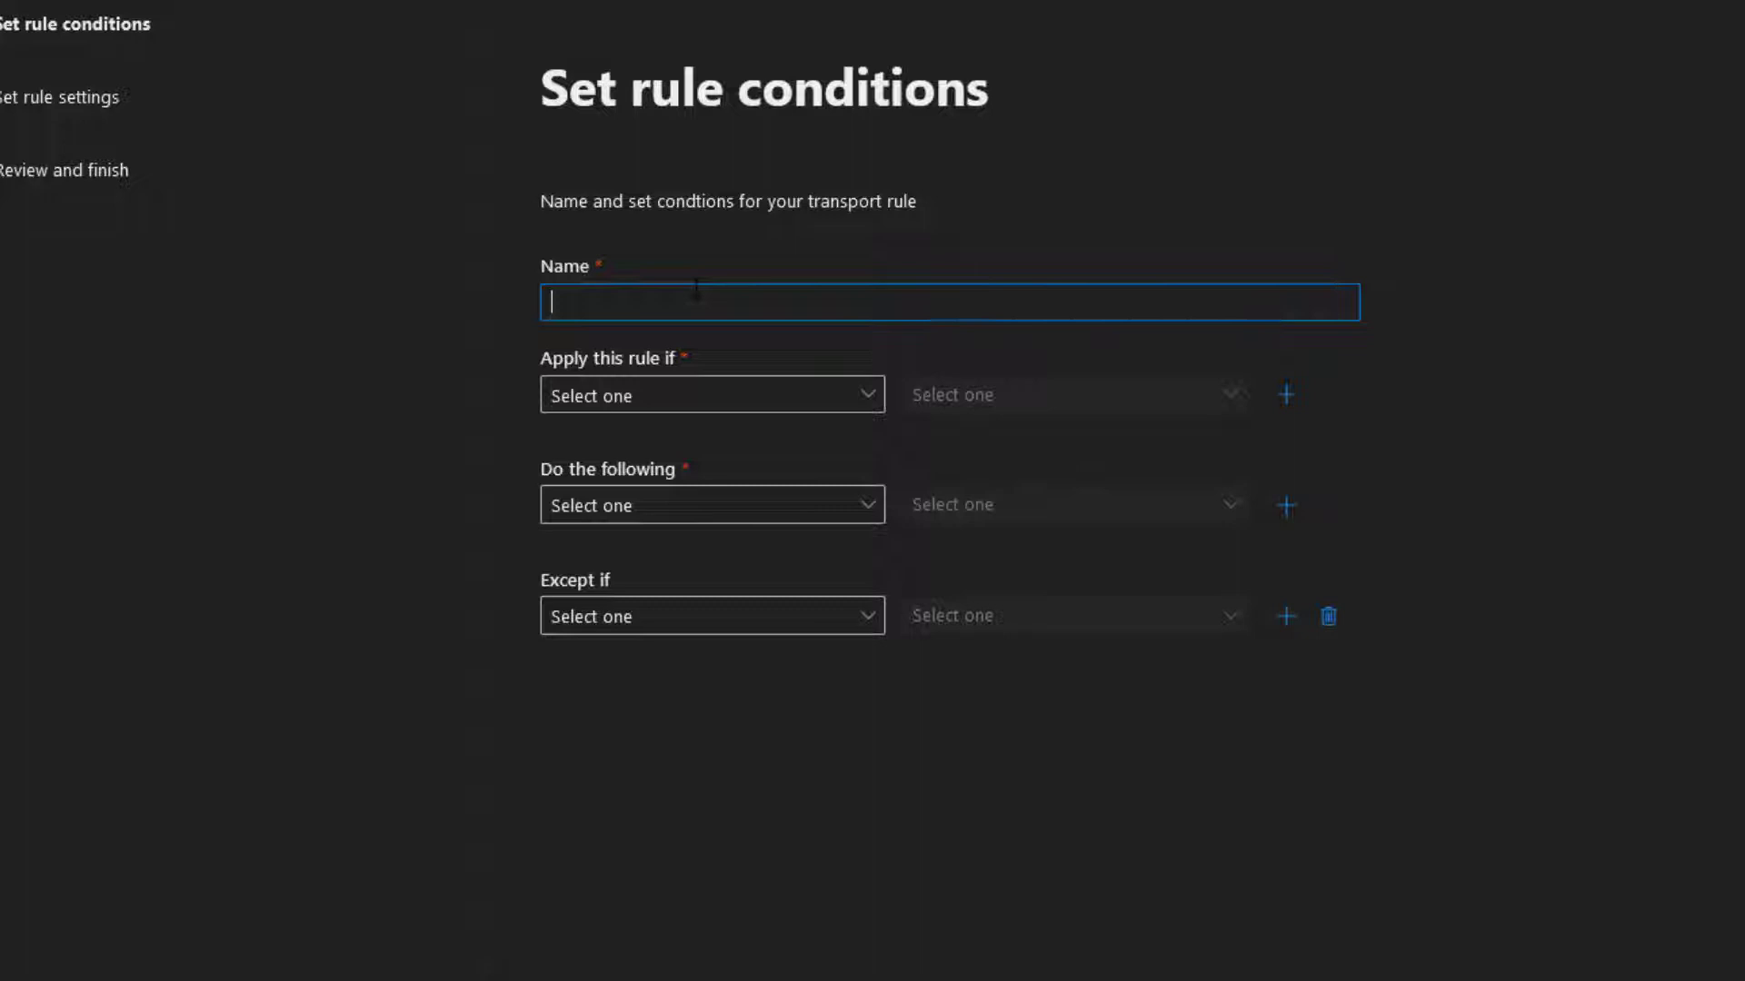
- Name the rule 'Tag external emails' and apply it when the sender is outside the organization
{"action": "type", "text": "Tag external emails"}
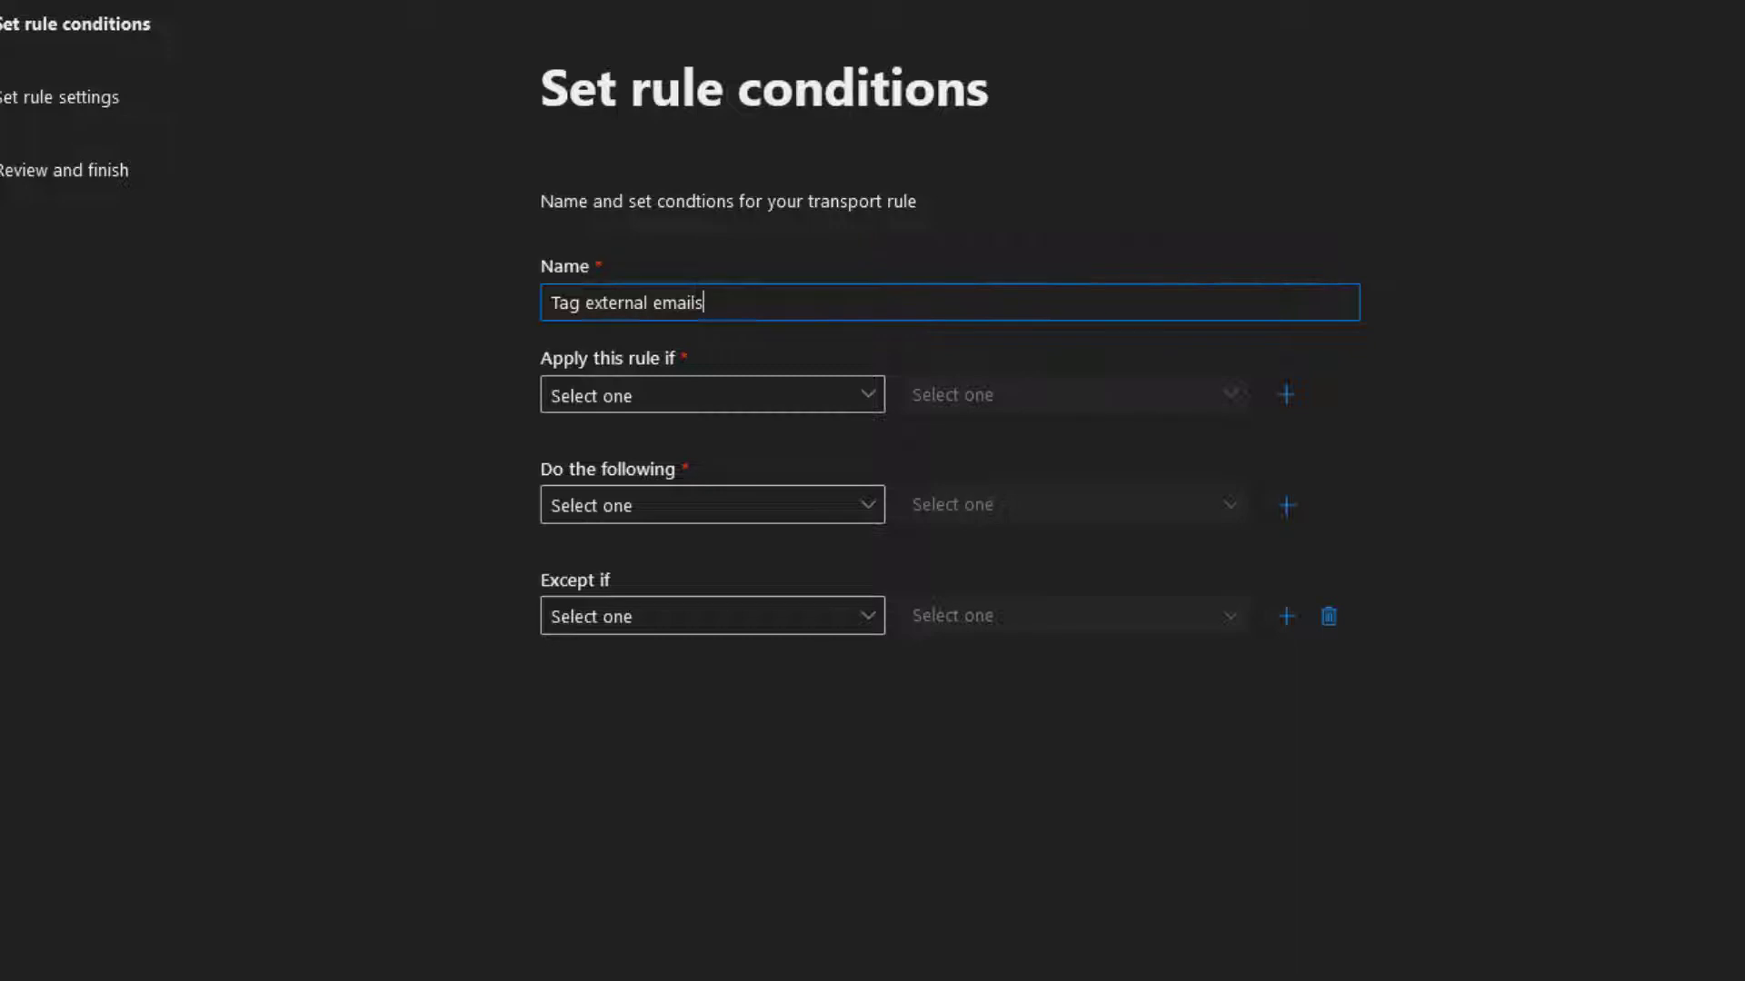
{"action": "left_click", "coordinate": [861, 400]}
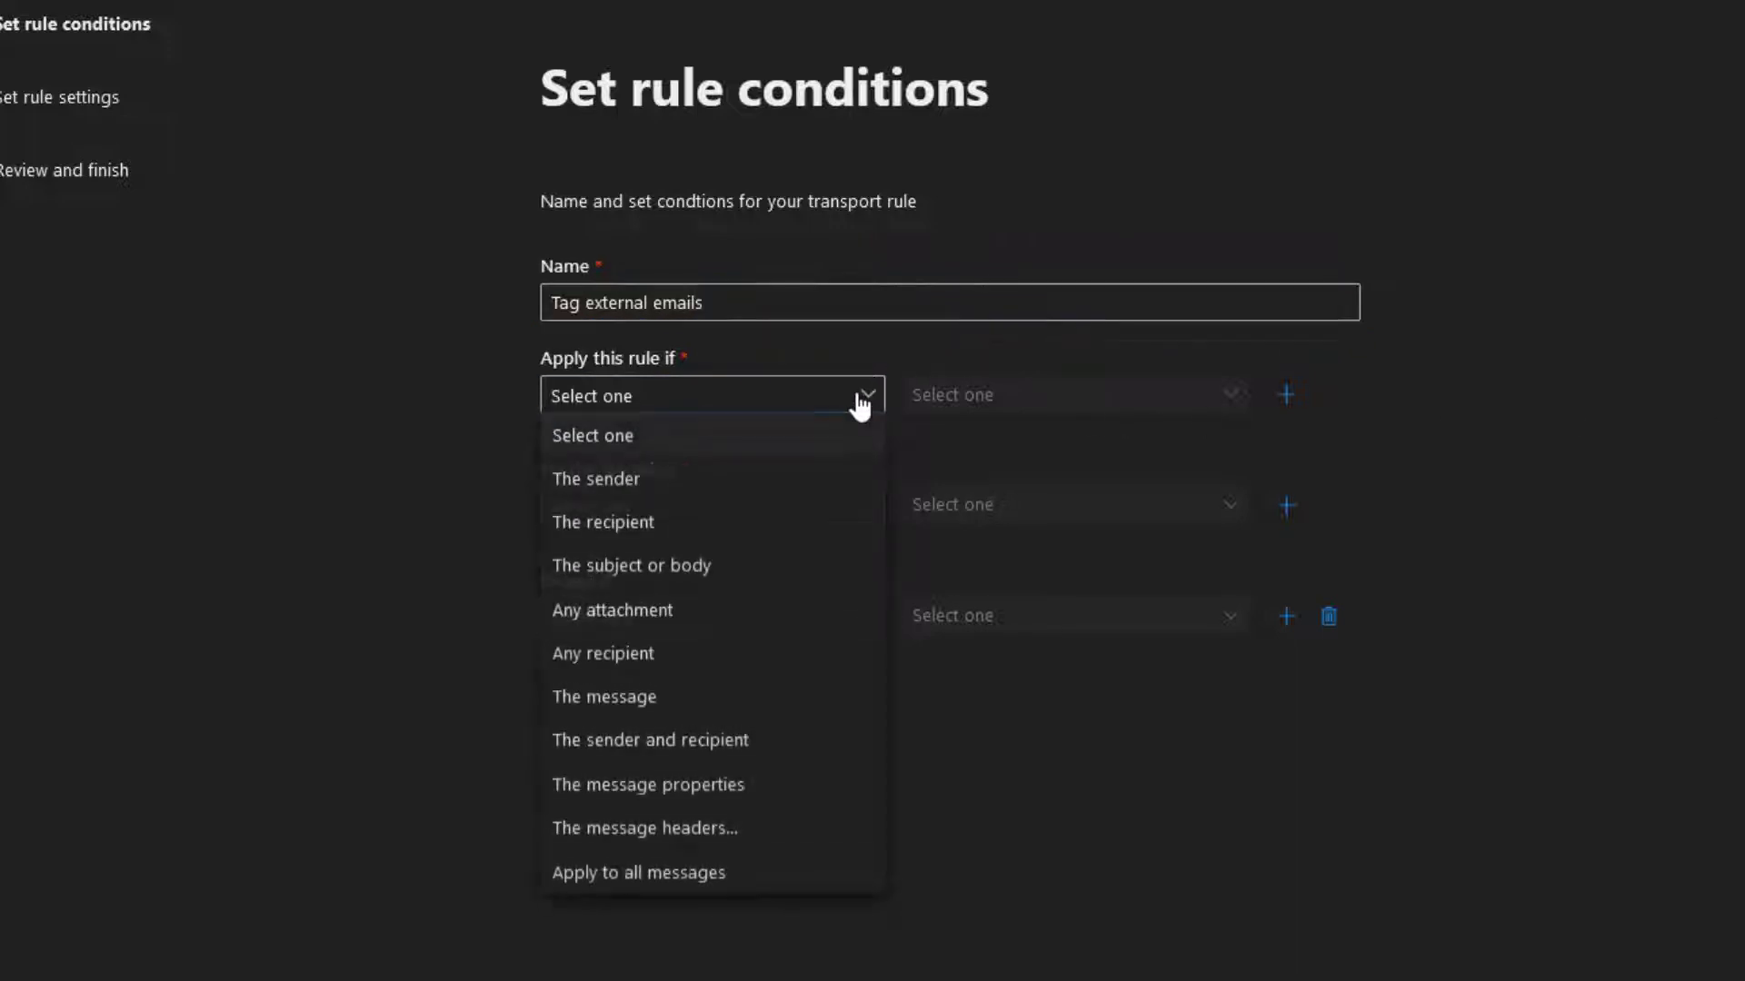
{"action": "left_click", "coordinate": [650, 486]}
{"action": "left_click", "coordinate": [1218, 403]}
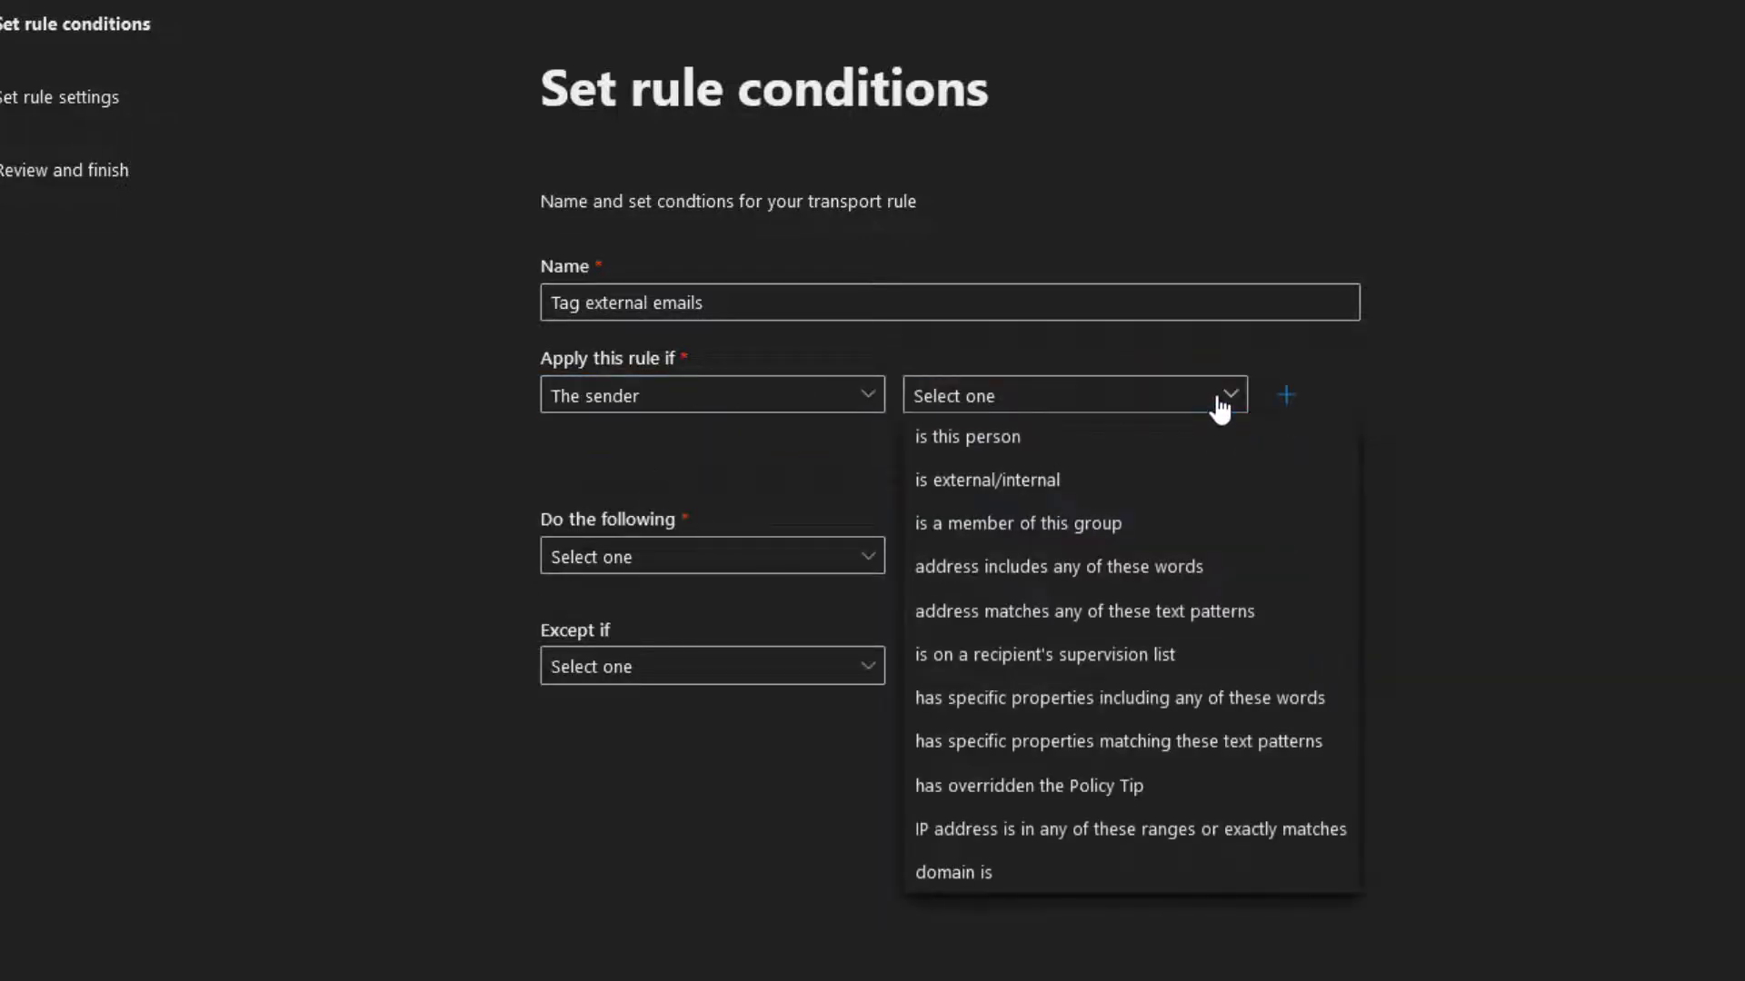
{"action": "left_click", "coordinate": [1121, 486]}
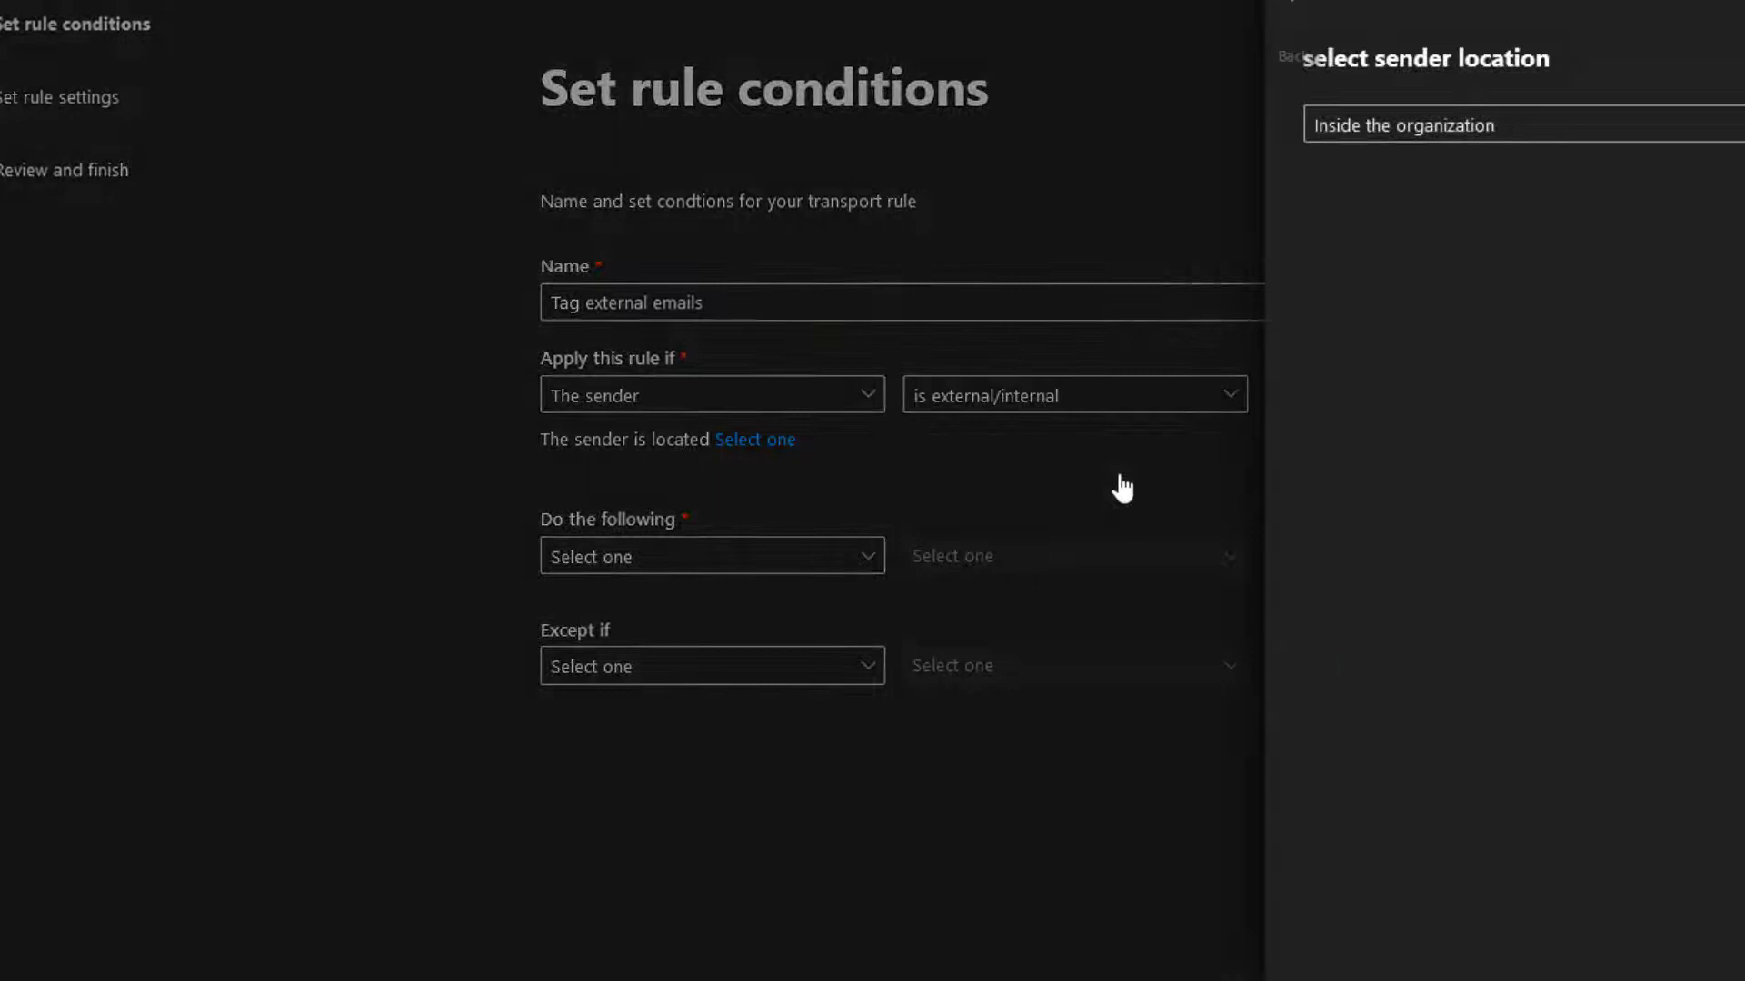
{"action": "left_click", "coordinate": [1491, 125]}
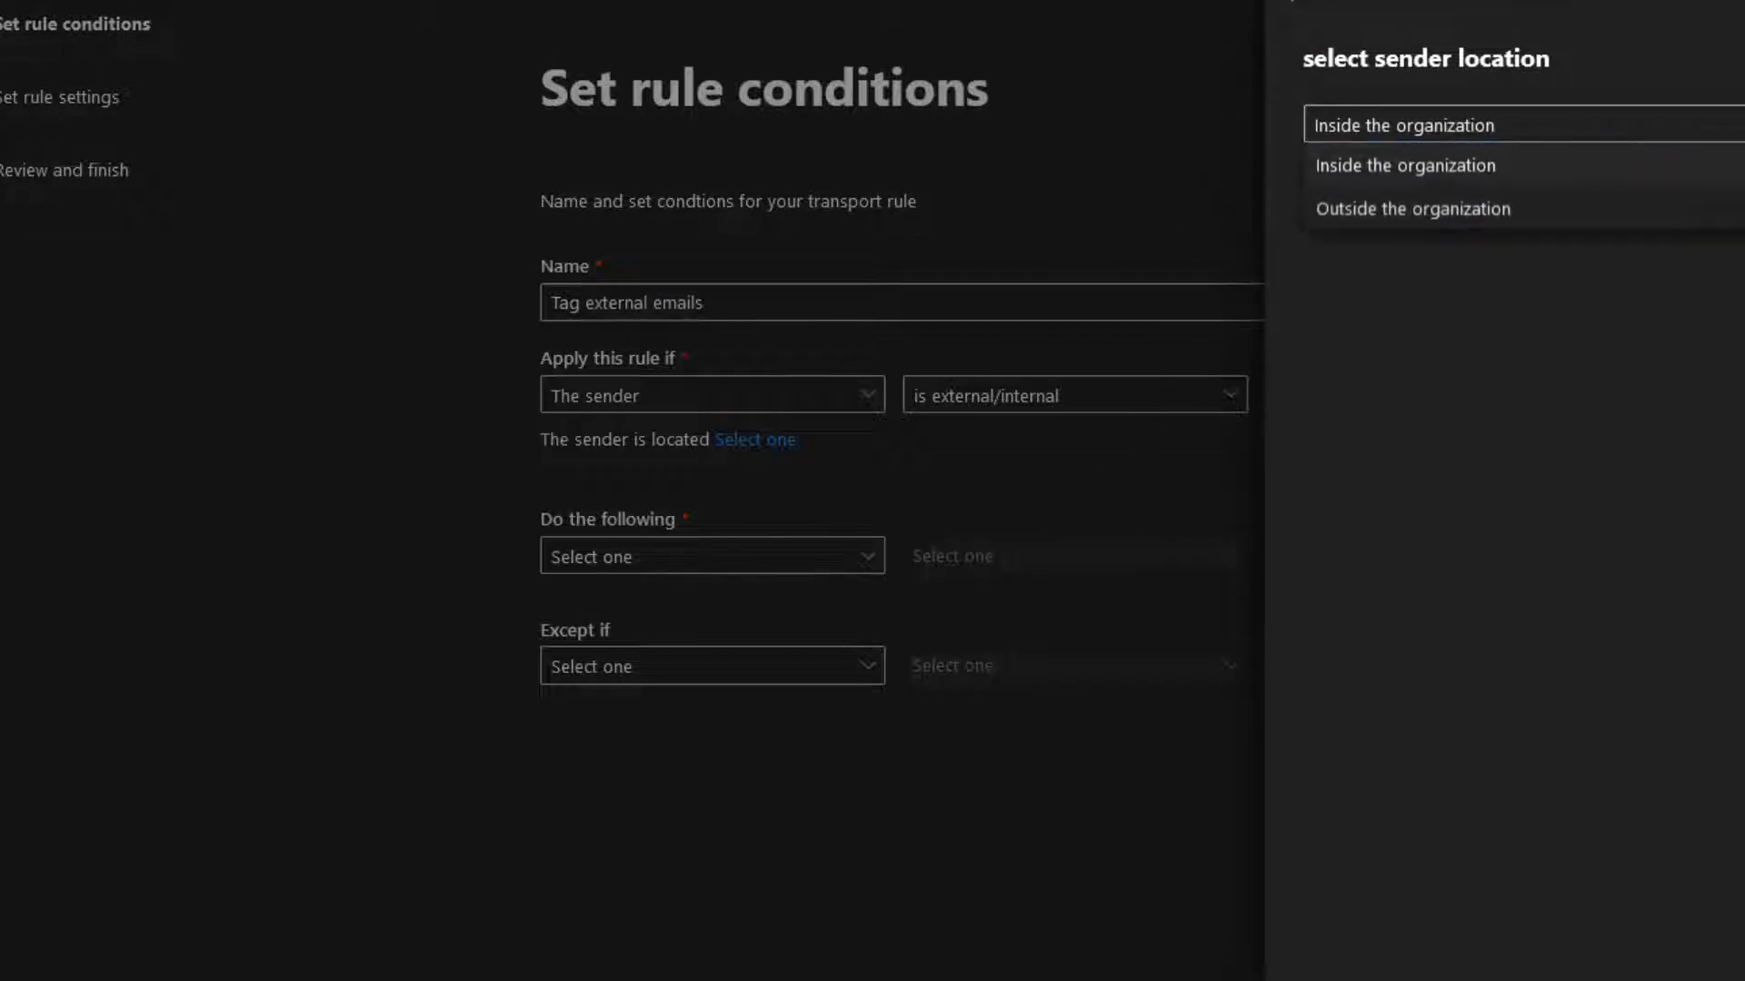
{"action": "left_click", "coordinate": [1401, 212]}
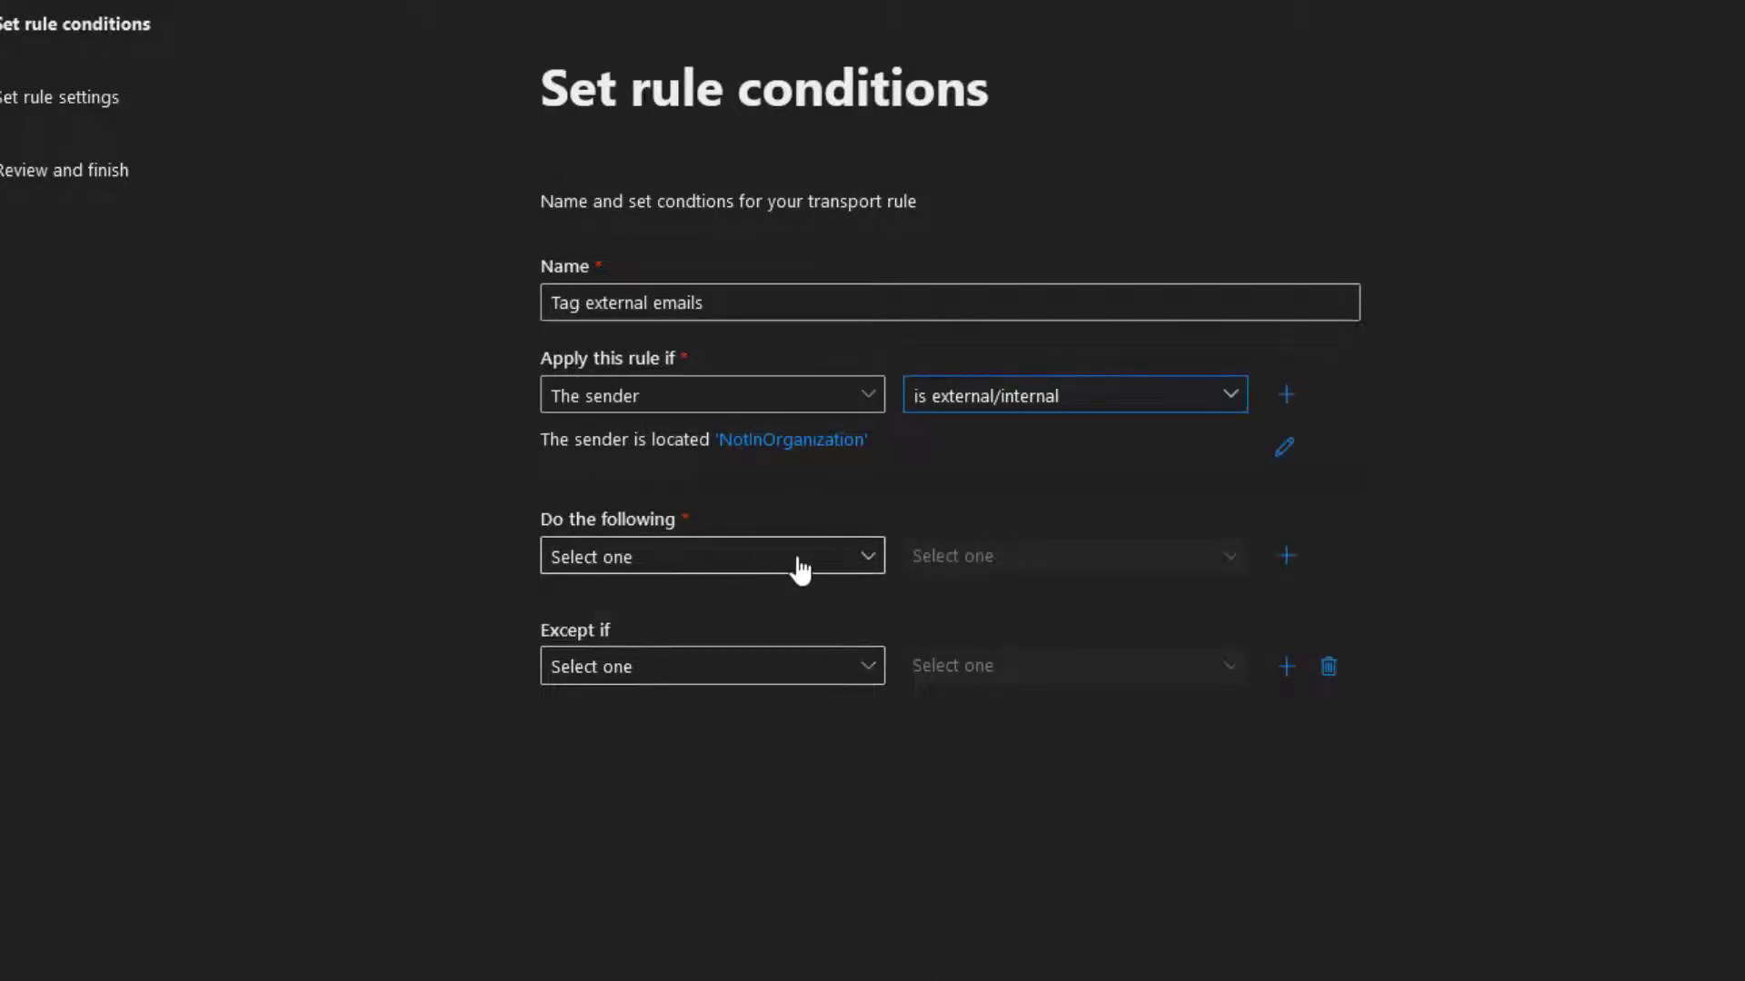
- Set the rule action to prepend a disclaimer and open the disclaimer text entry
{"action": "left_click", "coordinate": [799, 563]}
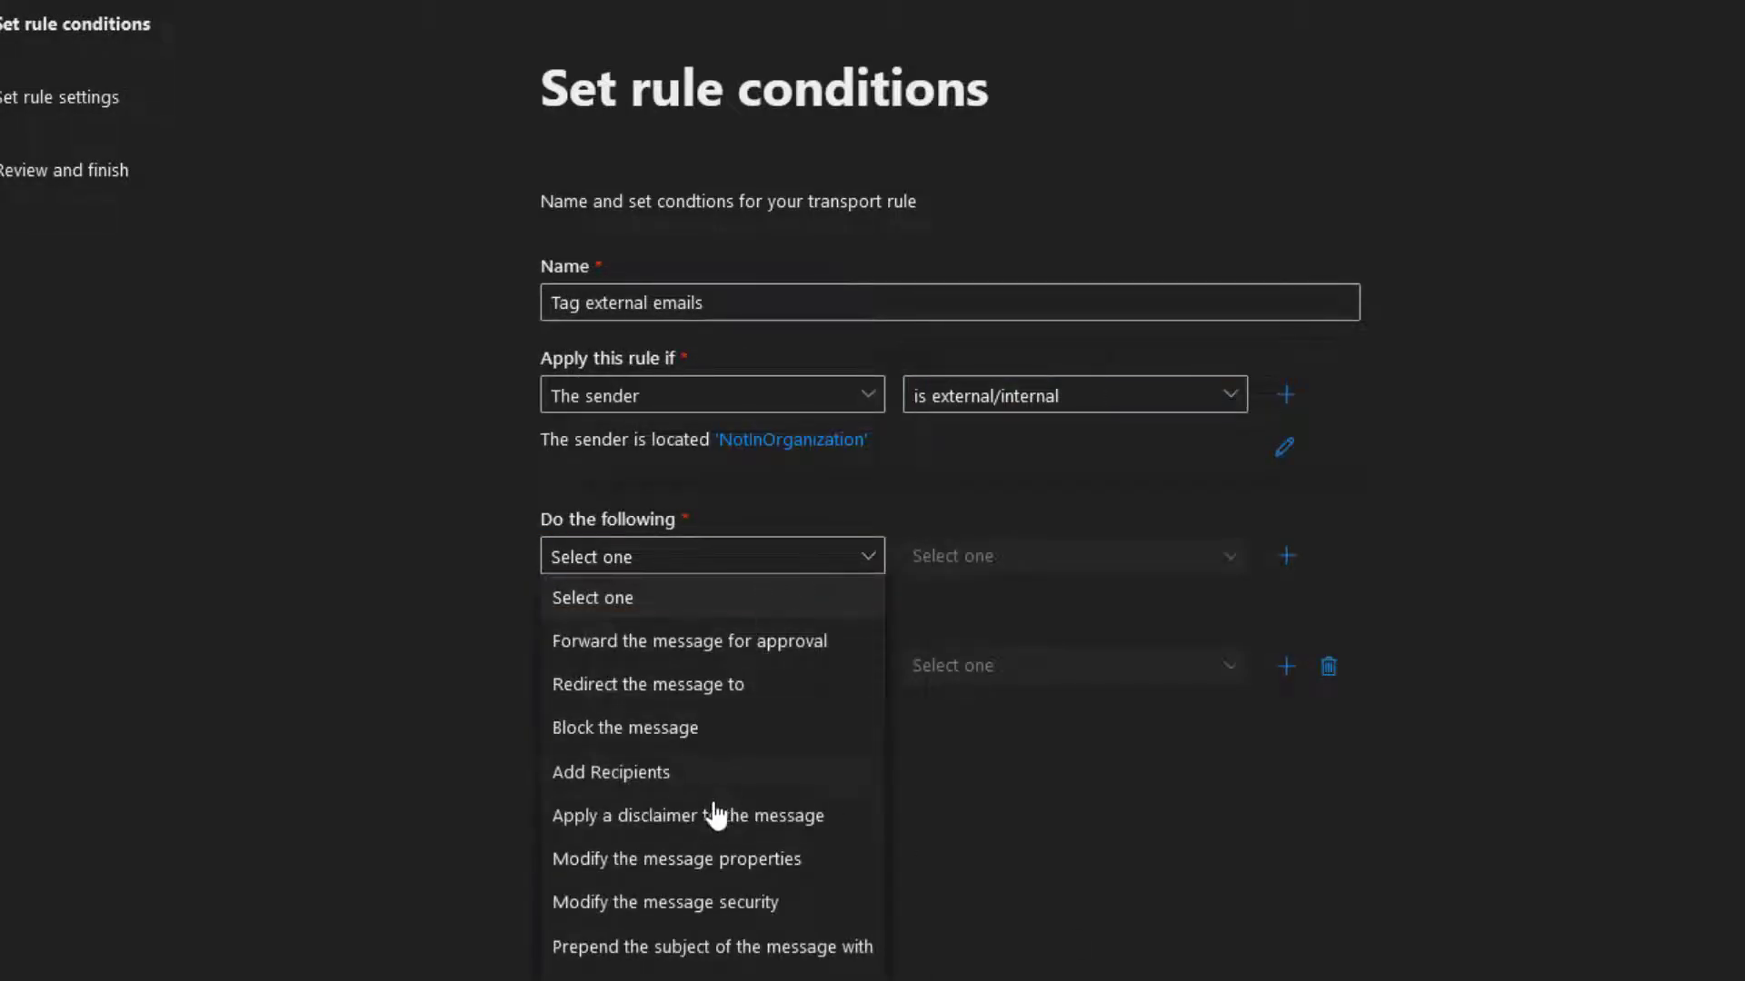
{"action": "left_click", "coordinate": [716, 816]}
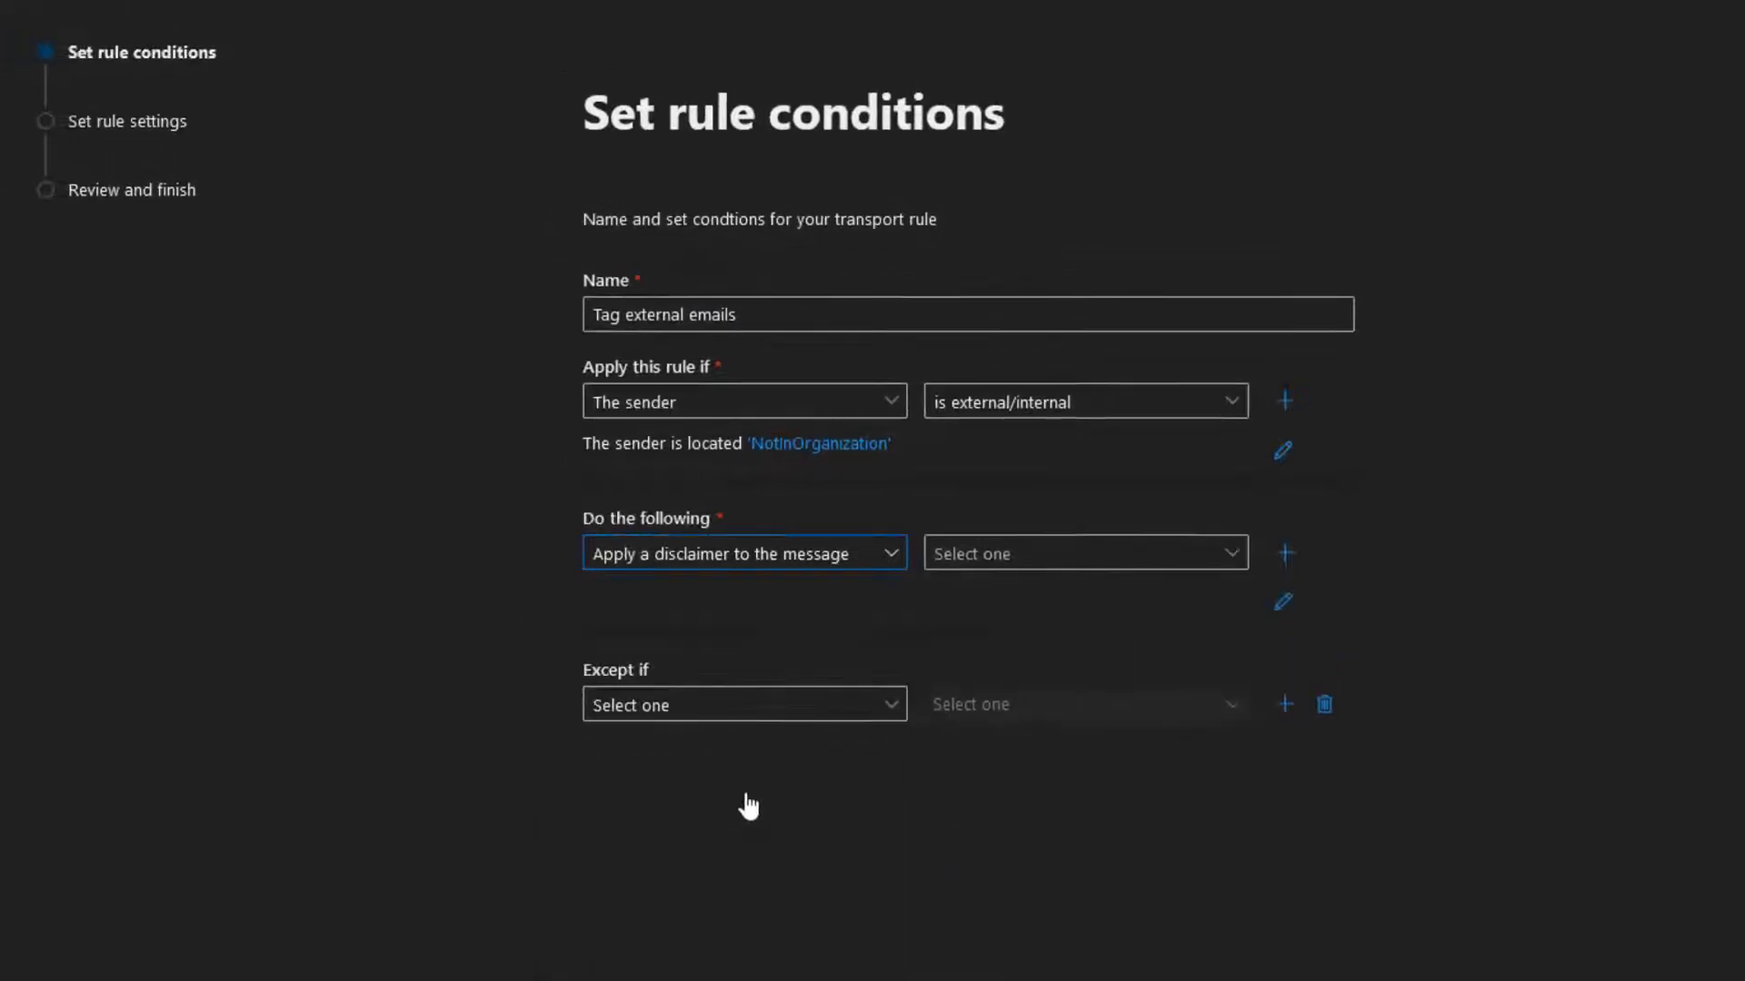
{"action": "left_click", "coordinate": [1229, 556]}
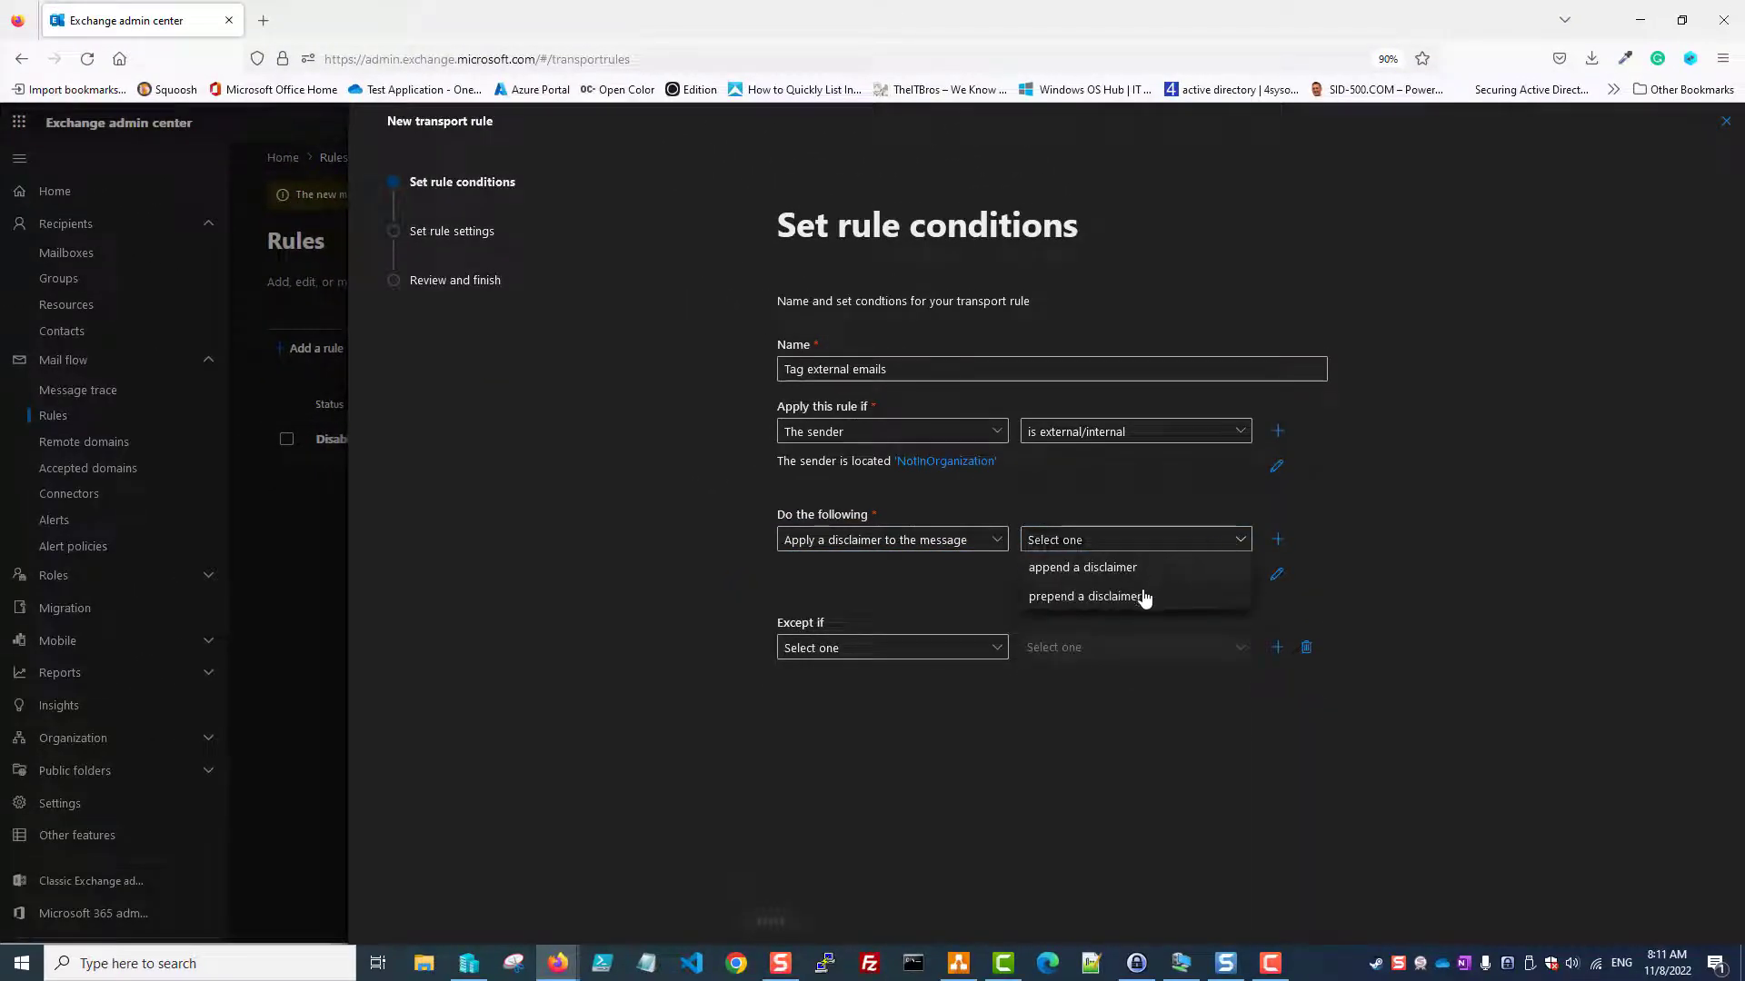
{"action": "left_click", "coordinate": [1136, 597]}
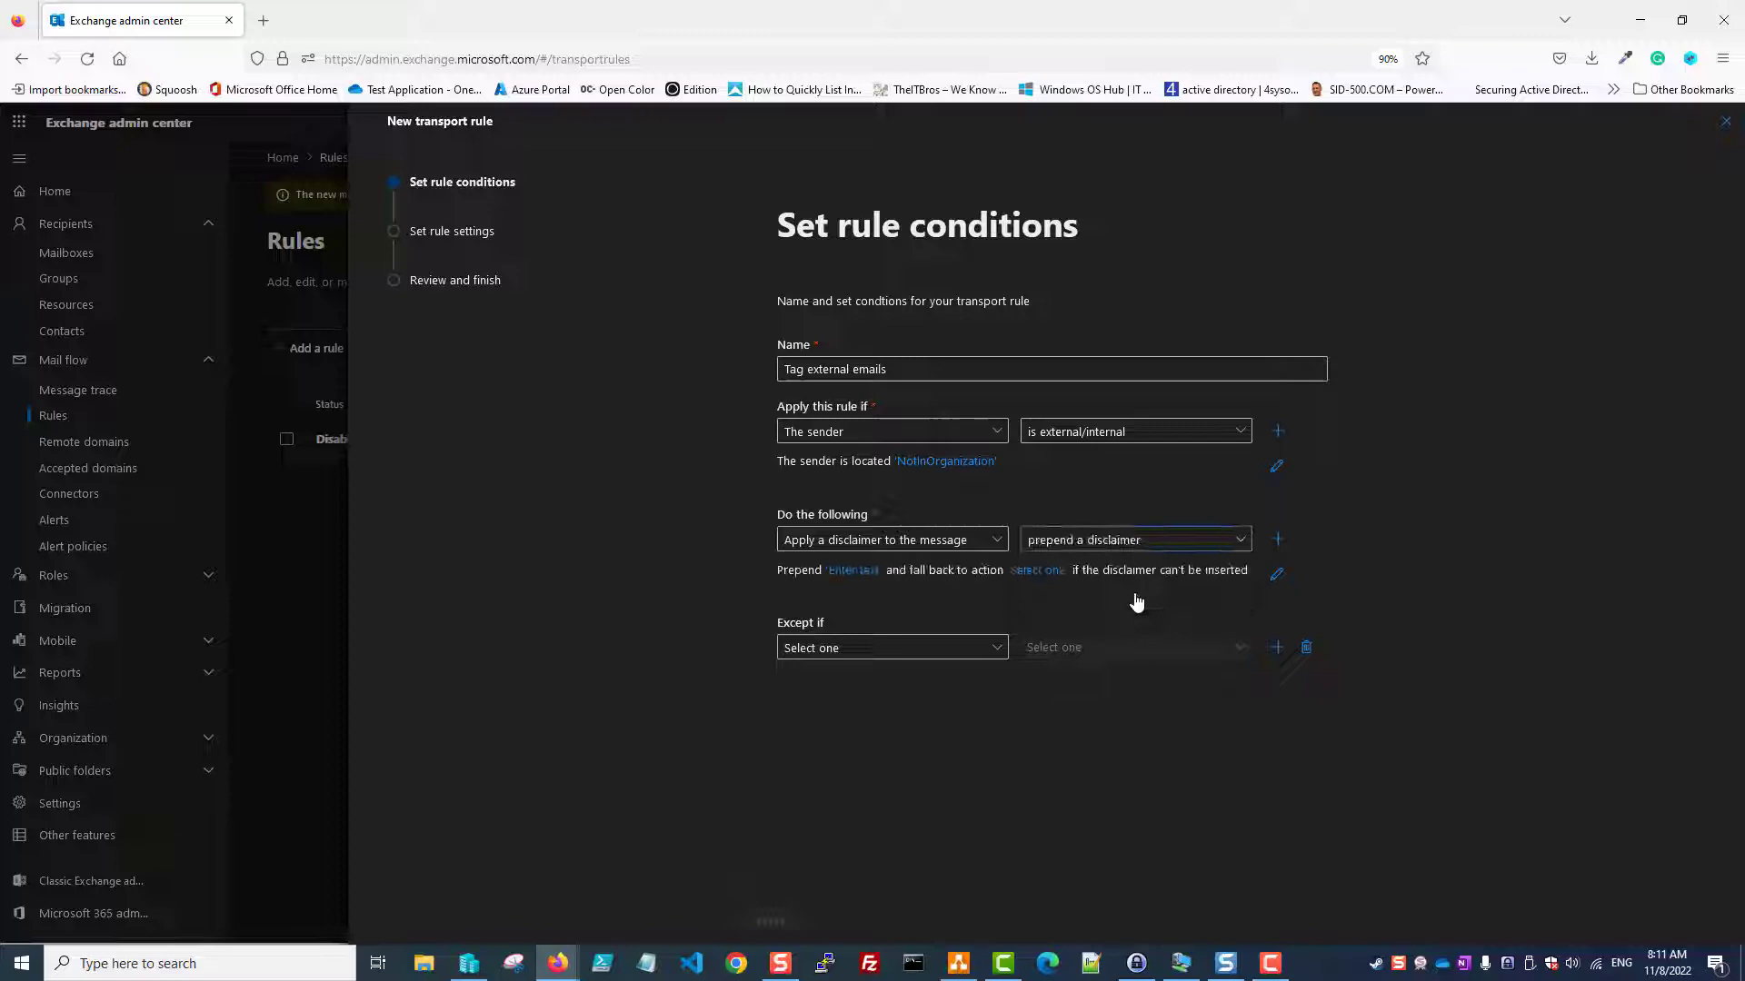
{"action": "left_click", "coordinate": [854, 572]}
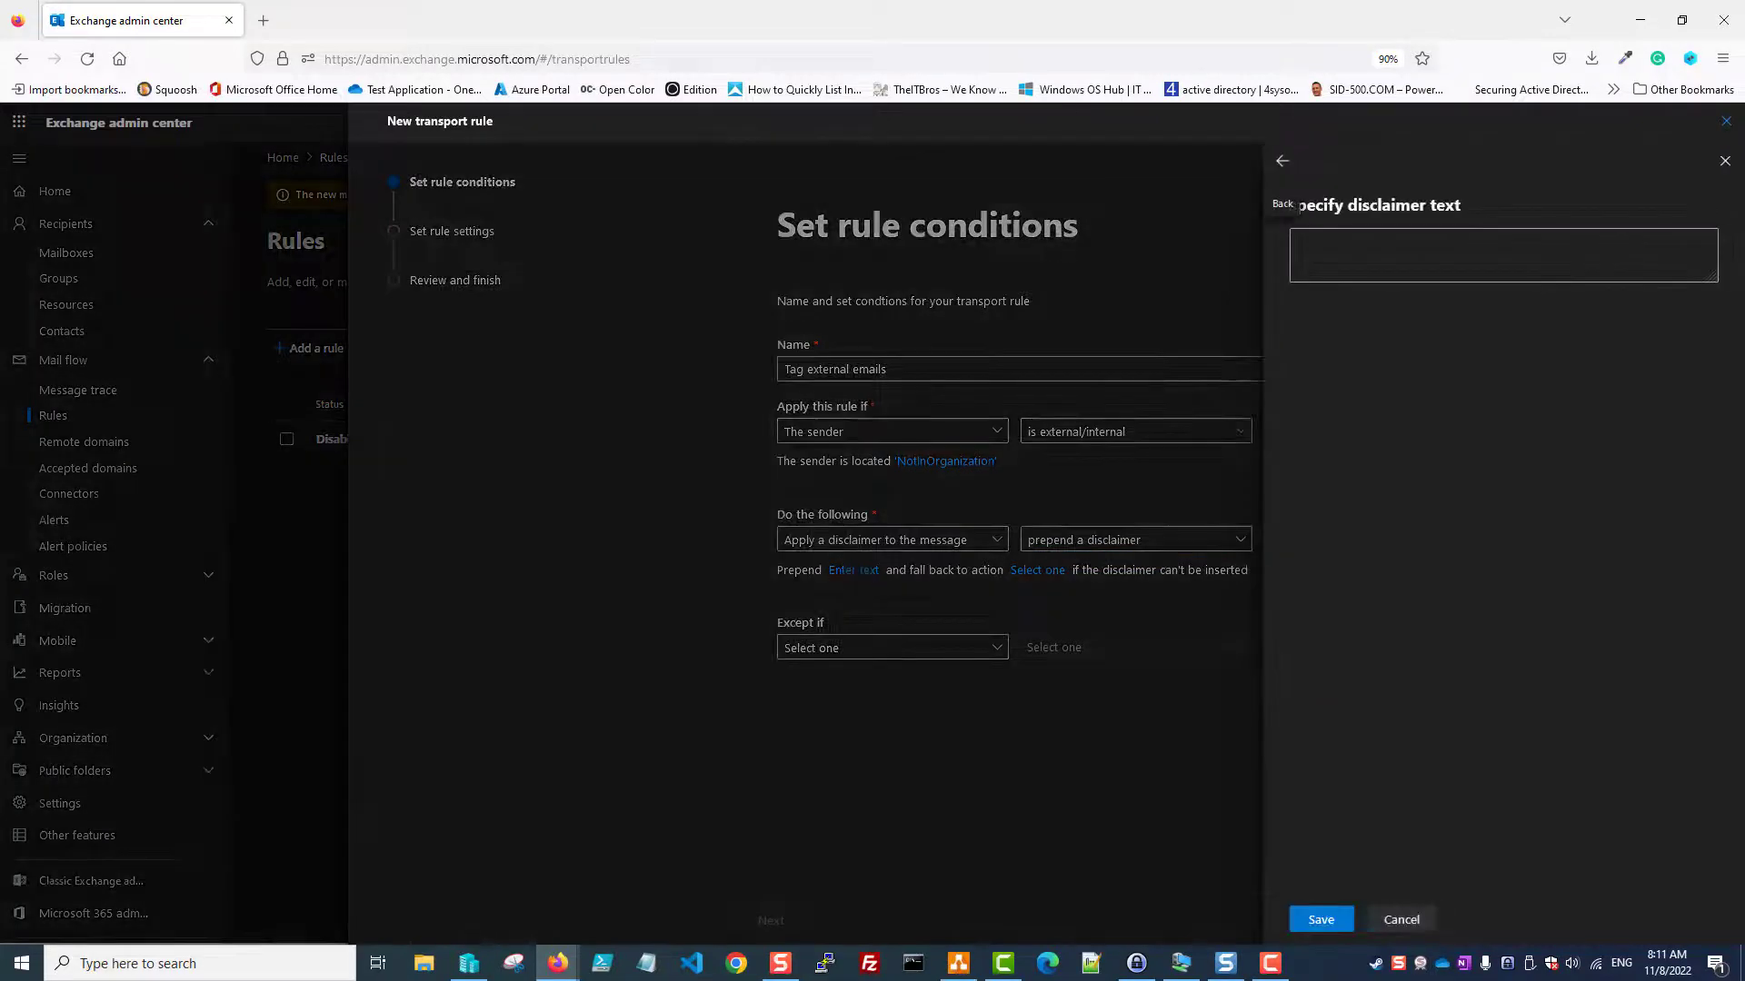
{"action": "left_click", "coordinate": [558, 963]}
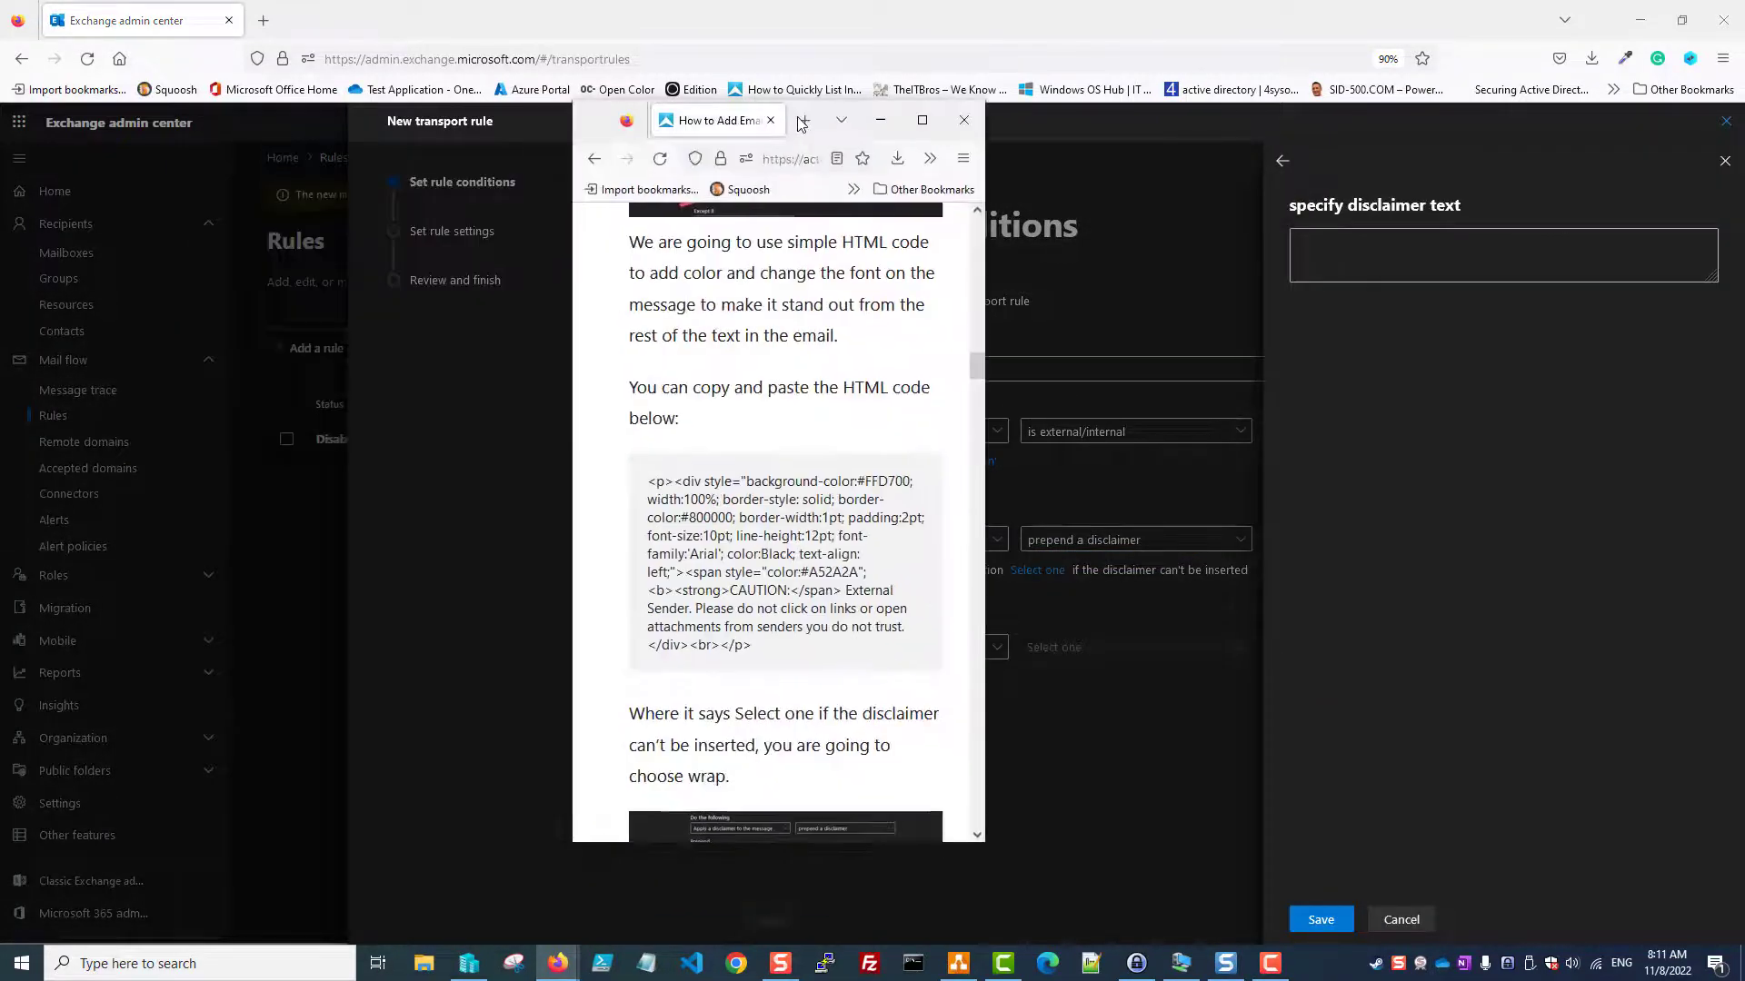
- Select and copy the article's HTML caution-banner code, then return to Exchange
{"action": "double_click", "coordinate": [790, 100]}
{"action": "scroll", "coordinate": [506, 479], "scroll_direction": "down", "scroll_amount": 18}
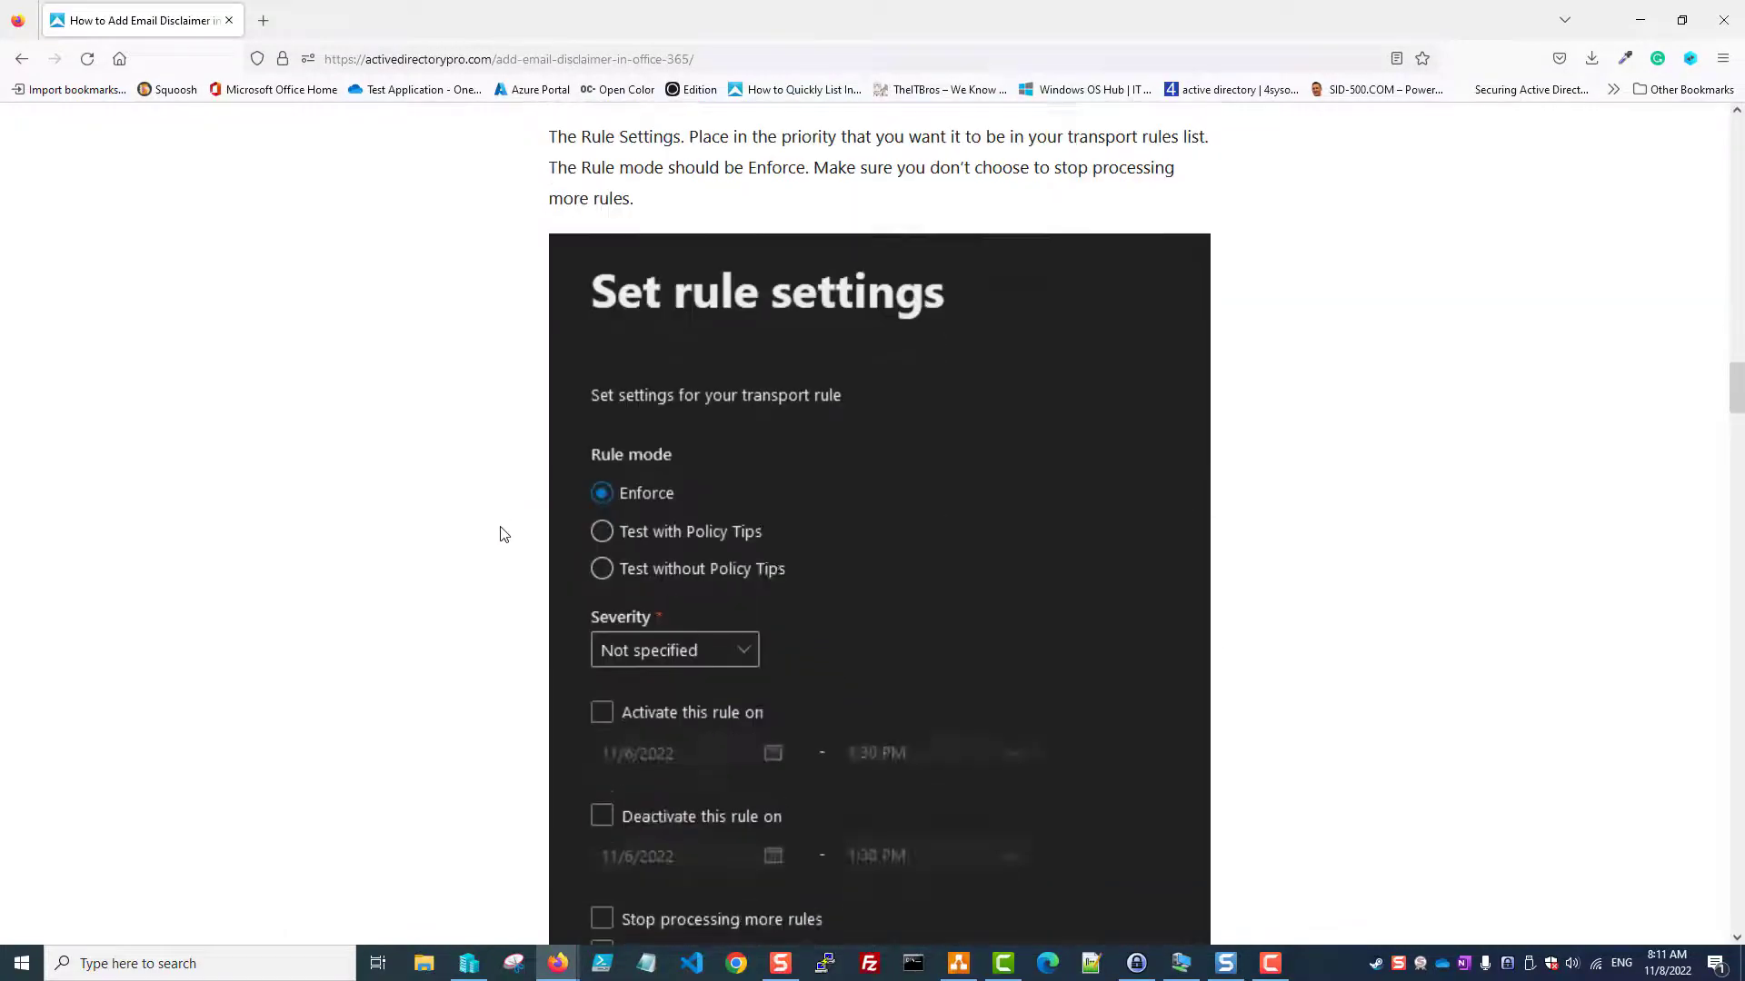
{"action": "scroll", "coordinate": [498, 541], "scroll_direction": "down", "scroll_amount": 5}
{"action": "scroll", "coordinate": [487, 506], "scroll_direction": "up", "scroll_amount": 20}
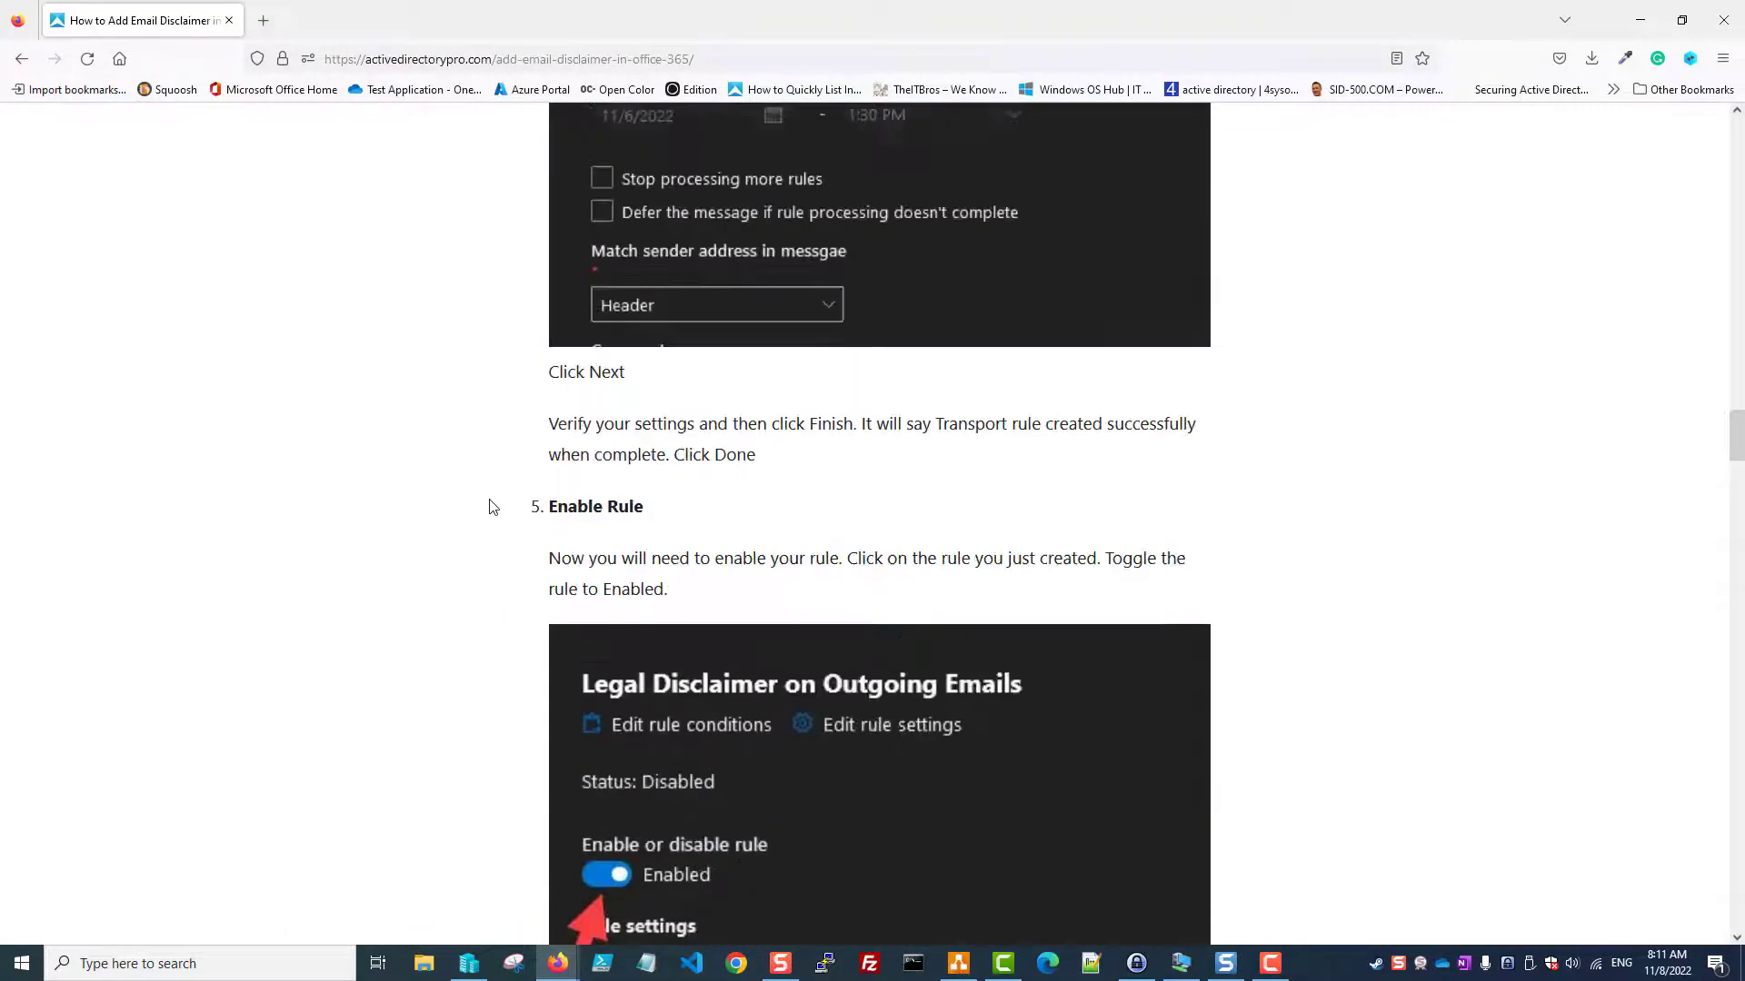
{"action": "scroll", "coordinate": [477, 558], "scroll_direction": "up", "scroll_amount": 3}
{"action": "scroll", "coordinate": [477, 558], "scroll_direction": "down", "scroll_amount": 5}
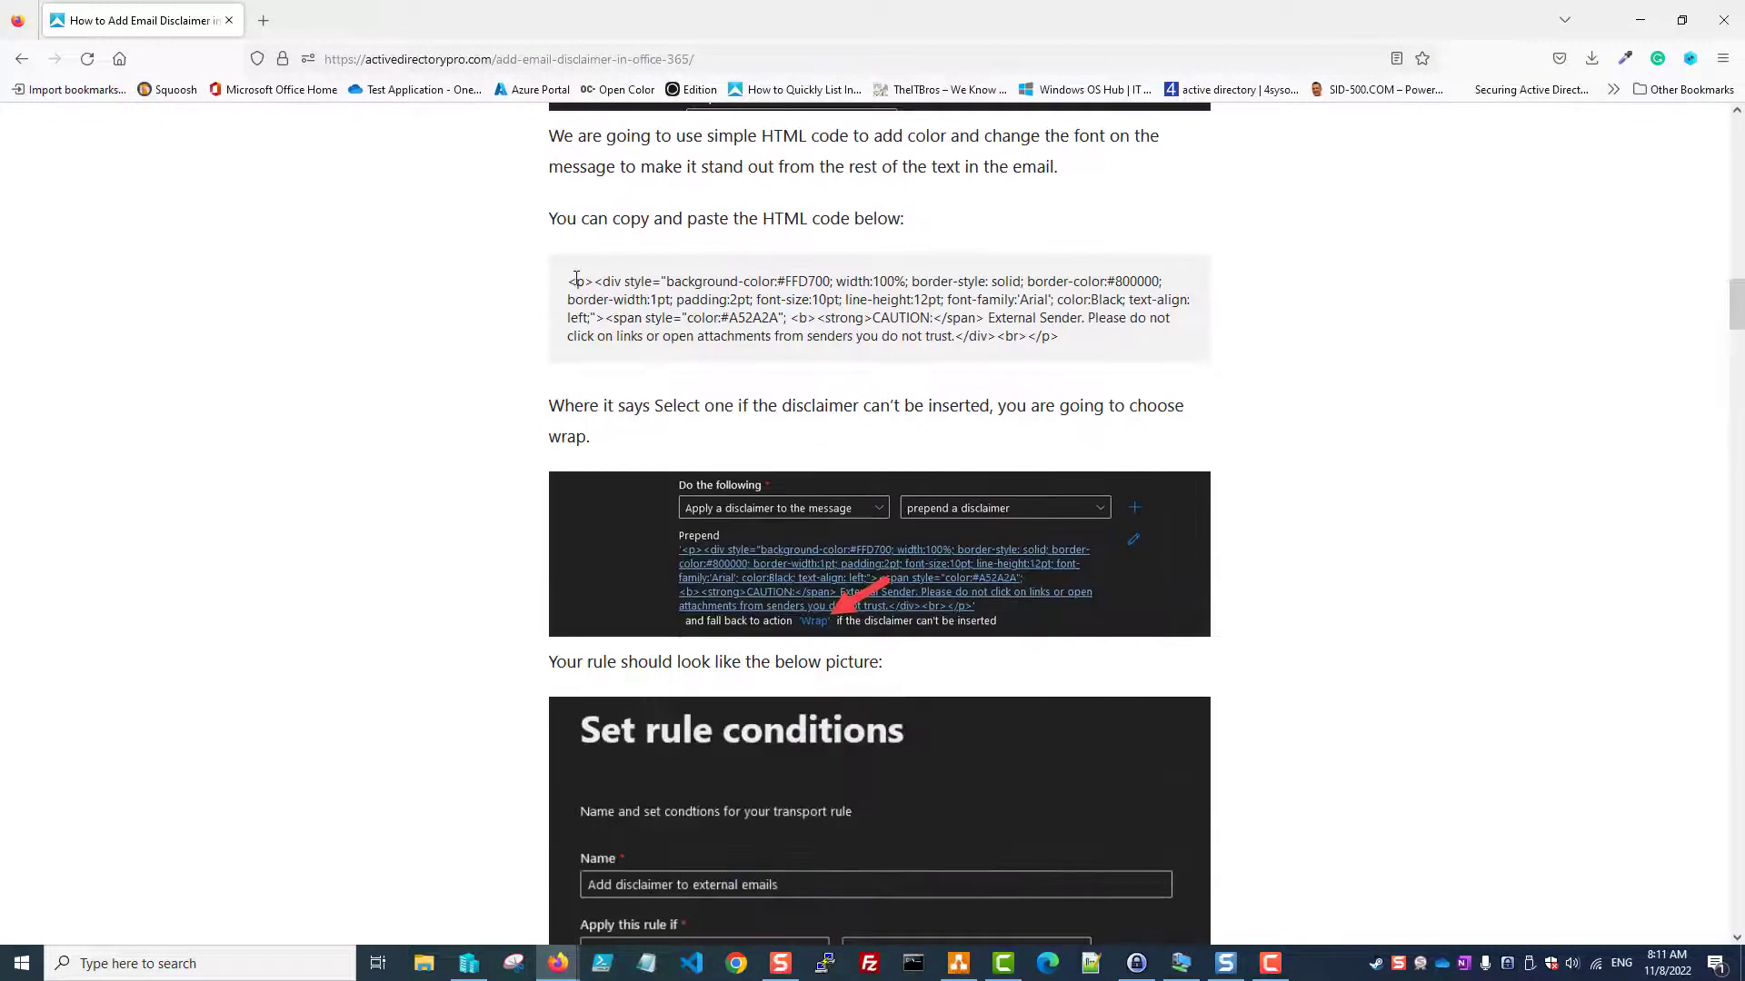
{"action": "left_click_drag", "start_coordinate": [569, 279], "coordinate": [1091, 340]}
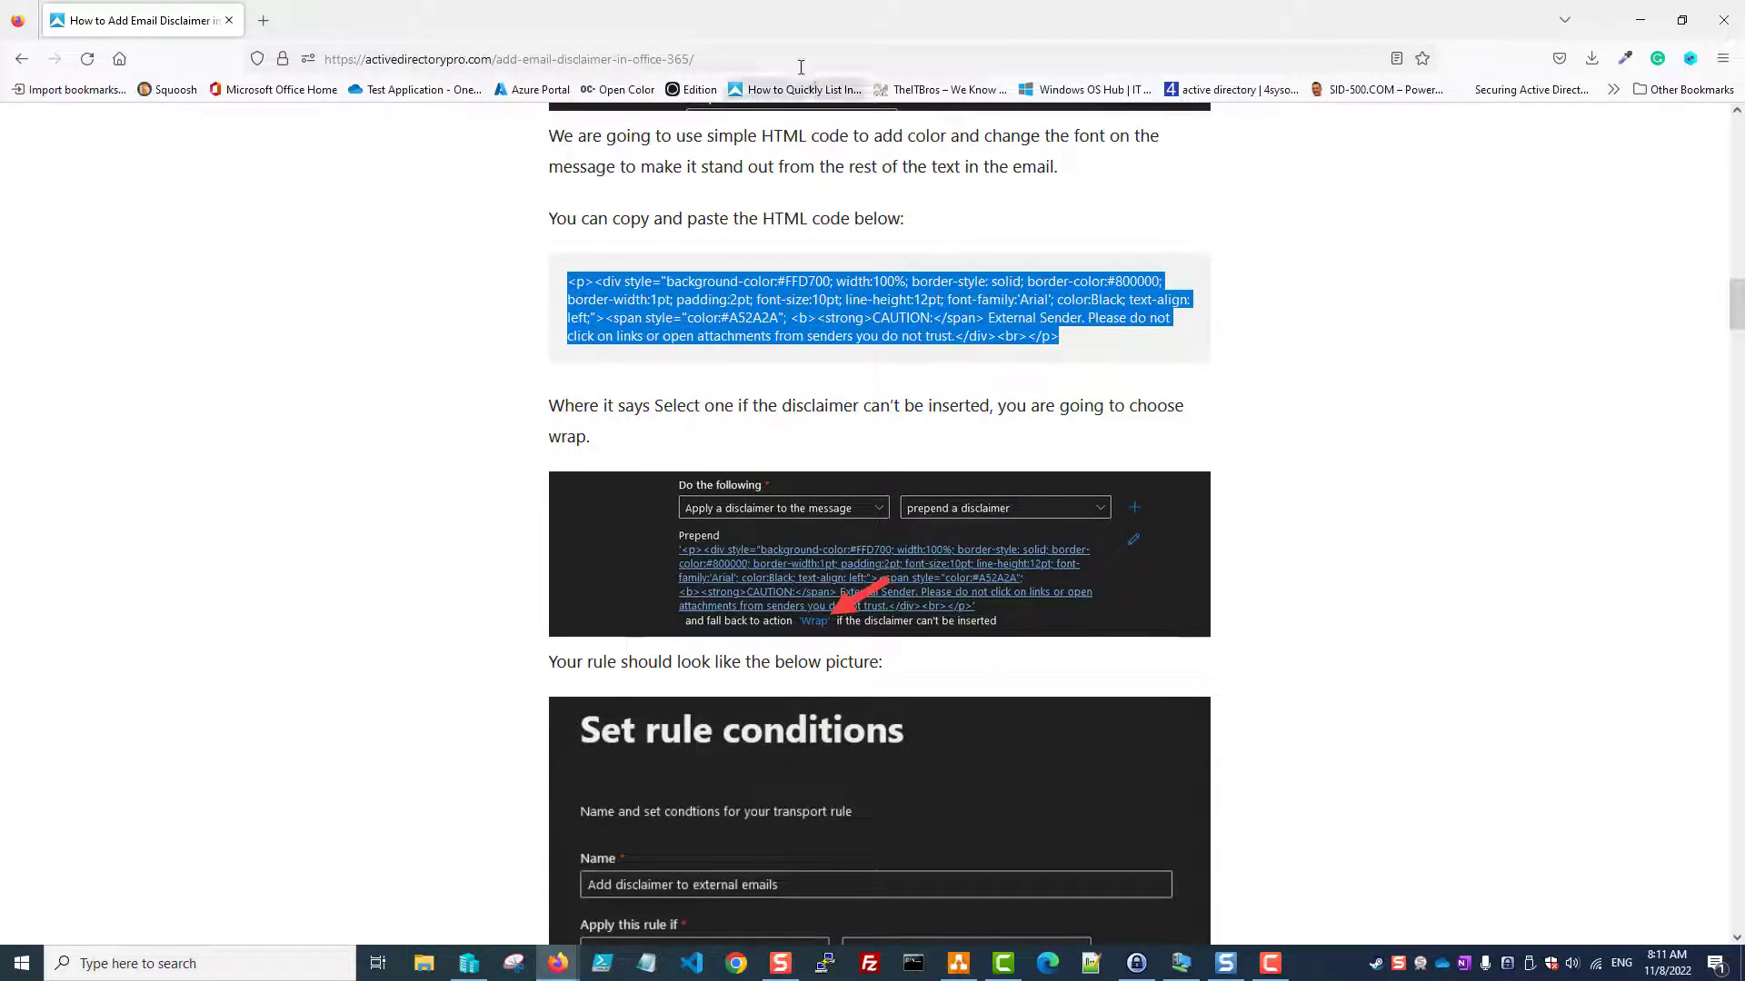
{"action": "key", "text": "alt+Tab"}
- Paste the HTML caution-banner code as the disclaimer text and save it
{"action": "left_click", "coordinate": [1503, 254]}
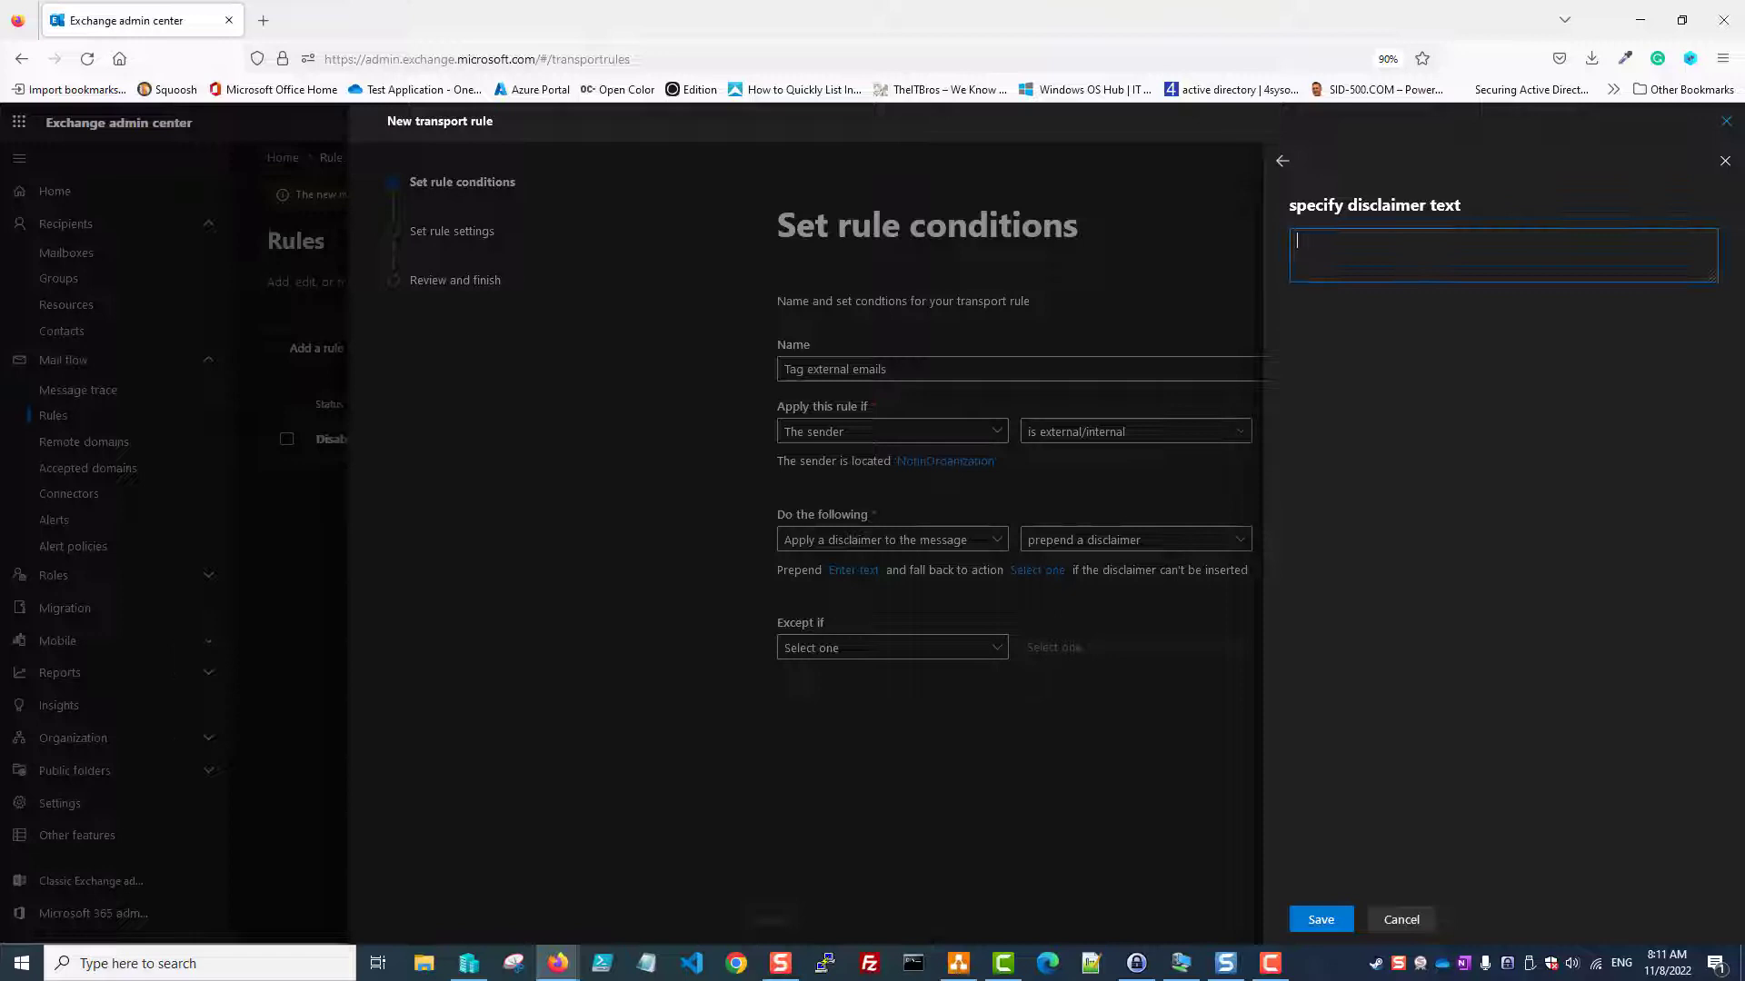
{"action": "key", "text": "ctrl+v"}
{"action": "left_click", "coordinate": [1319, 920]}
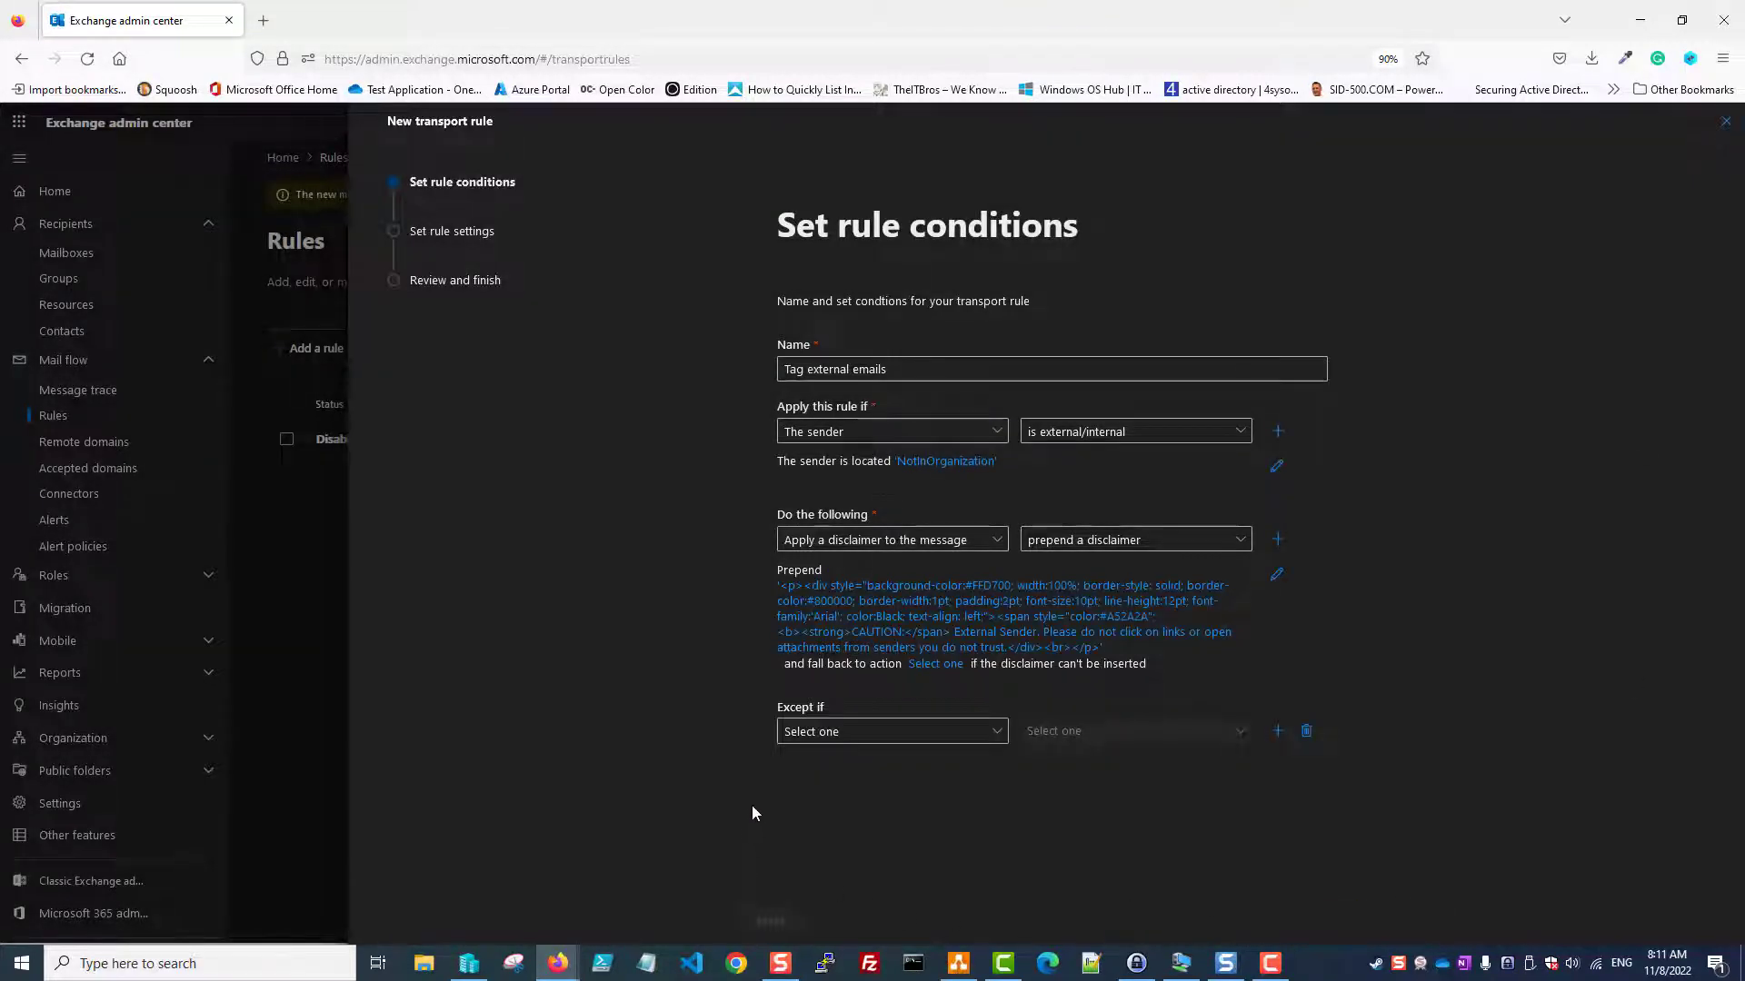
- Set the disclaimer fallback action to Wrap and leave the rule without exceptions
{"action": "left_click", "coordinate": [933, 665]}
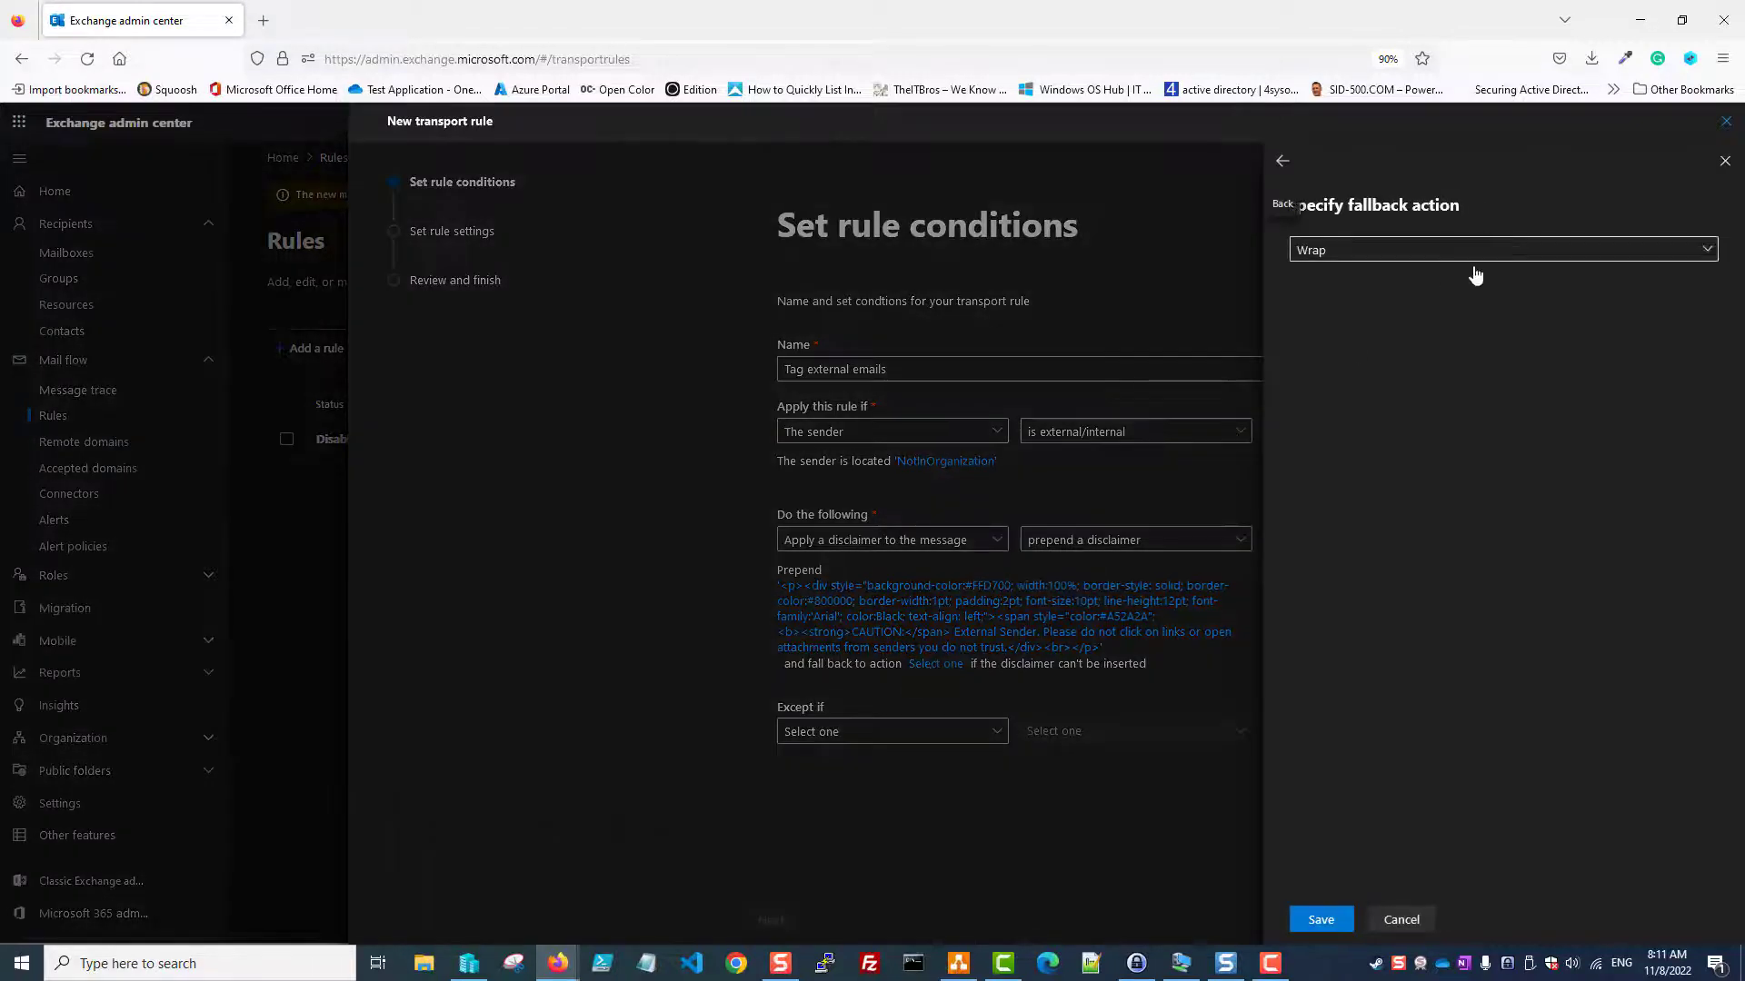
{"action": "left_click", "coordinate": [1314, 919]}
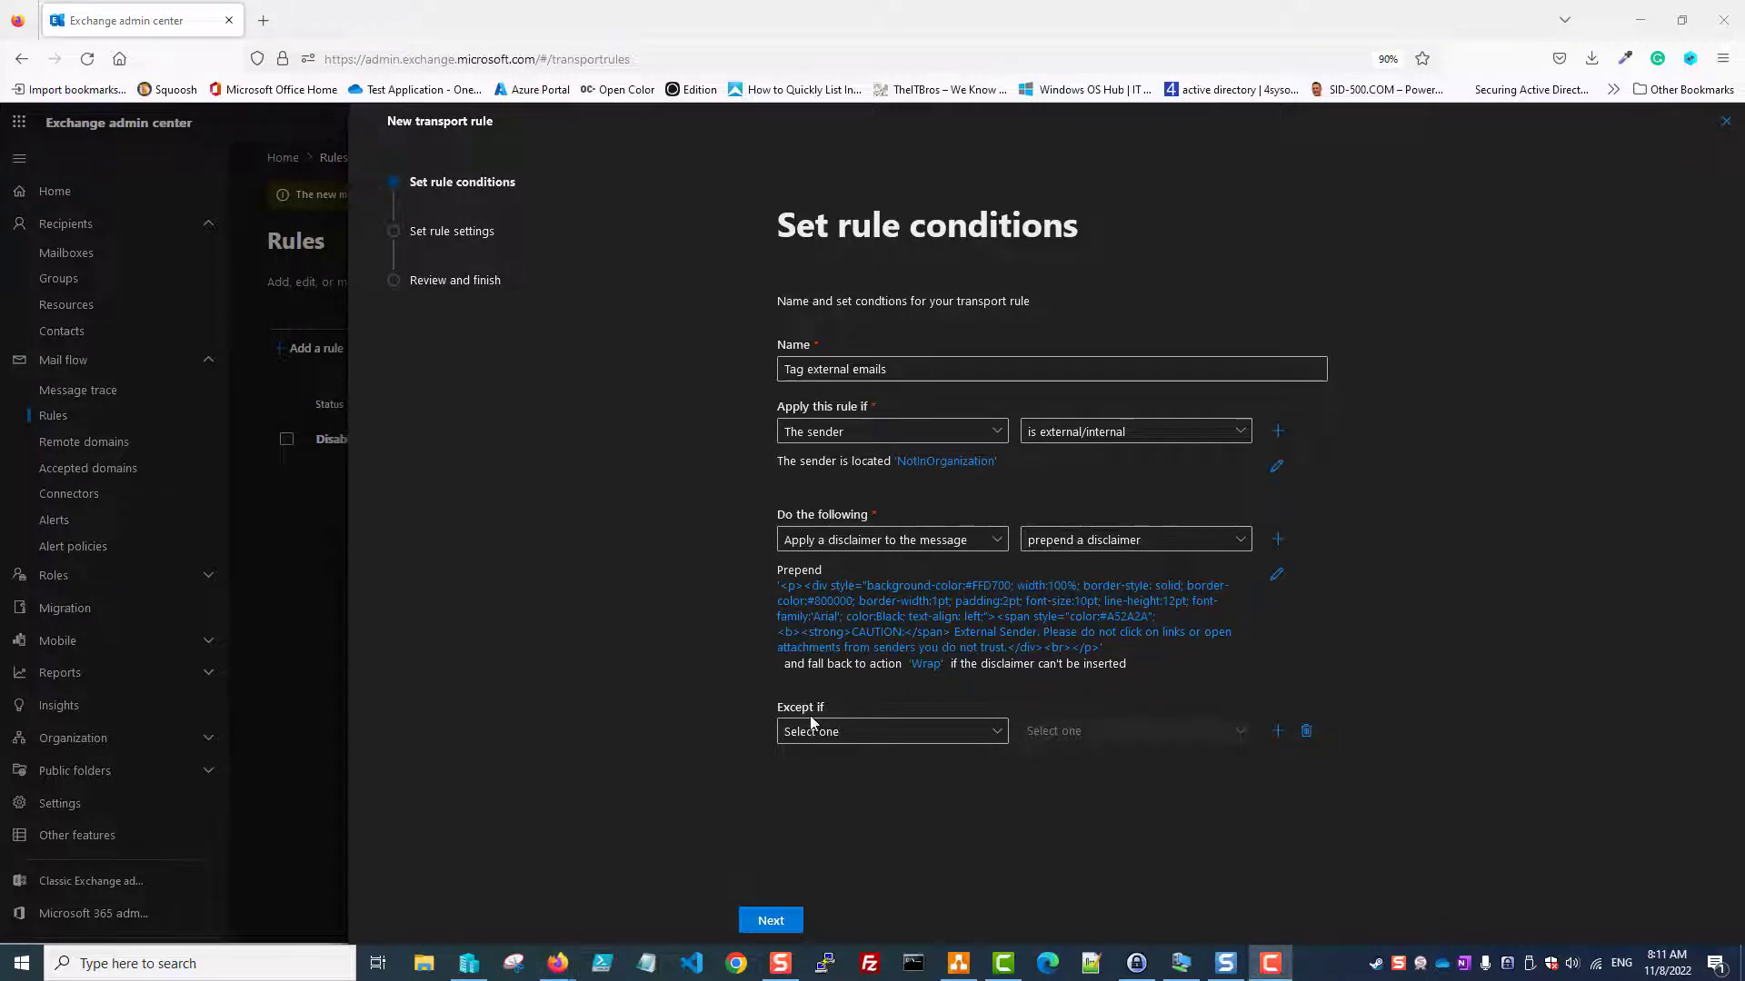
{"action": "left_click", "coordinate": [896, 734]}
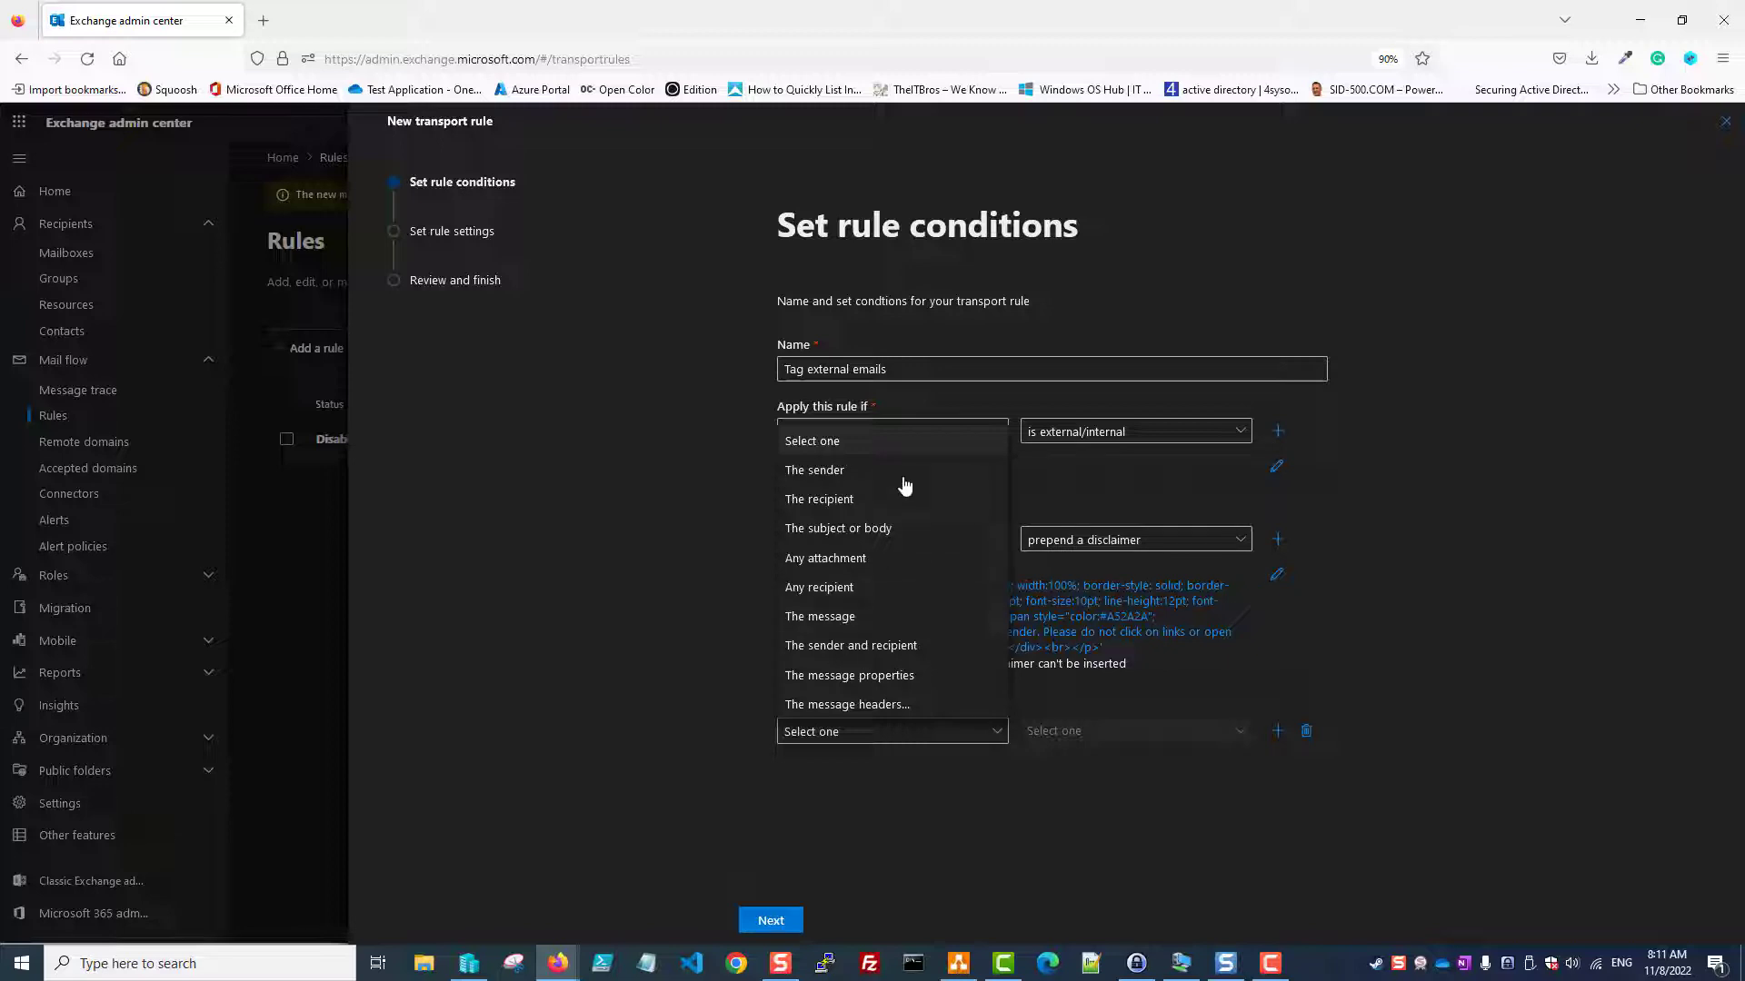
{"action": "left_click", "coordinate": [974, 814]}
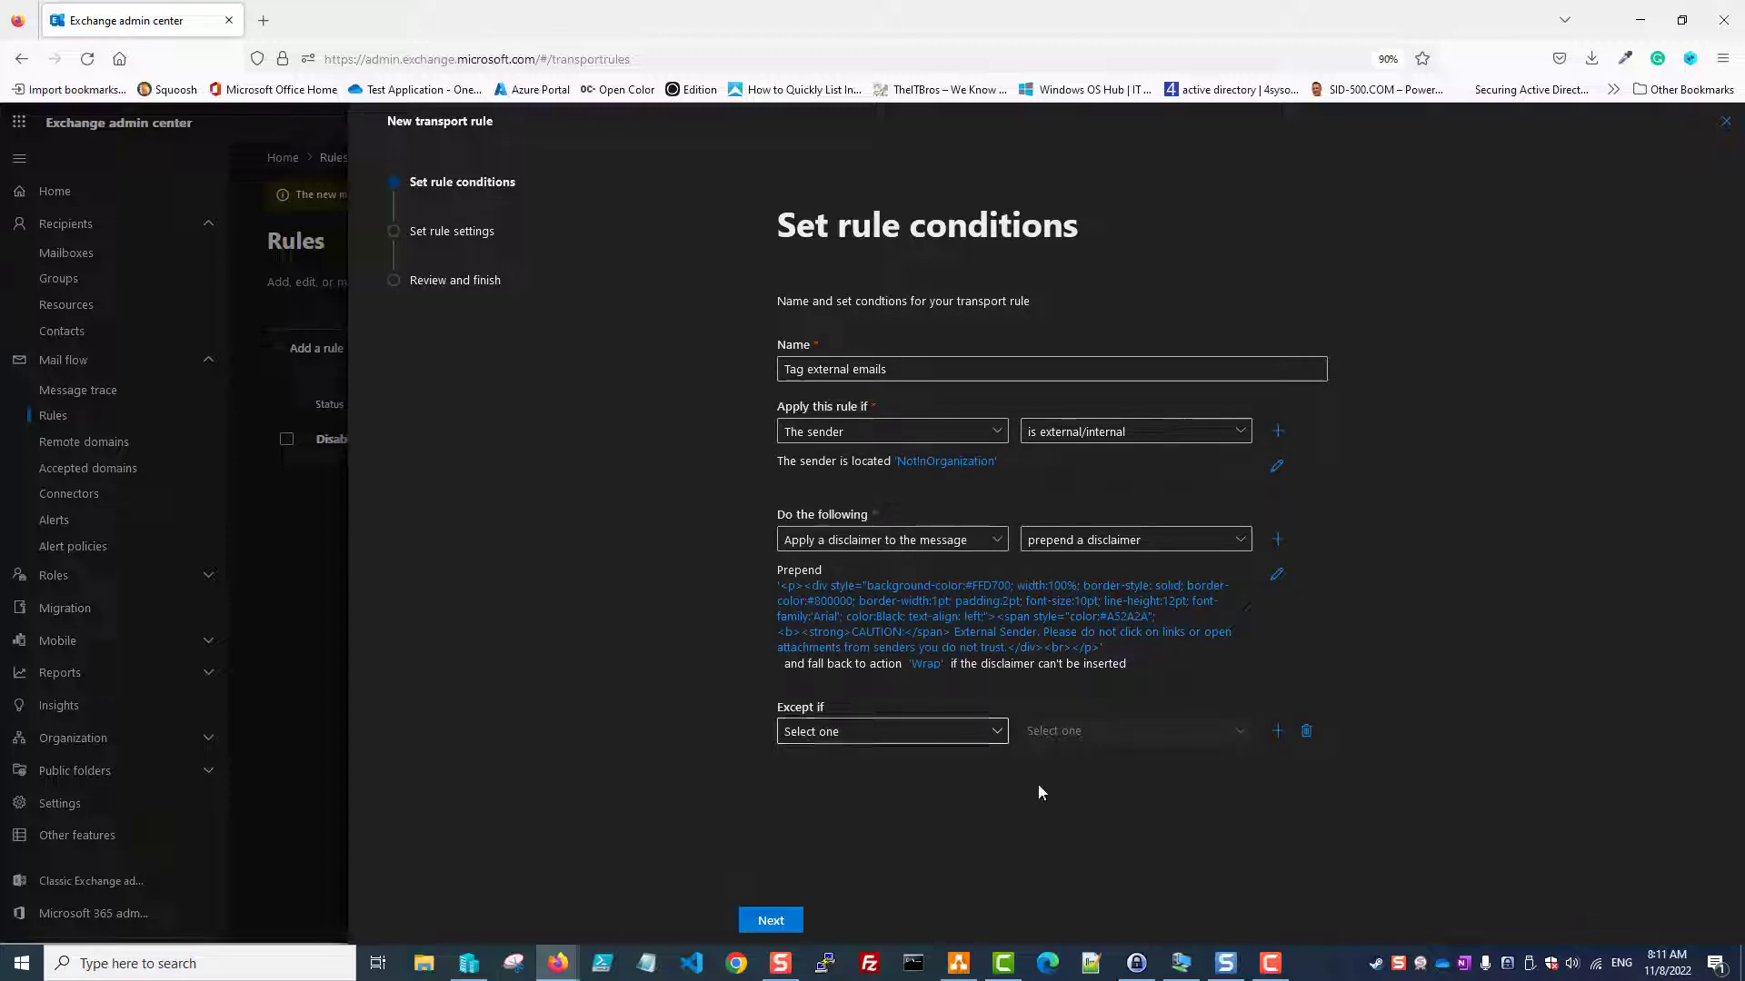
- Keep the rule in Enforce mode with default settings and proceed toward review
{"action": "left_click", "coordinate": [770, 921]}
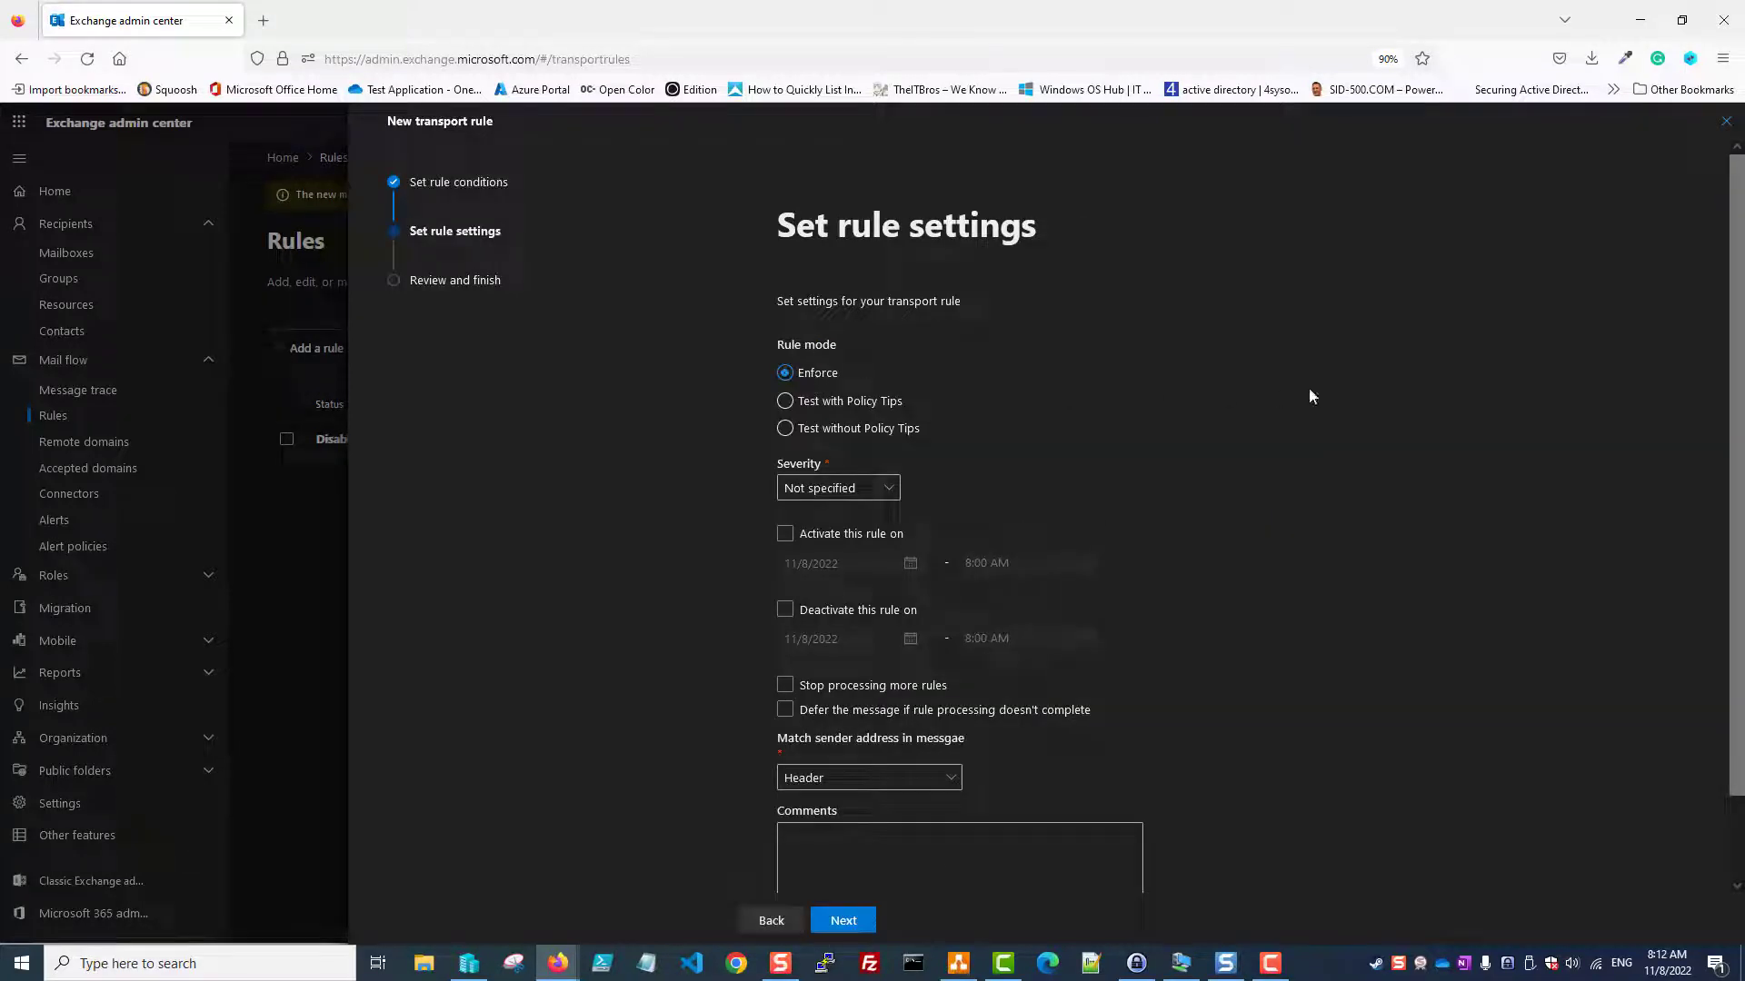
{"action": "scroll", "coordinate": [950, 403], "scroll_direction": "down", "scroll_amount": 2}
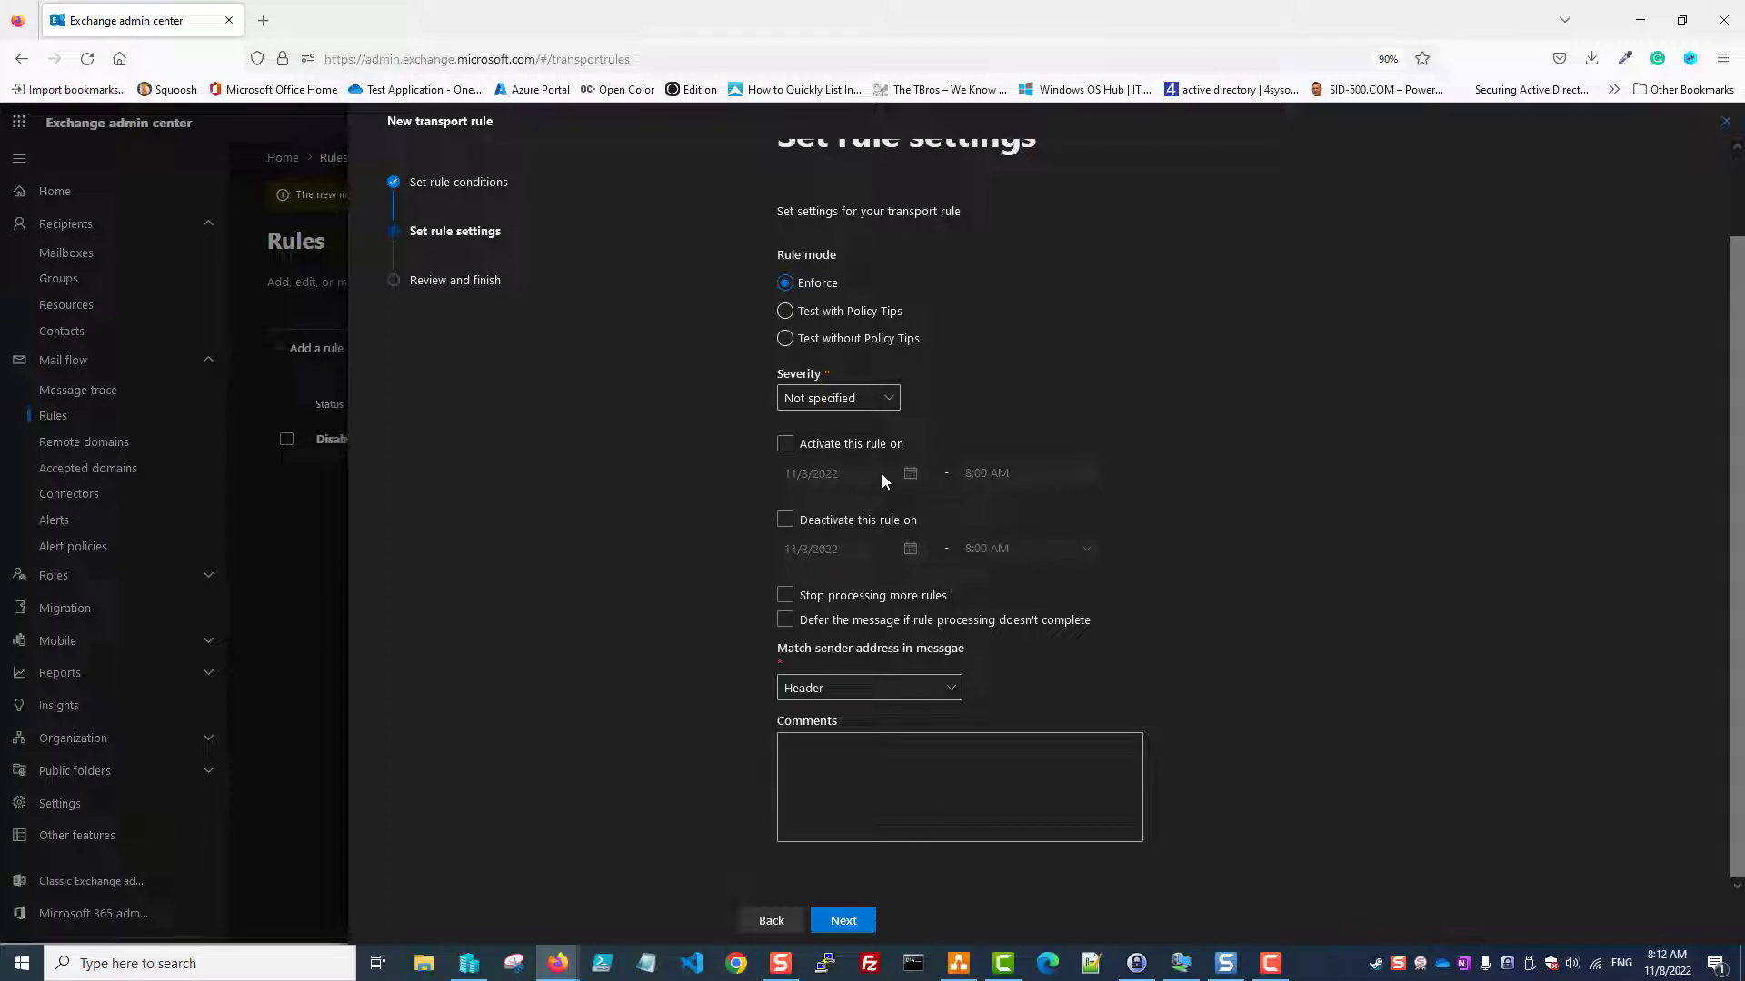
{"action": "left_click", "coordinate": [865, 519]}
- Finish the wizard to create the 'Tag external emails' transport rule
{"action": "left_click", "coordinate": [844, 920]}
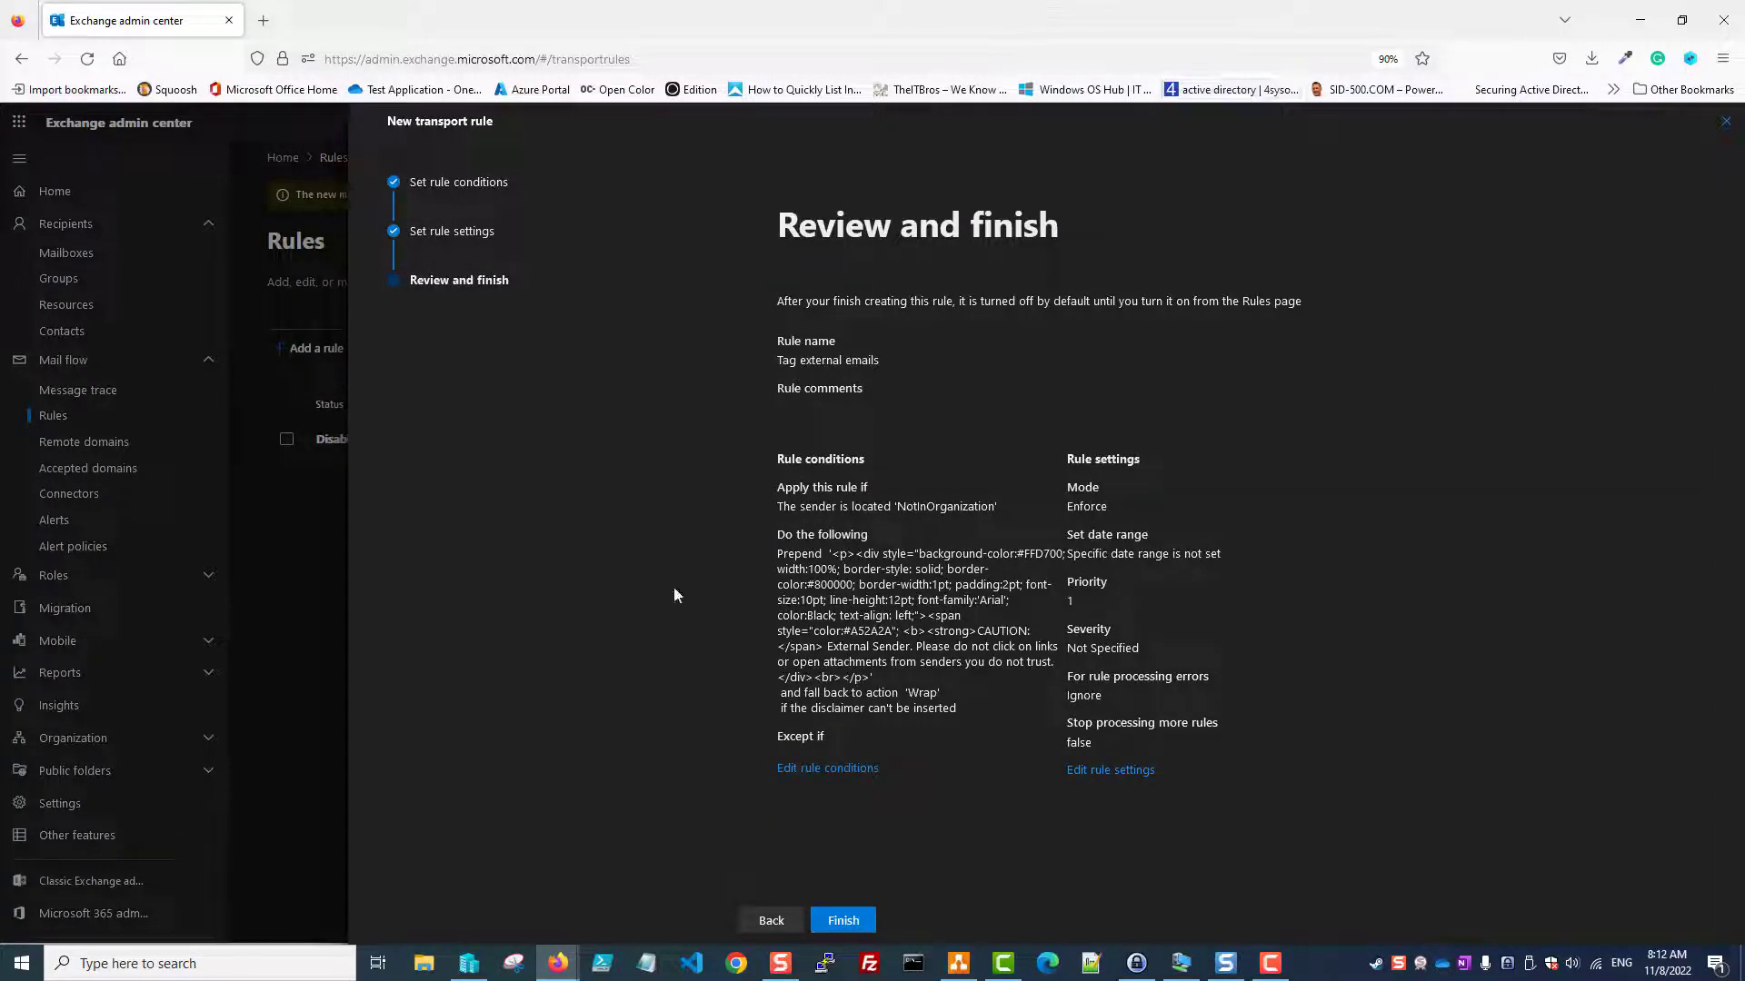
{"action": "left_click", "coordinate": [844, 922]}
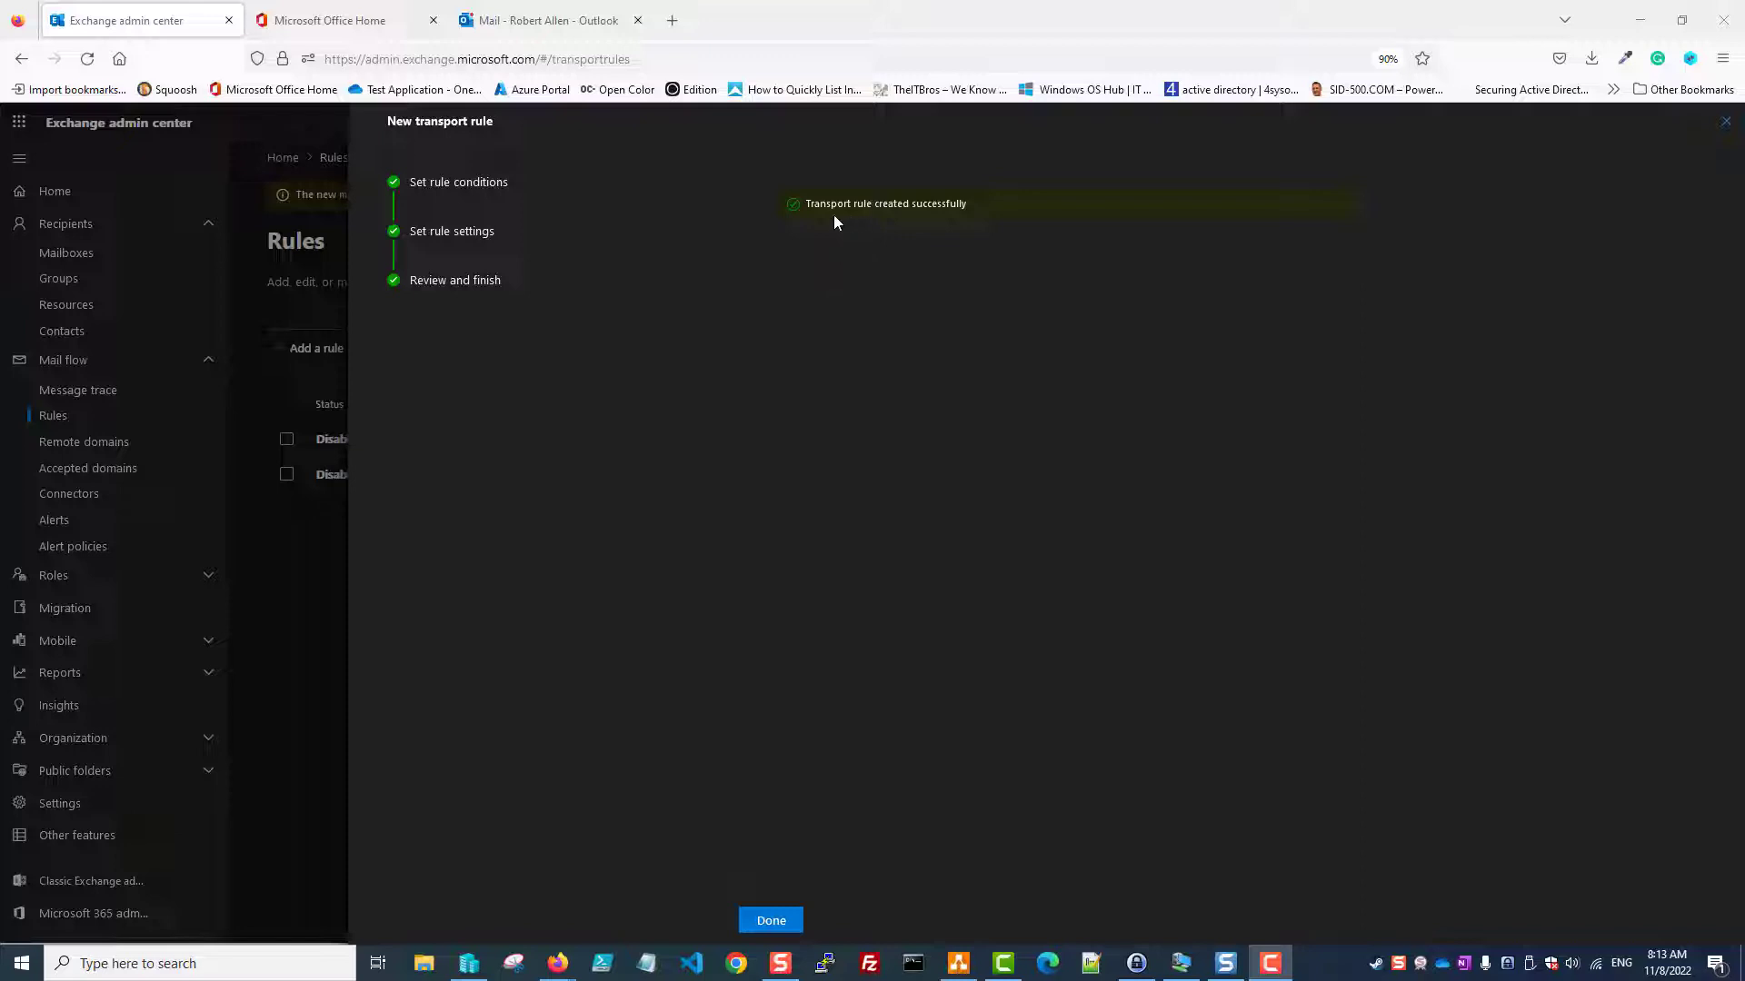
- Switch the 'Tag external emails' rule to Enabled in its details flyout
{"action": "left_click", "coordinate": [771, 921]}
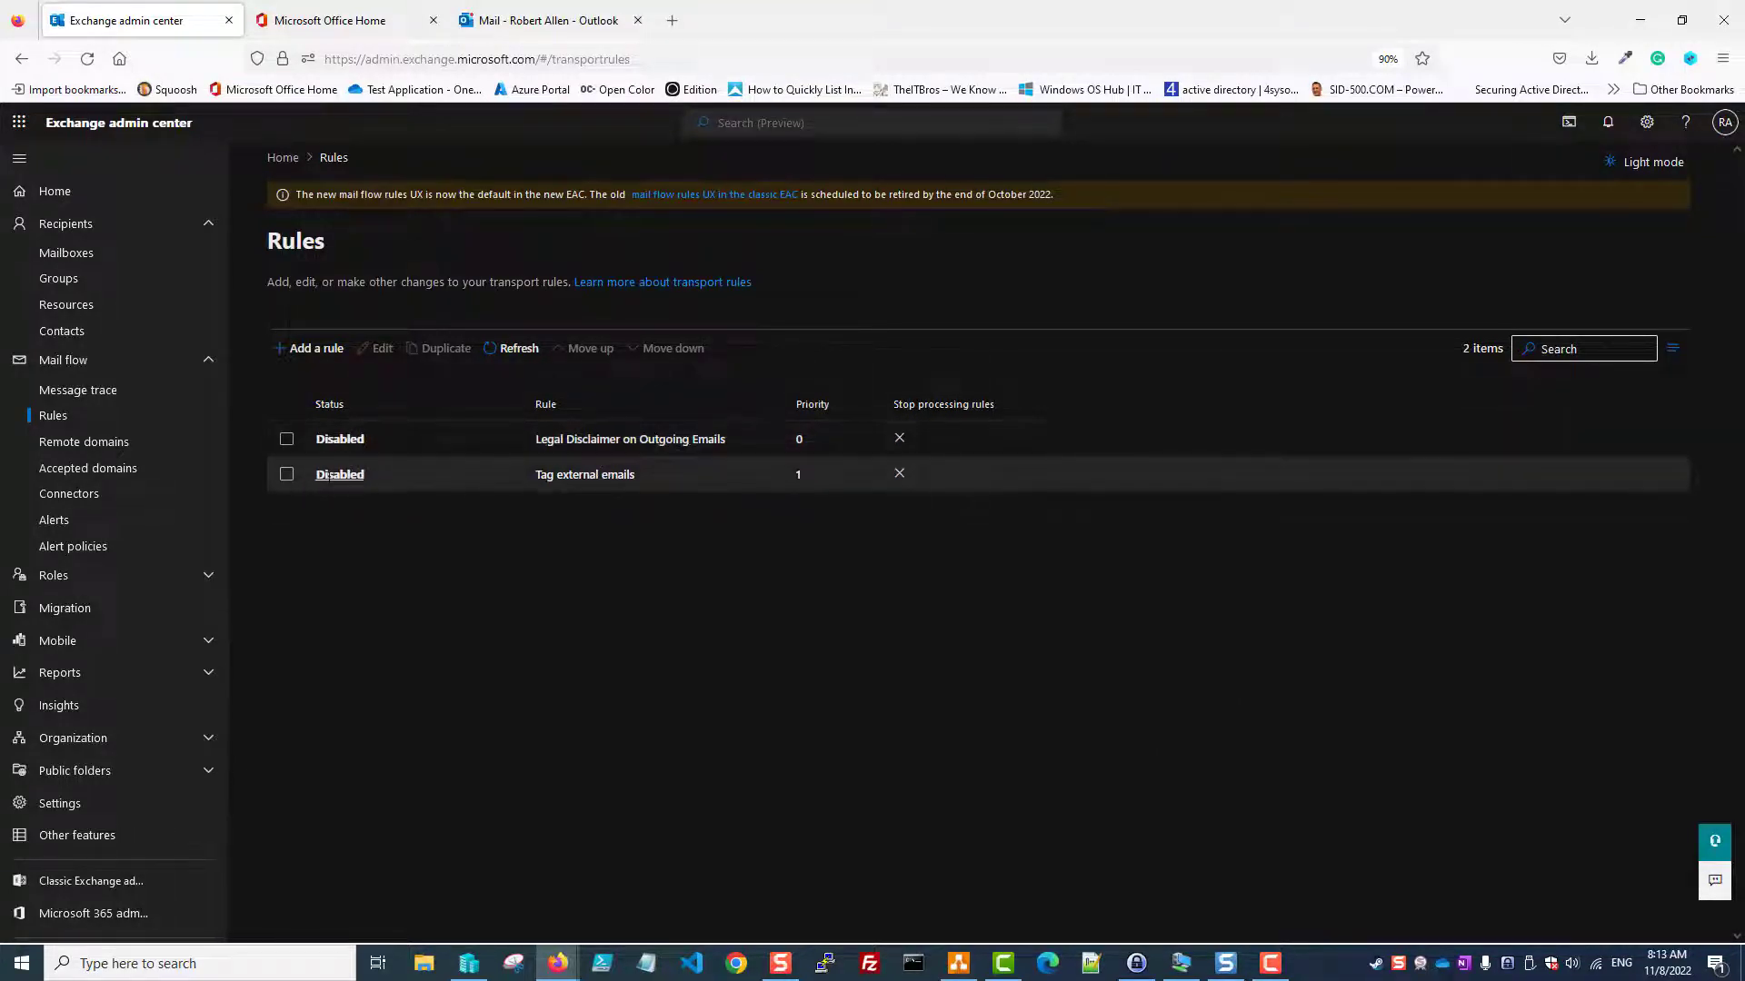
{"action": "left_click", "coordinate": [333, 477]}
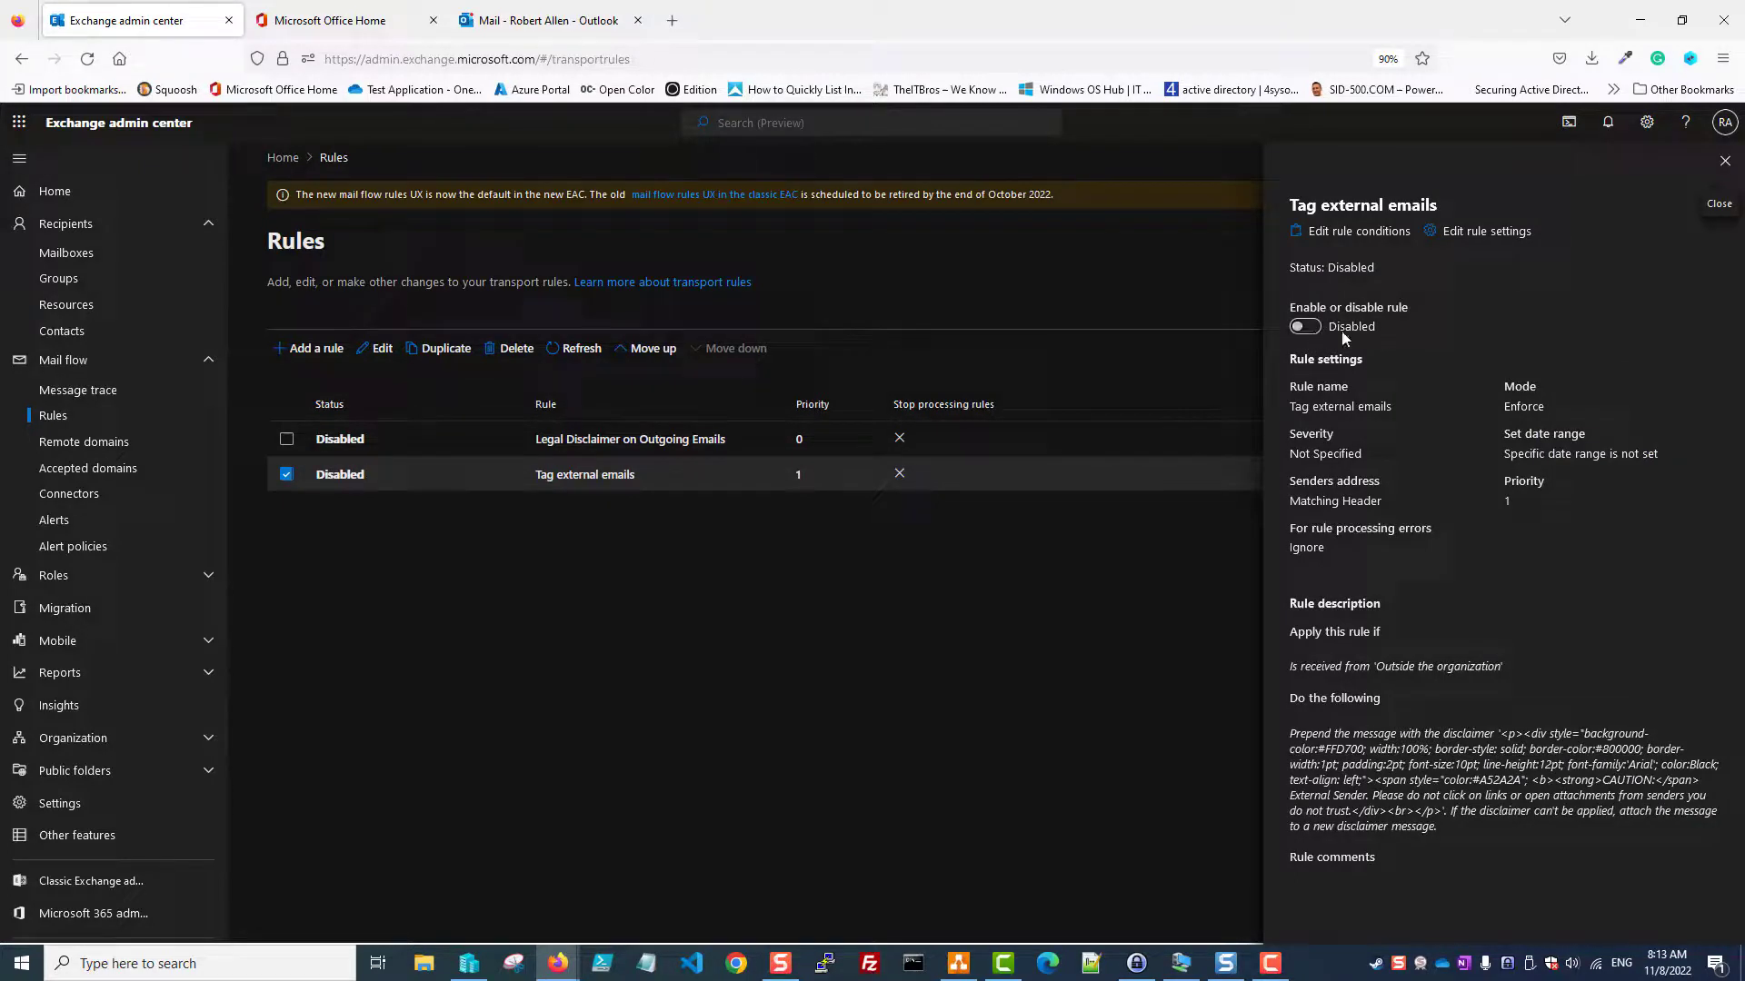
{"action": "left_click", "coordinate": [1305, 327]}
{"action": "left_click", "coordinate": [1725, 161]}
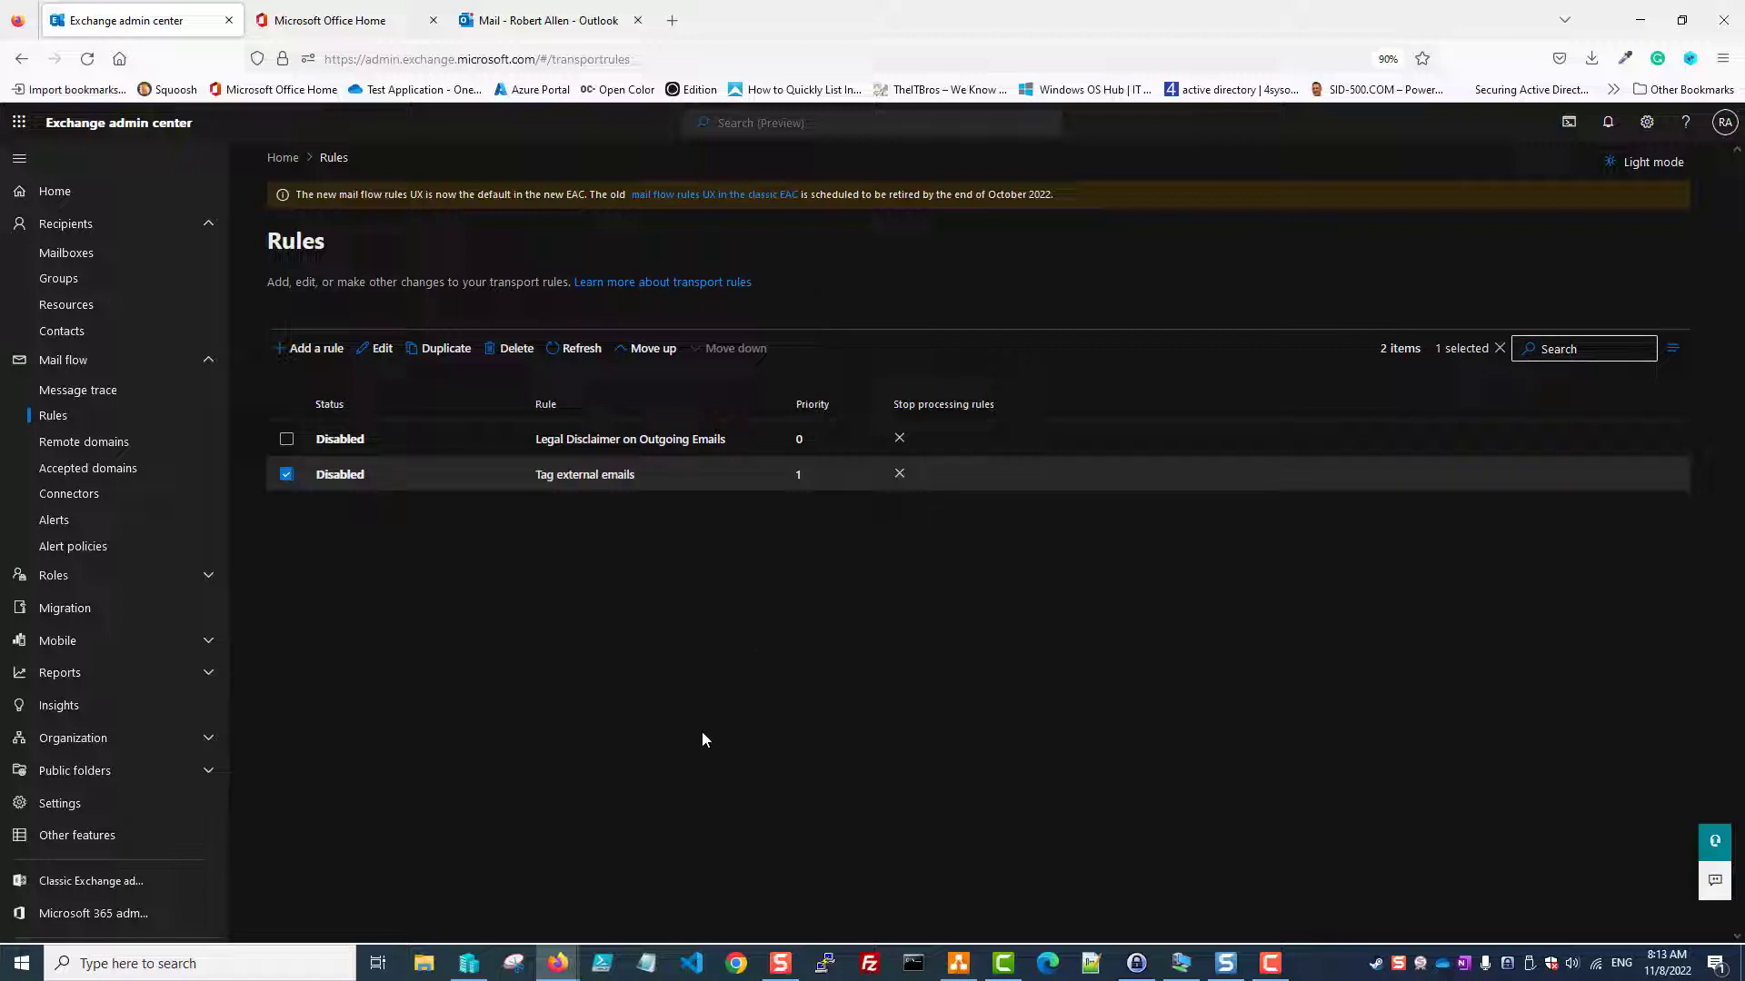
- View the UPS package email in Outlook showing the yellow CAUTION: External Sender banner
{"action": "left_click", "coordinate": [582, 9]}
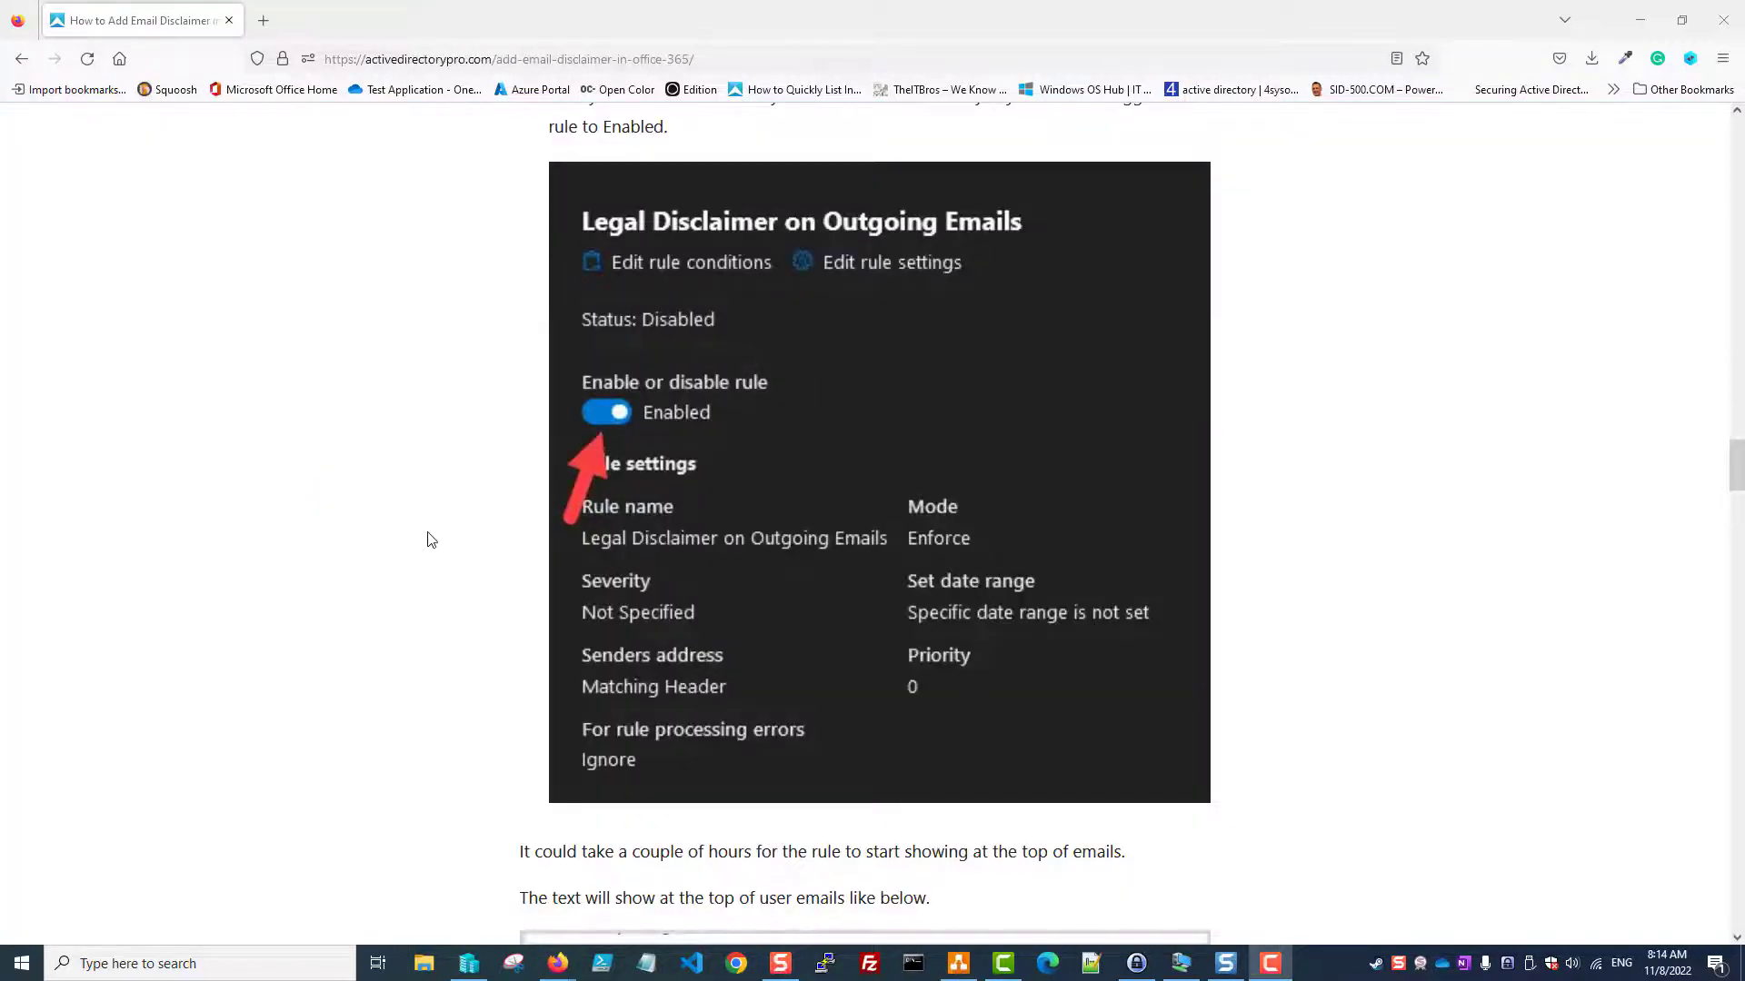
{"action": "scroll", "coordinate": [429, 538], "scroll_direction": "up", "scroll_amount": 5}
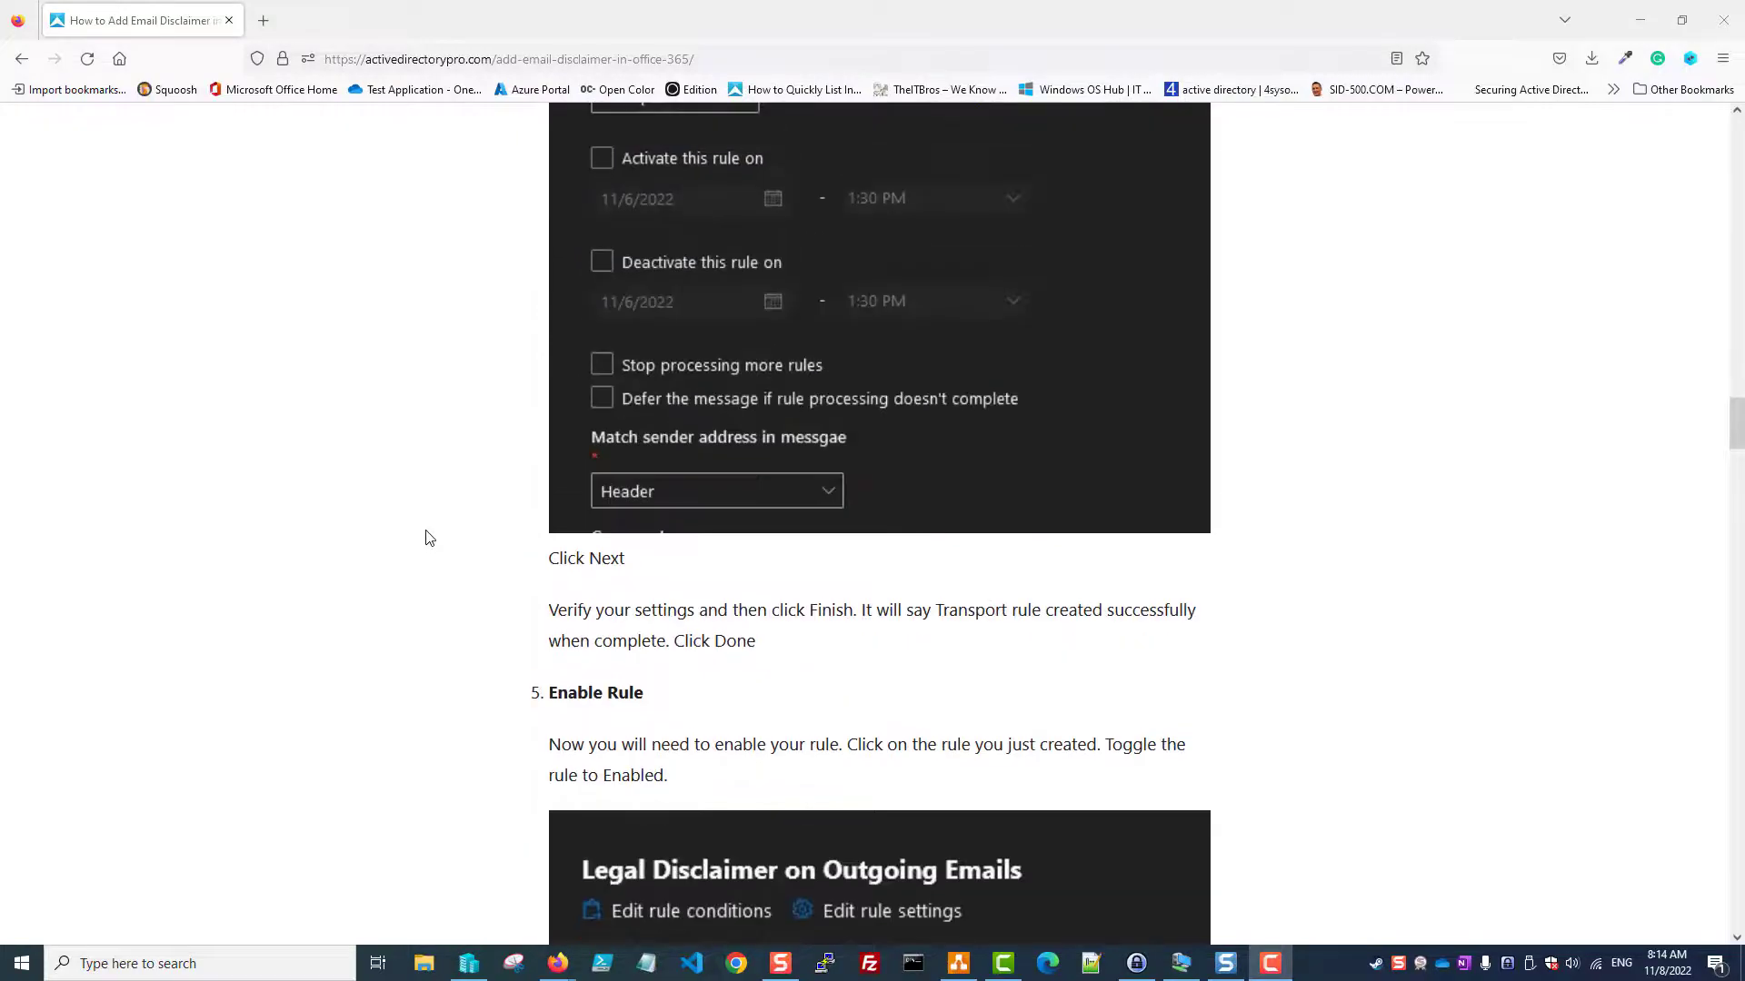
{"action": "scroll", "coordinate": [429, 538], "scroll_direction": "up", "scroll_amount": 15}
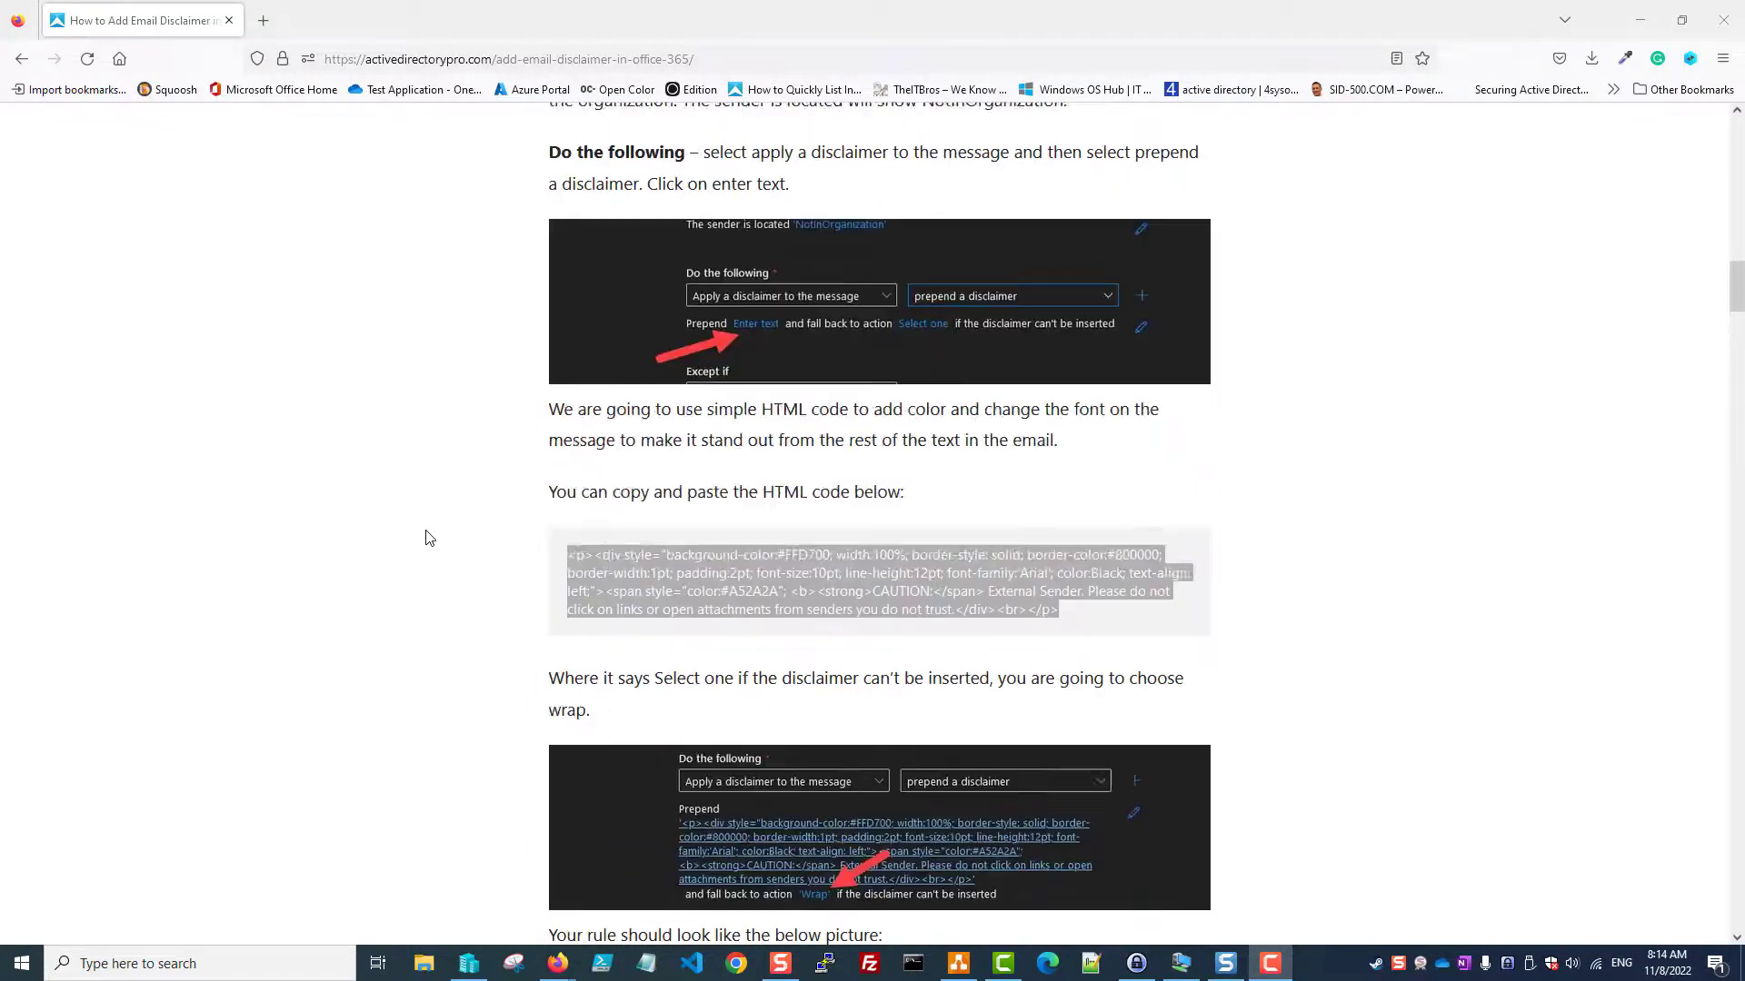
{"action": "scroll", "coordinate": [429, 544], "scroll_direction": "up", "scroll_amount": 10}
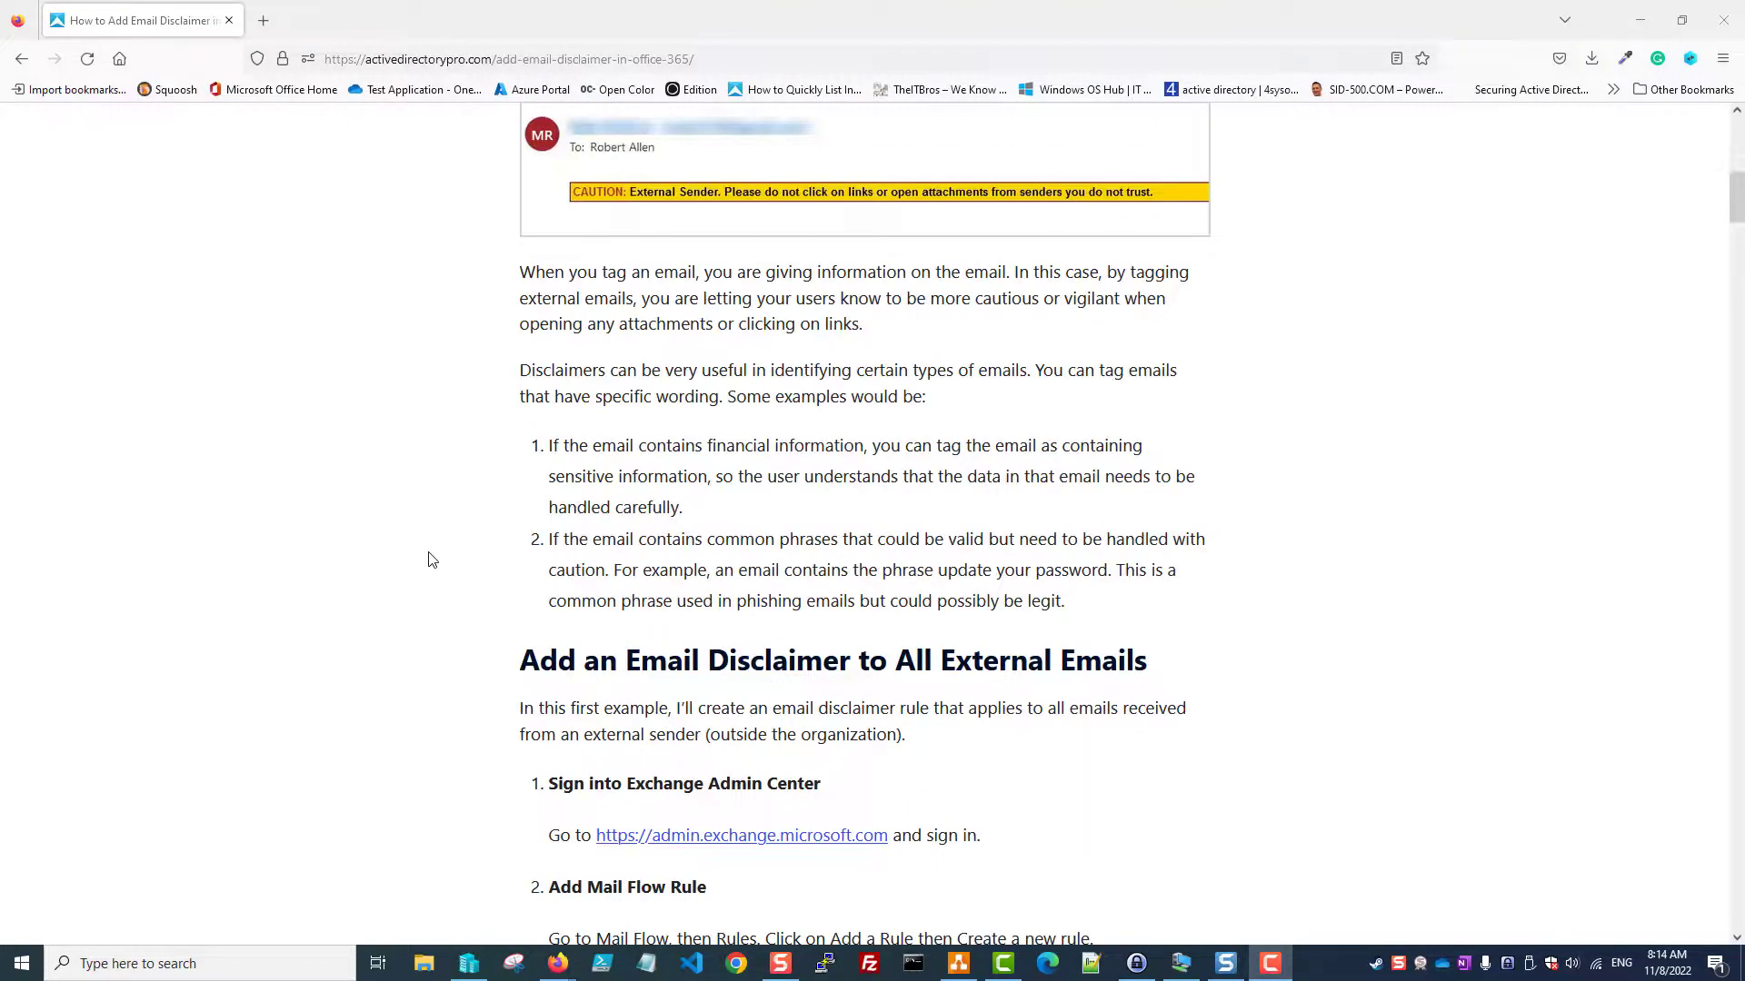
{"action": "scroll", "coordinate": [431, 560], "scroll_direction": "up", "scroll_amount": 8}
{"action": "scroll", "coordinate": [434, 558], "scroll_direction": "down", "scroll_amount": 13}
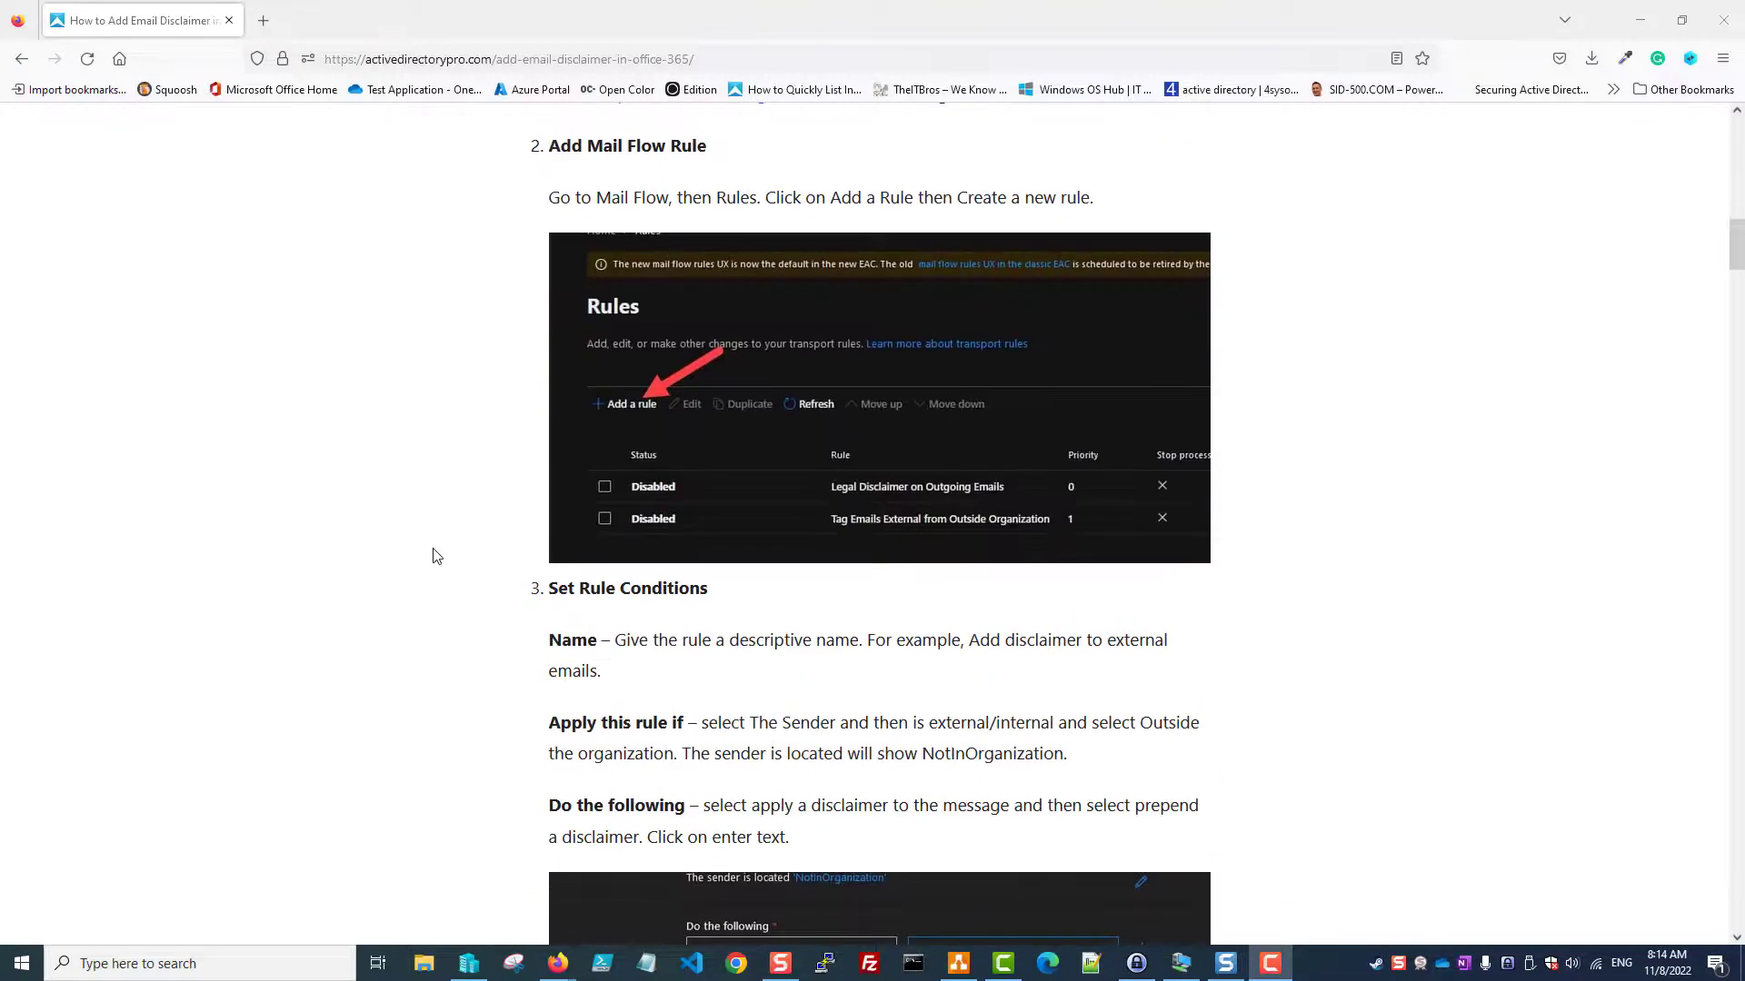
{"action": "scroll", "coordinate": [440, 536], "scroll_direction": "down", "scroll_amount": 5}
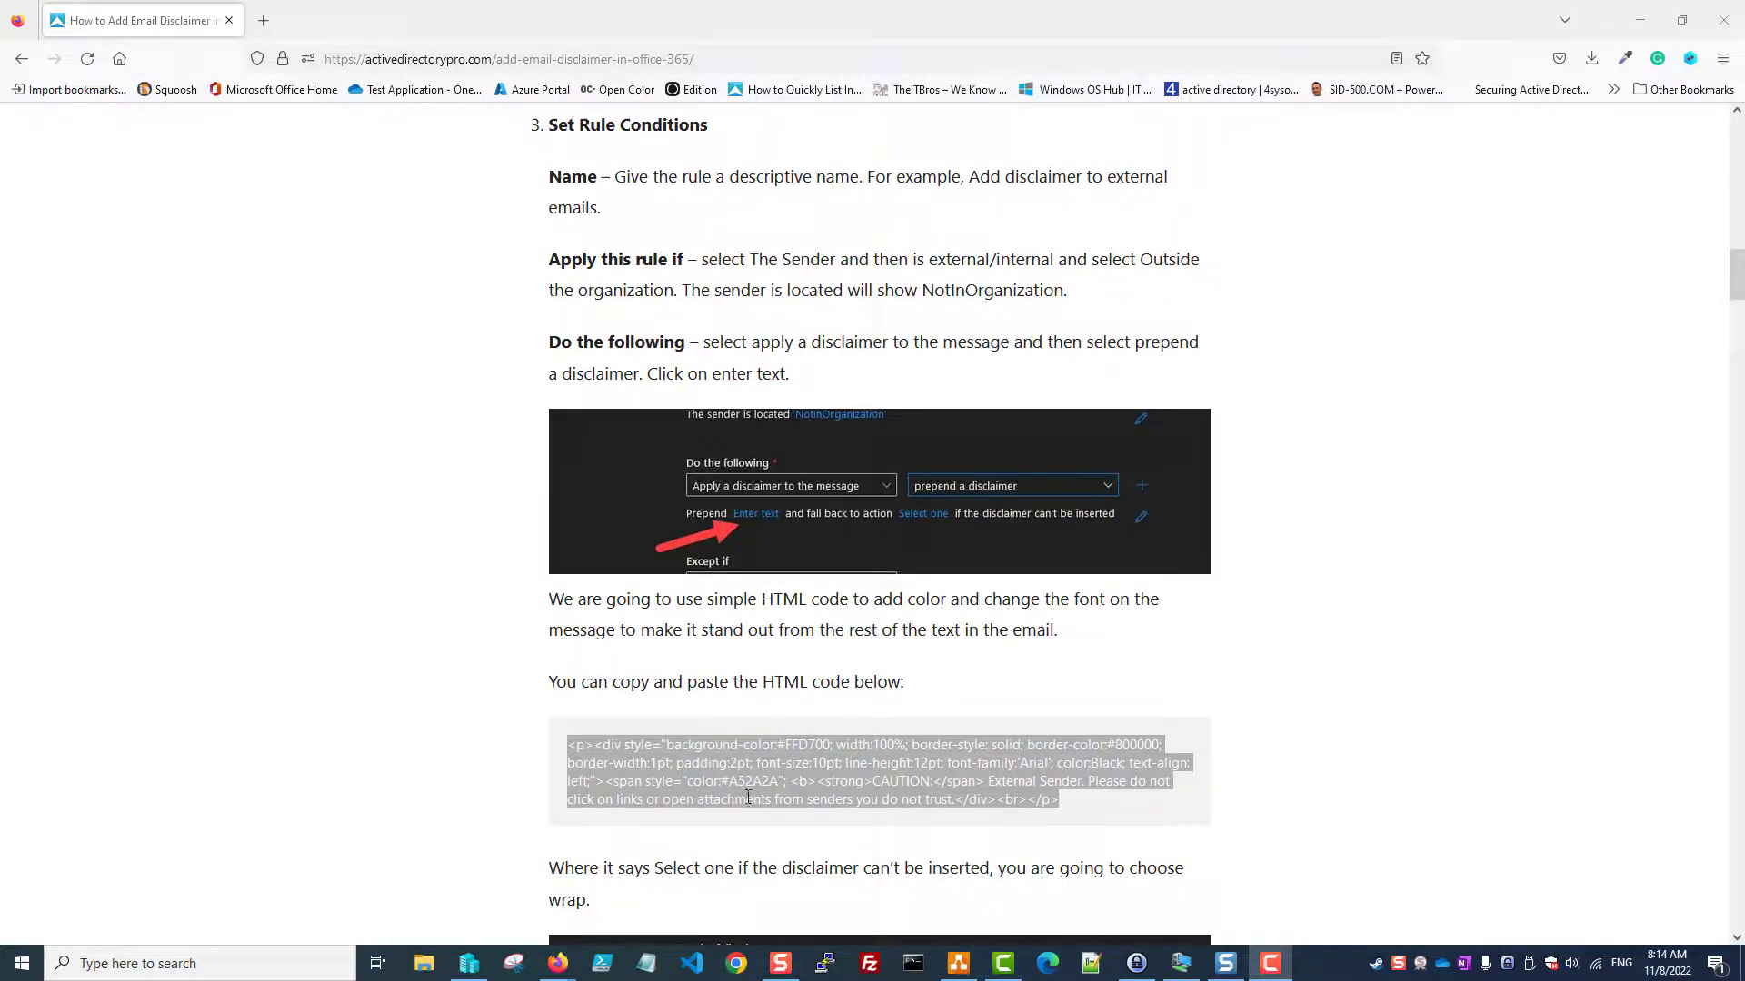
{"action": "left_click", "coordinate": [460, 626]}
{"action": "scroll", "coordinate": [460, 627], "scroll_direction": "down", "scroll_amount": 12}
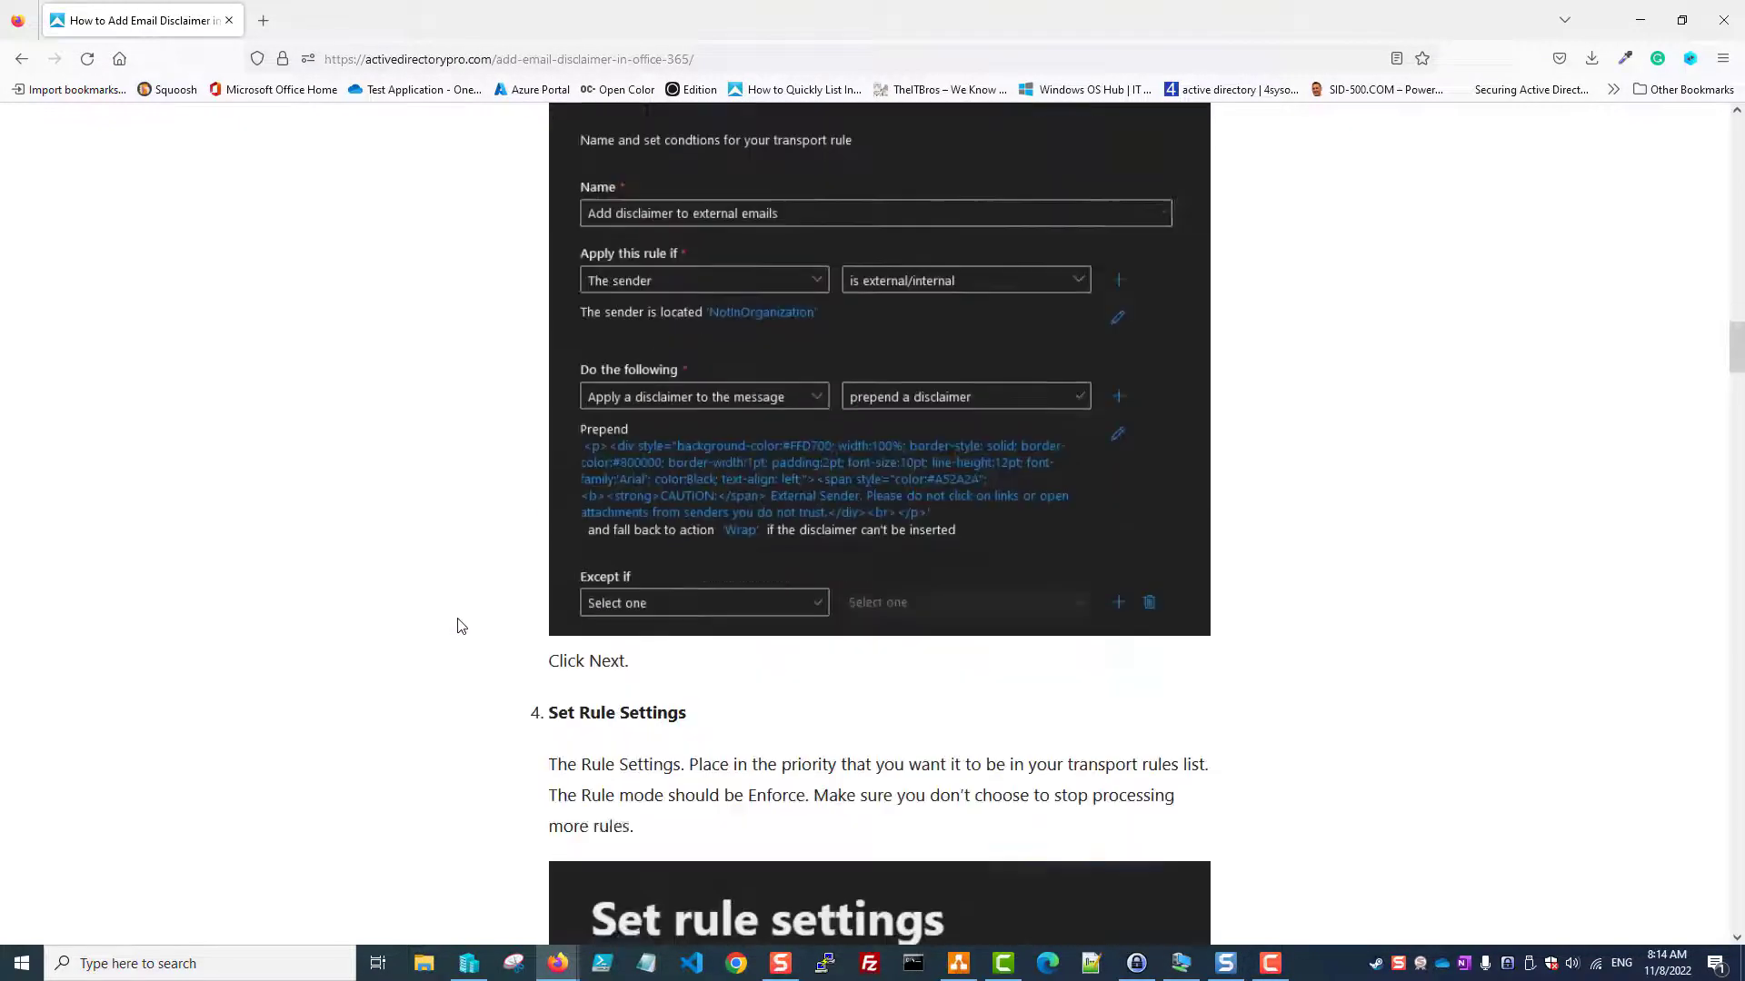
{"action": "scroll", "coordinate": [460, 626], "scroll_direction": "down", "scroll_amount": 3}
{"action": "scroll", "coordinate": [459, 626], "scroll_direction": "down", "scroll_amount": 15}
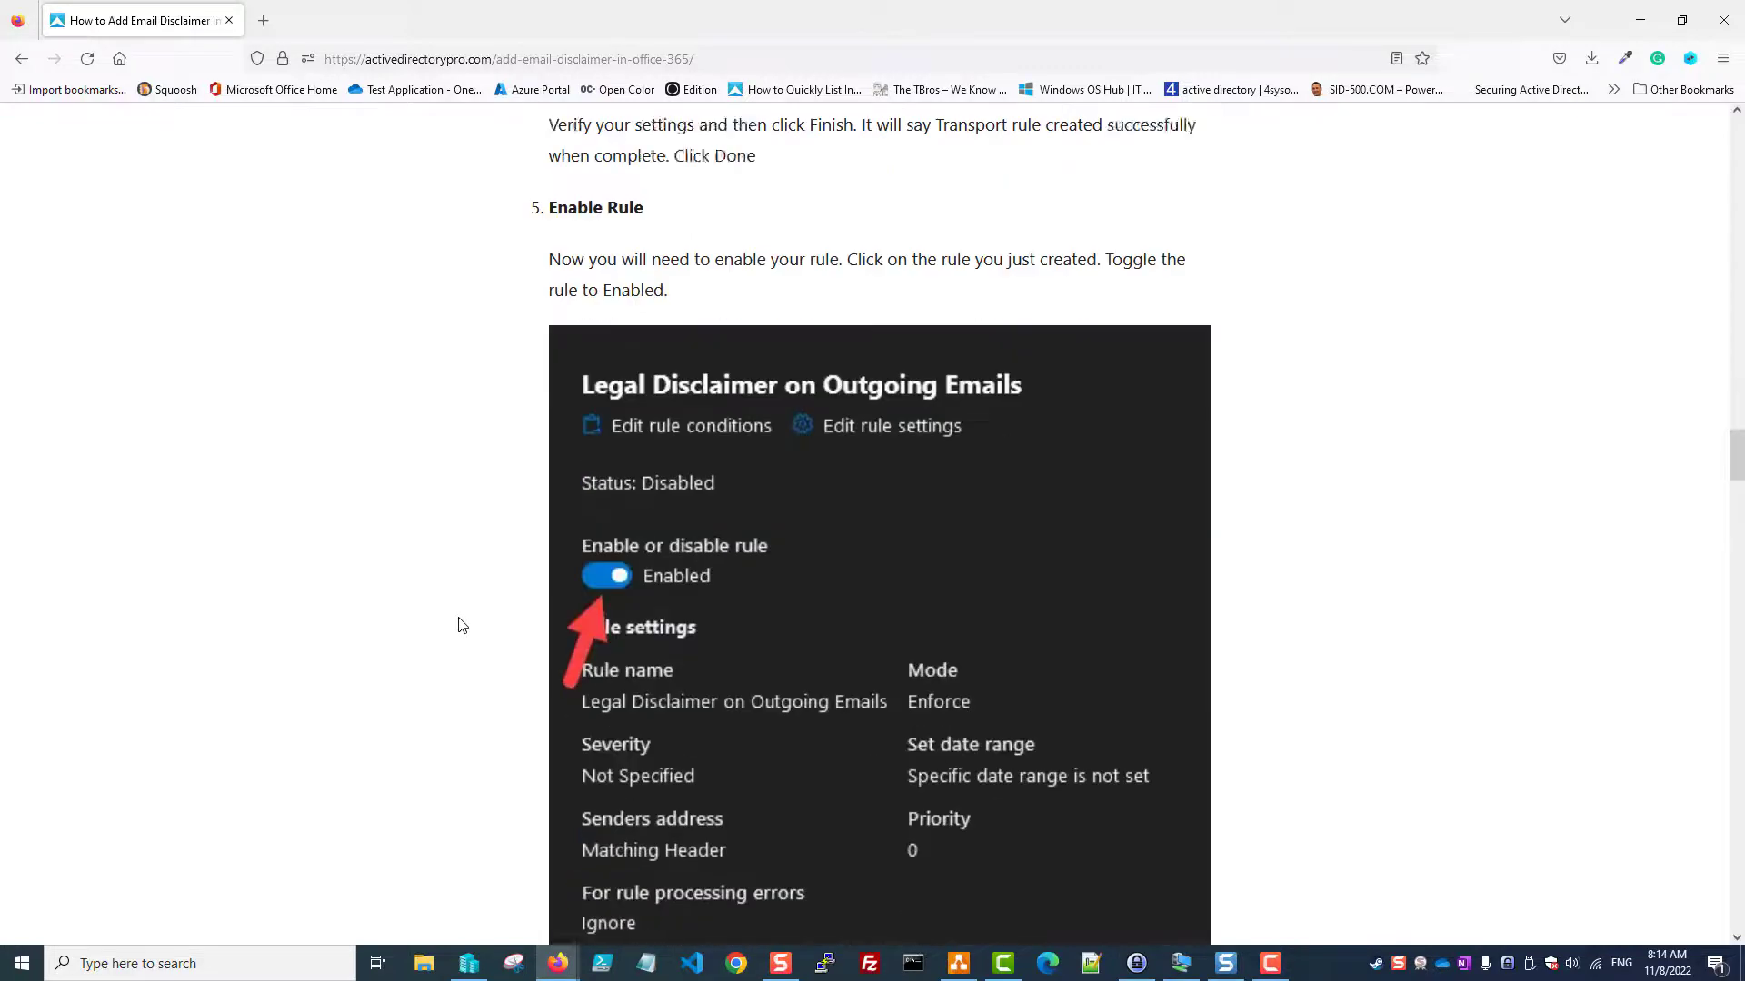
{"action": "scroll", "coordinate": [460, 626], "scroll_direction": "down", "scroll_amount": 12}
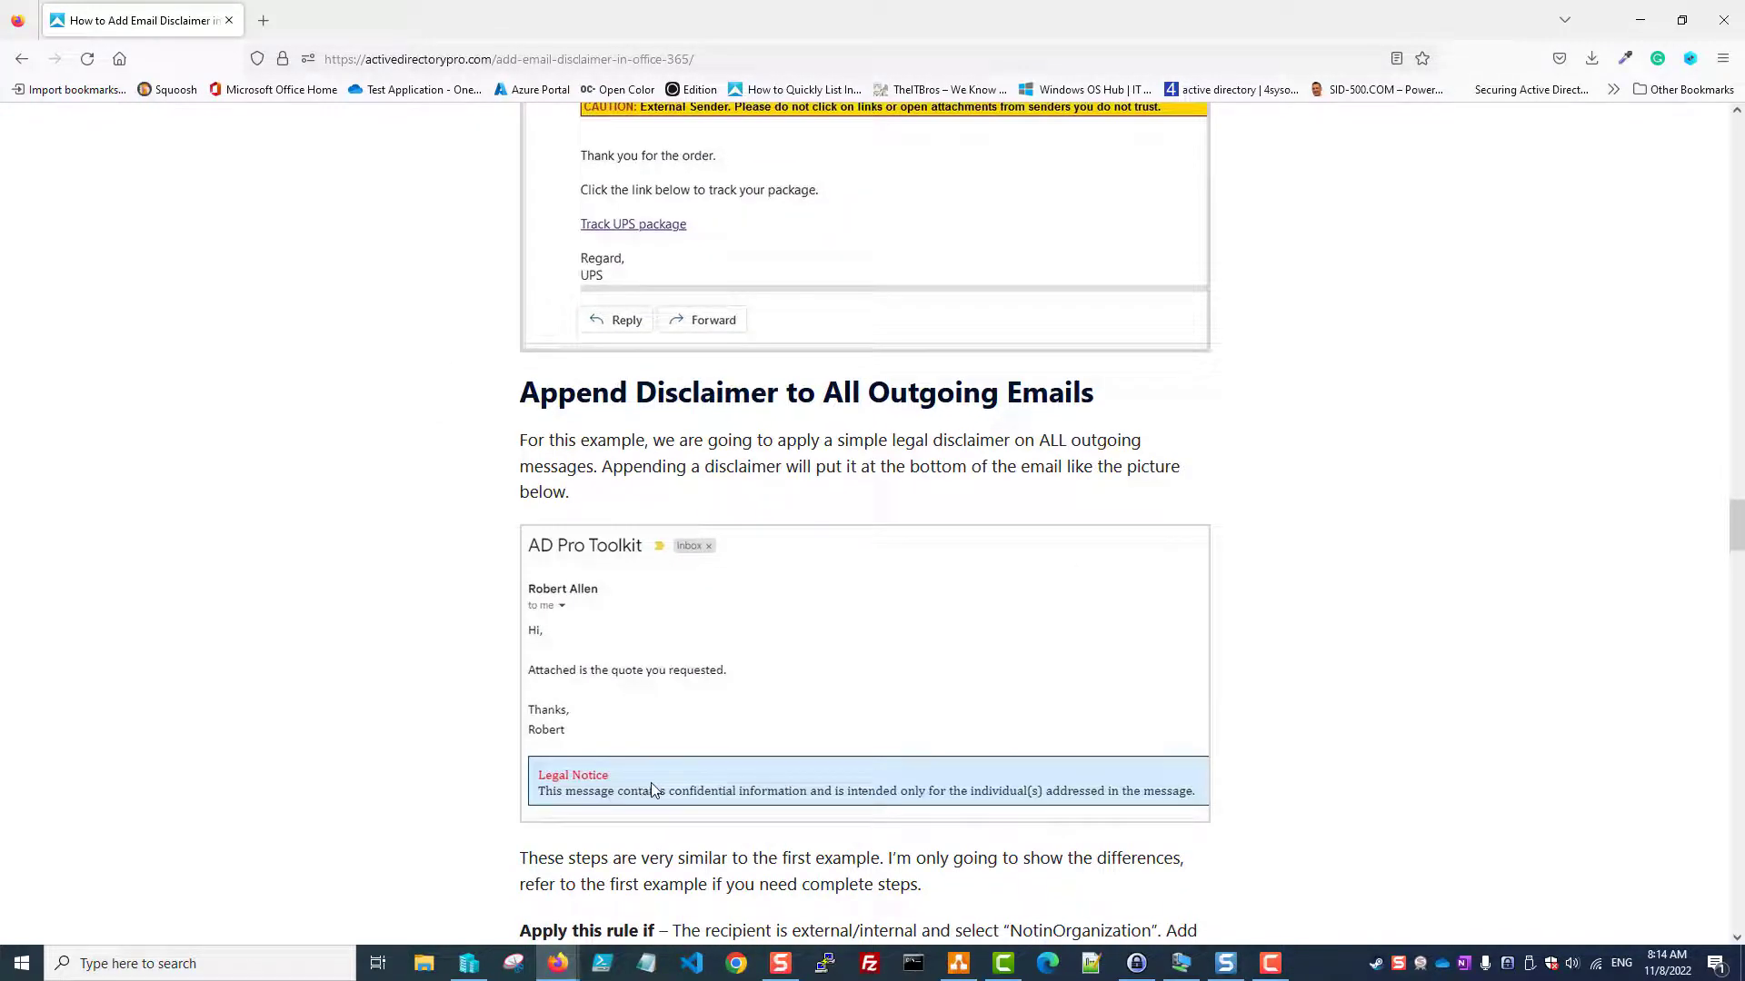
{"action": "scroll", "coordinate": [576, 736], "scroll_direction": "down", "scroll_amount": 10}
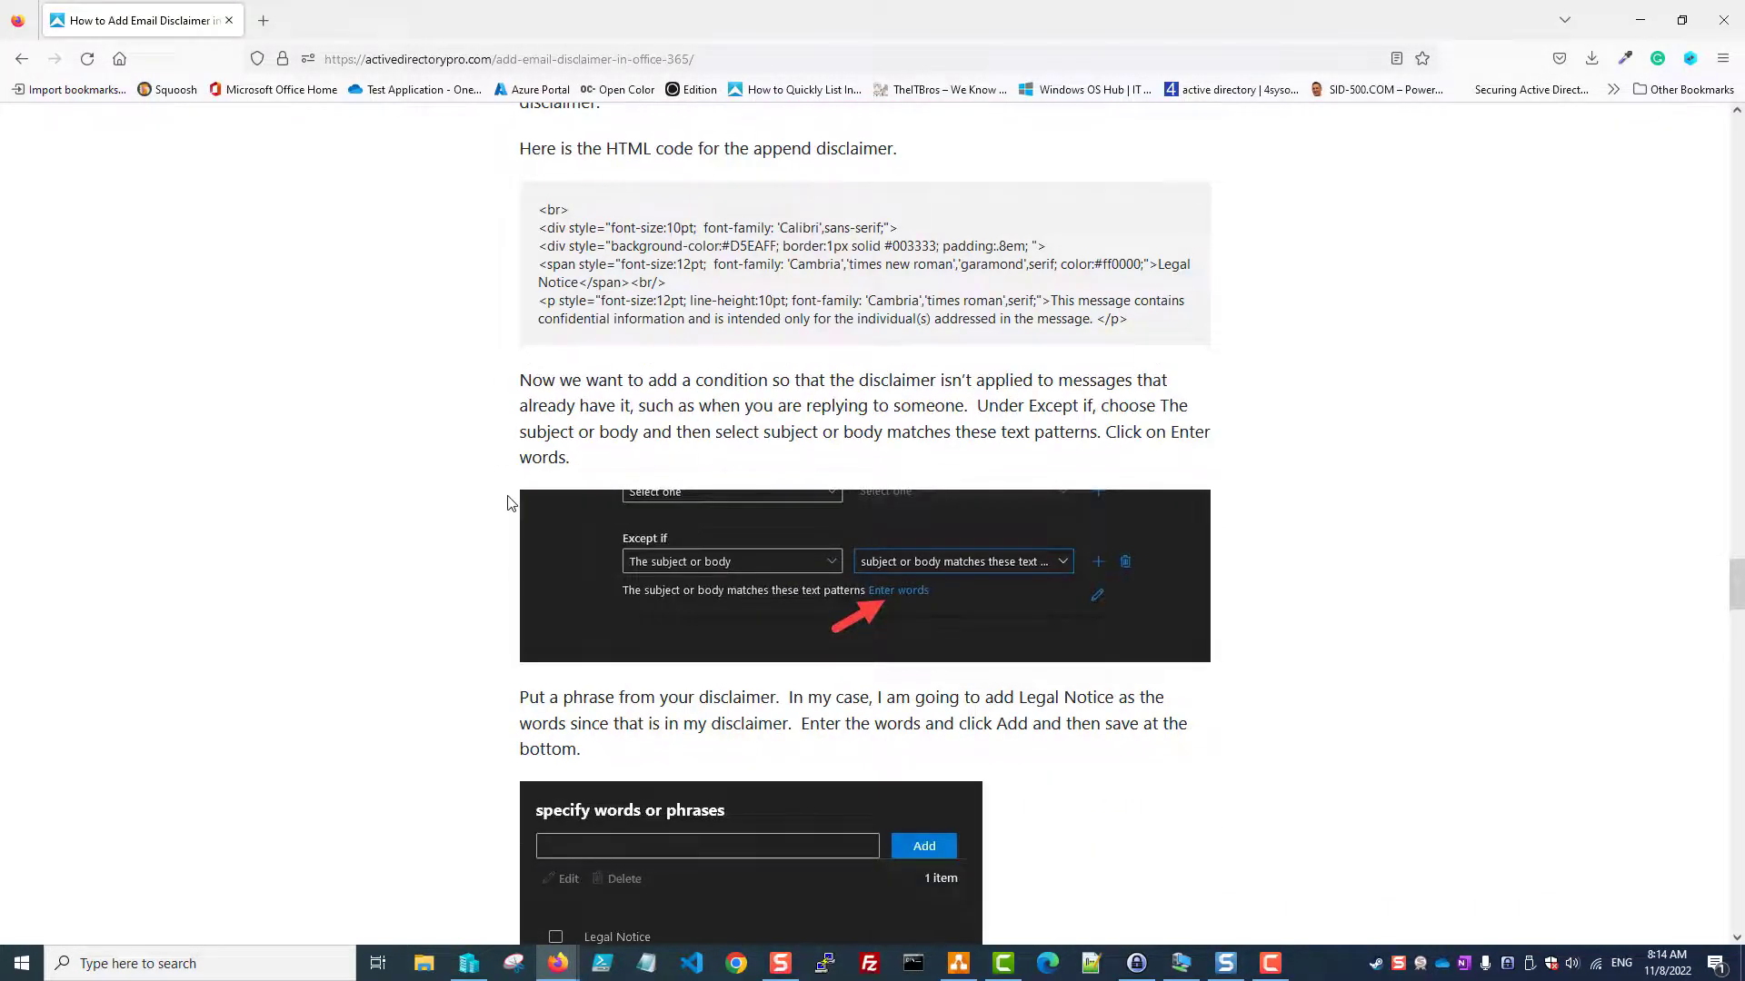
{"action": "scroll", "coordinate": [464, 595], "scroll_direction": "down", "scroll_amount": 13}
{"action": "scroll", "coordinate": [473, 606], "scroll_direction": "down", "scroll_amount": 4}
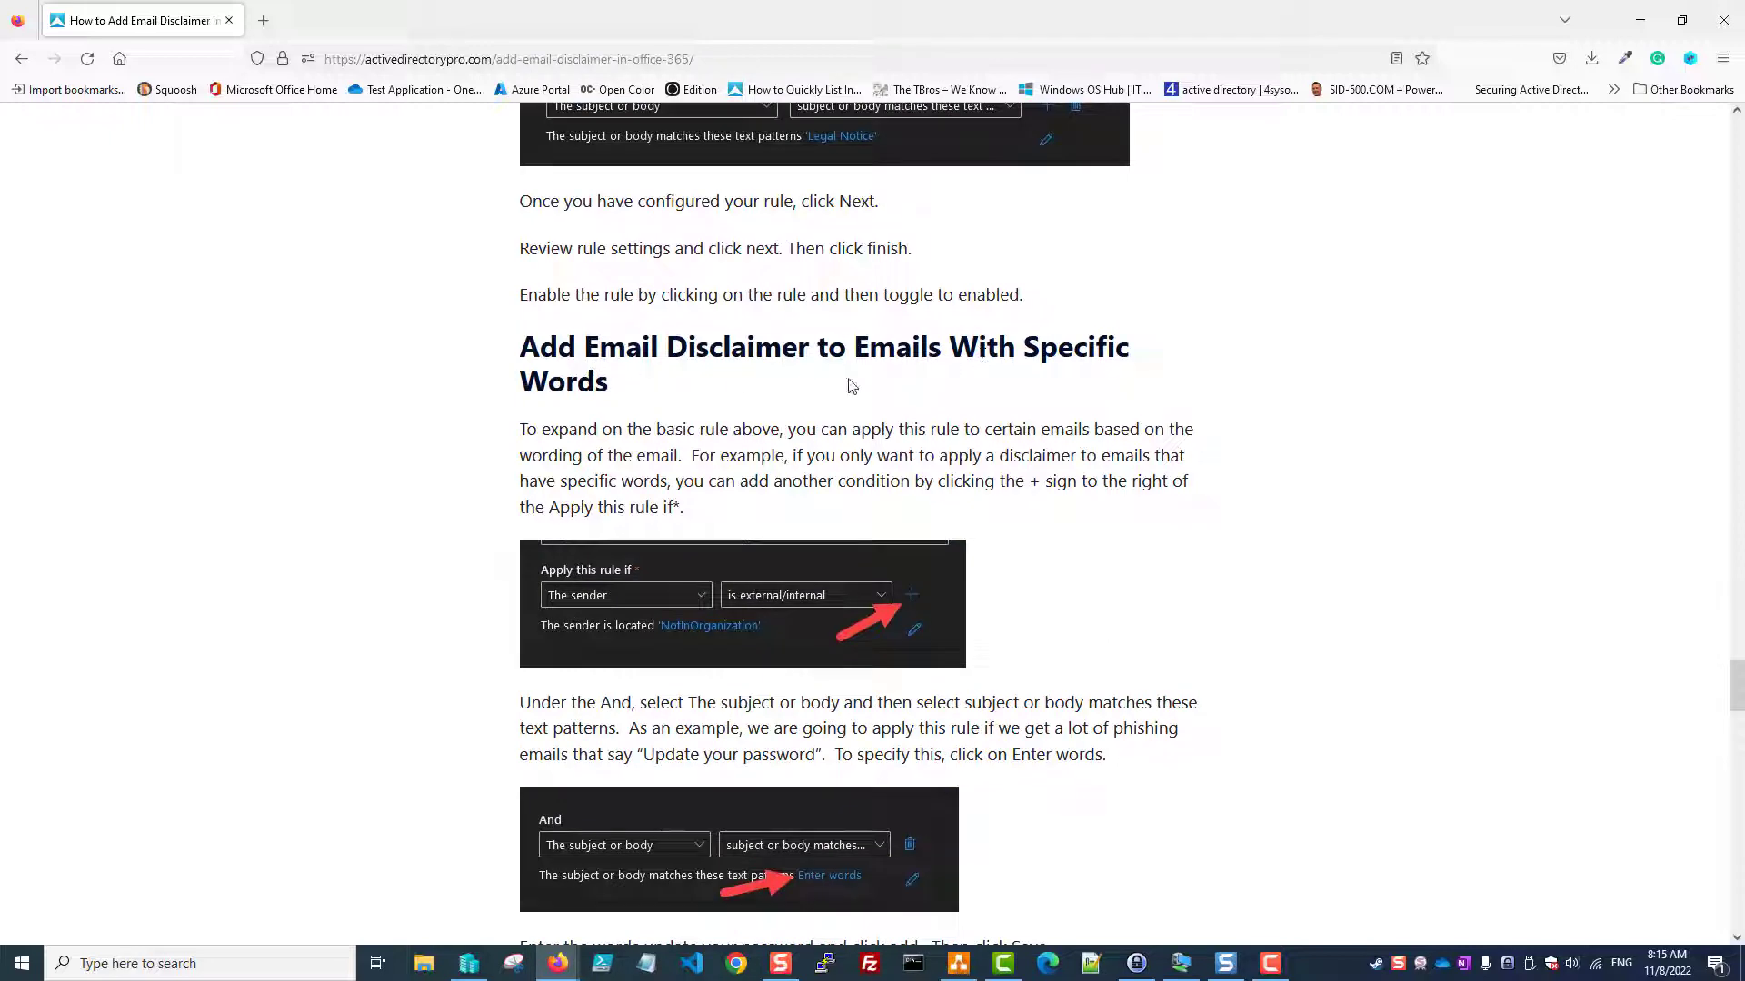
{"action": "scroll", "coordinate": [728, 458], "scroll_direction": "down", "scroll_amount": 2}
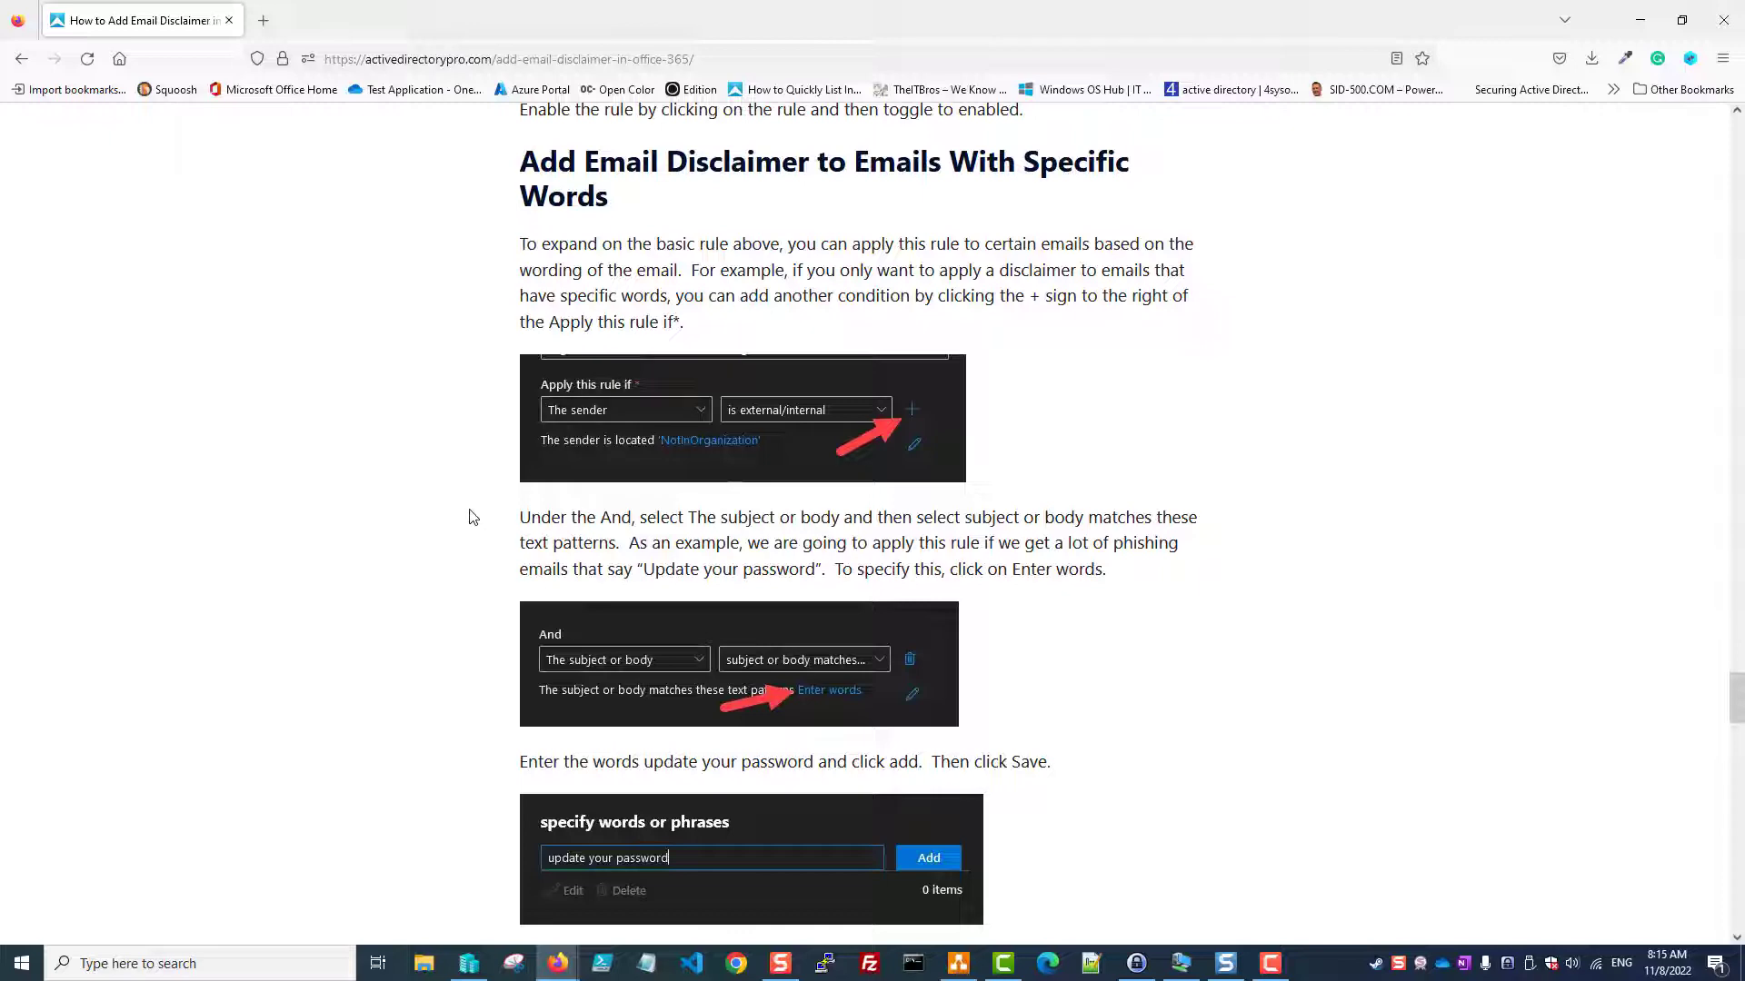
{"action": "scroll", "coordinate": [472, 541], "scroll_direction": "down", "scroll_amount": 2}
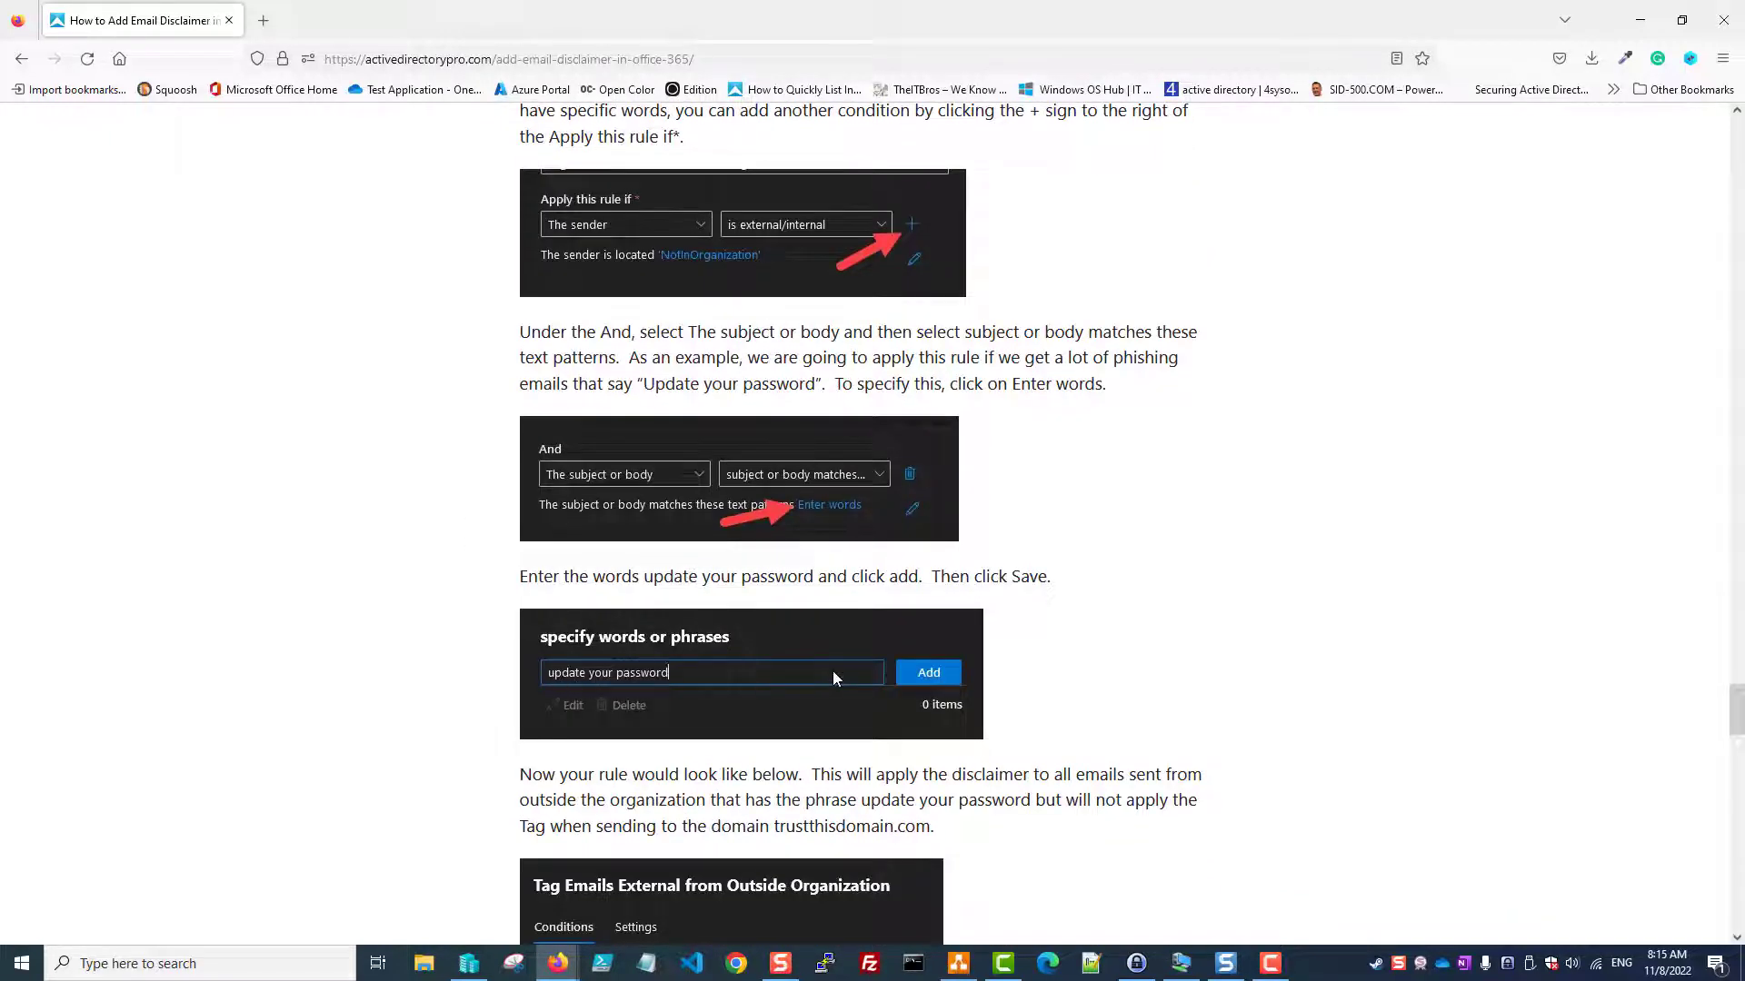
{"action": "scroll", "coordinate": [498, 623], "scroll_direction": "down", "scroll_amount": 2}
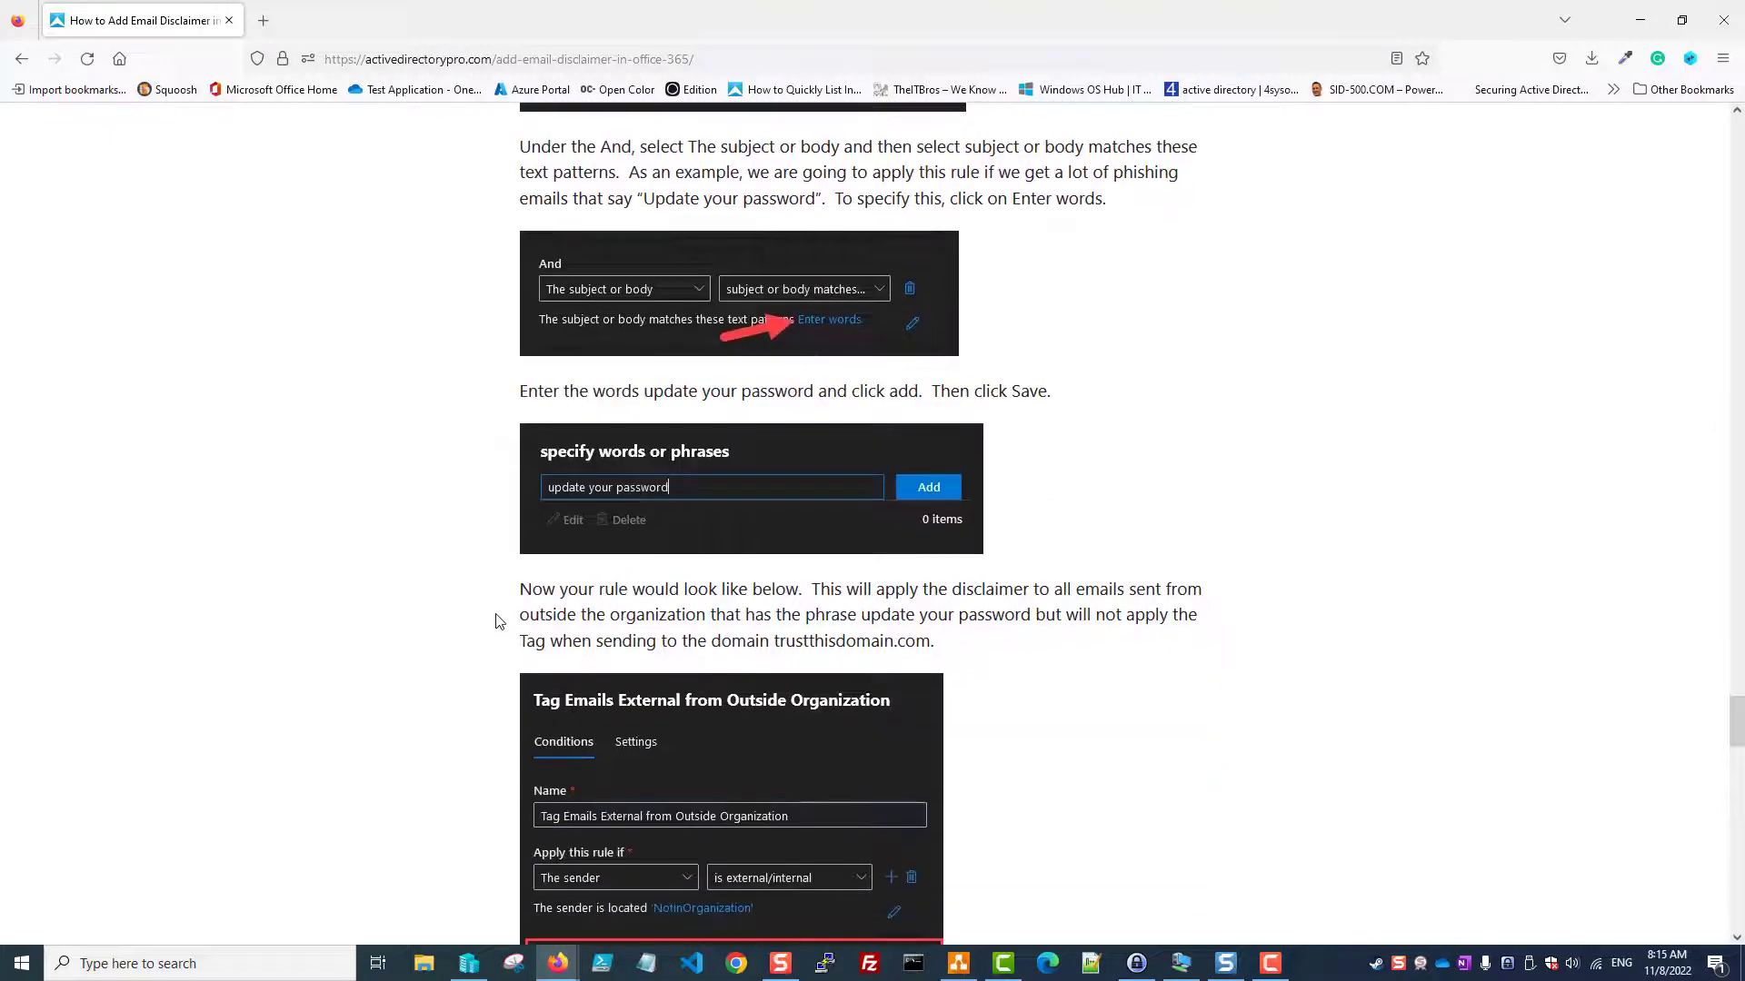
{"action": "scroll", "coordinate": [495, 622], "scroll_direction": "down", "scroll_amount": 3}
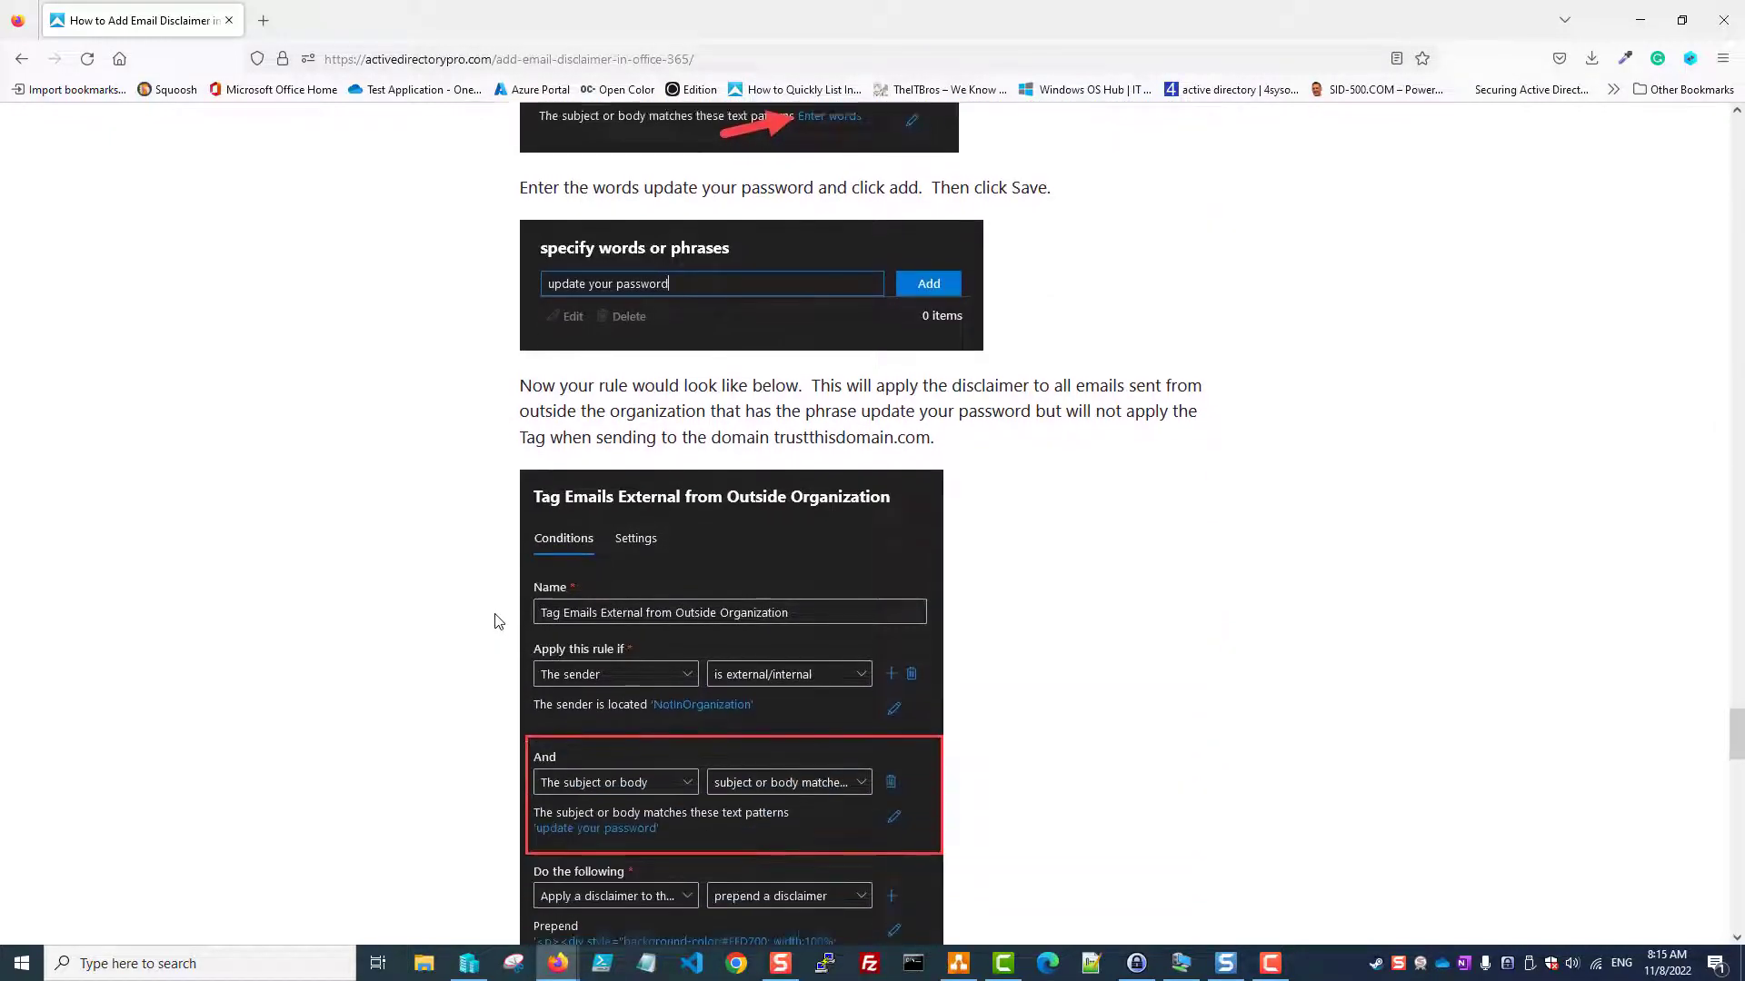
{"action": "scroll", "coordinate": [481, 618], "scroll_direction": "down", "scroll_amount": 6}
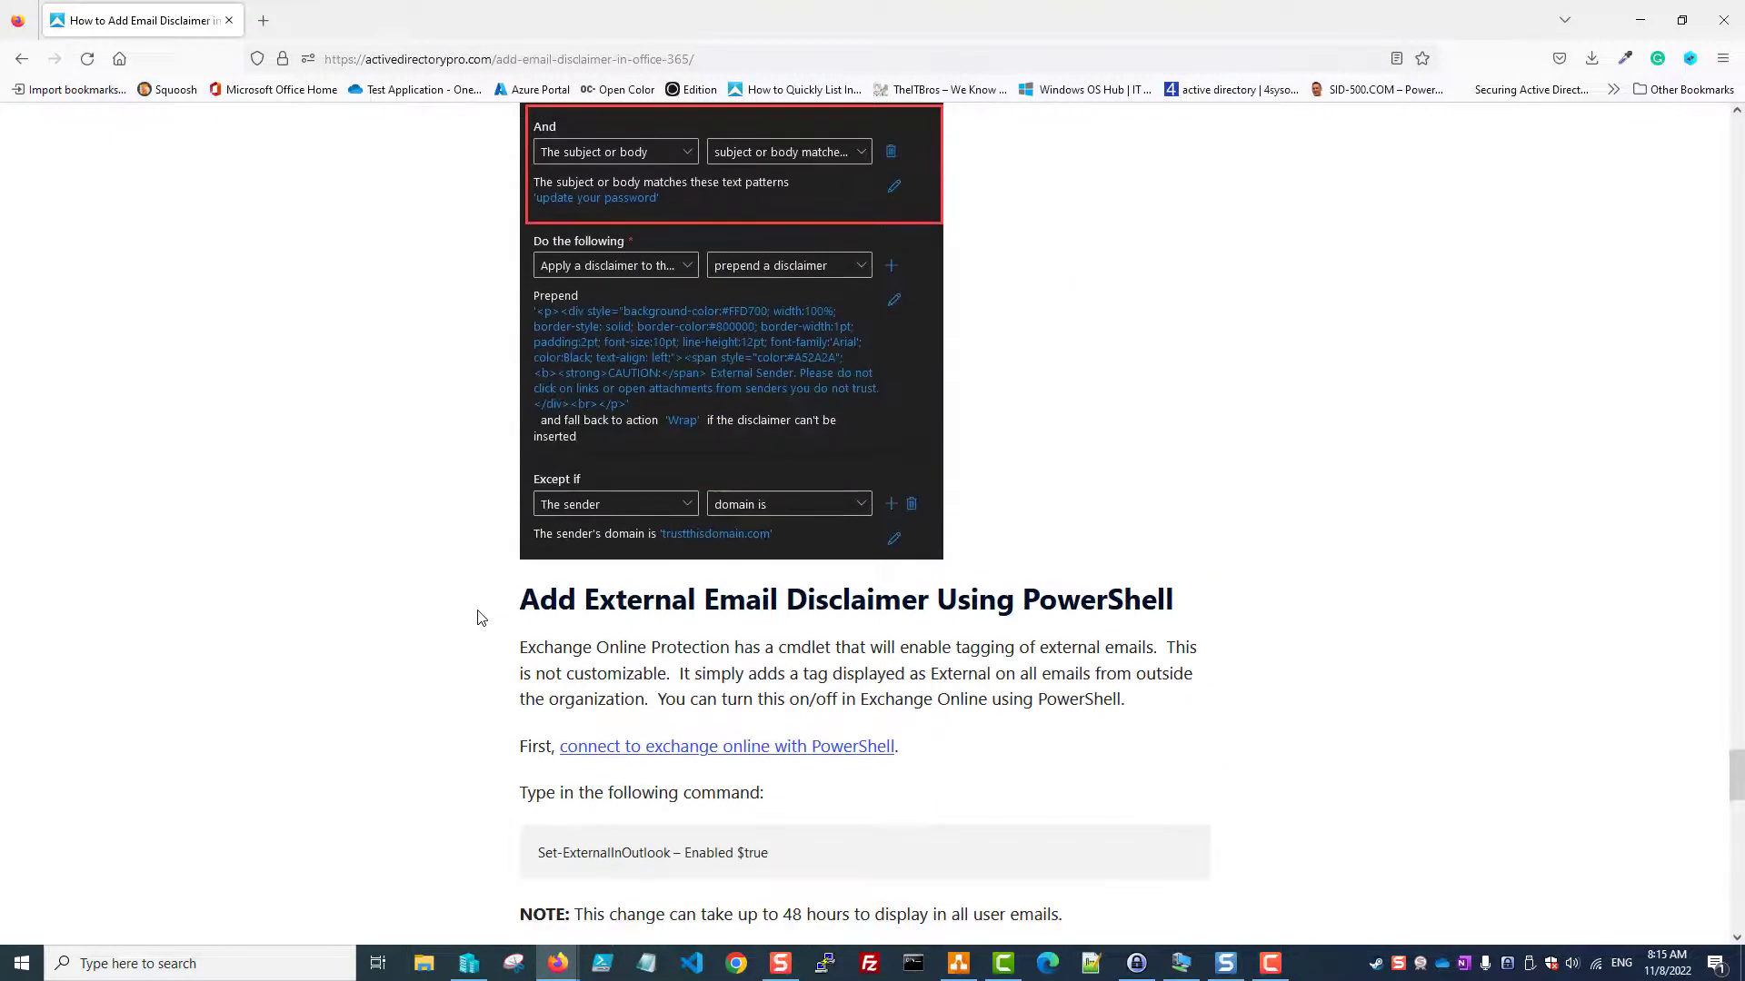
{"action": "scroll", "coordinate": [481, 617], "scroll_direction": "down", "scroll_amount": 2}
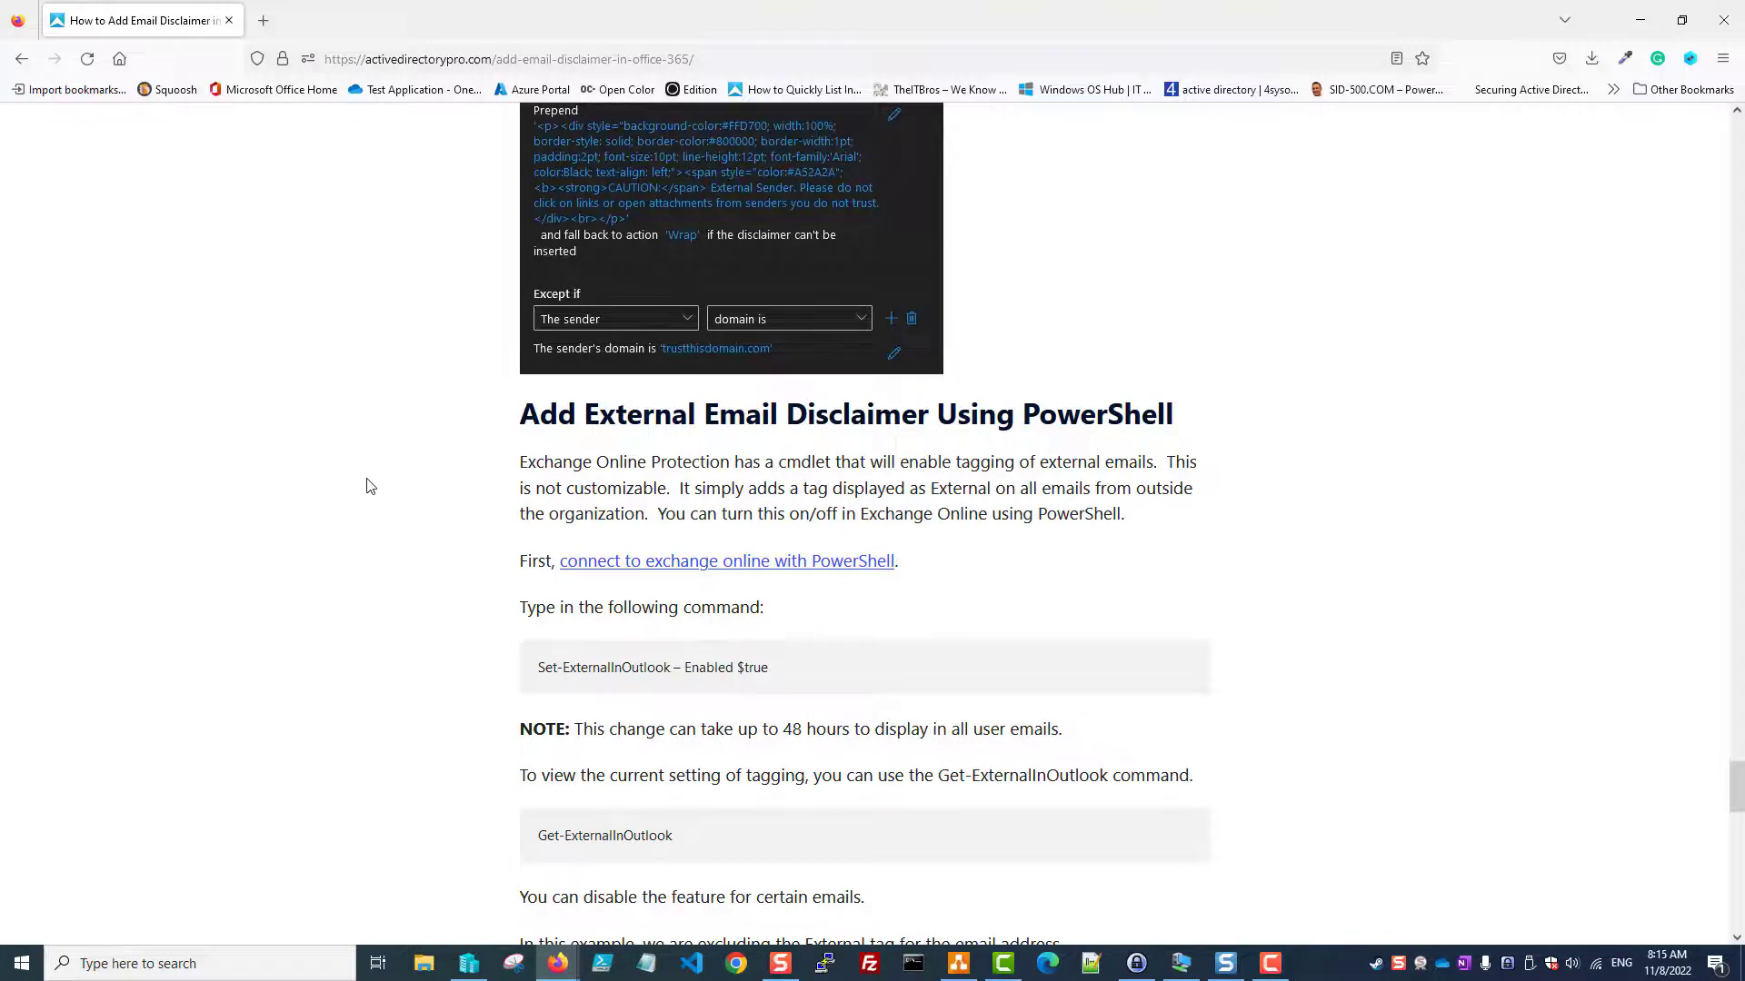
{"action": "scroll", "coordinate": [367, 490], "scroll_direction": "down", "scroll_amount": 5}
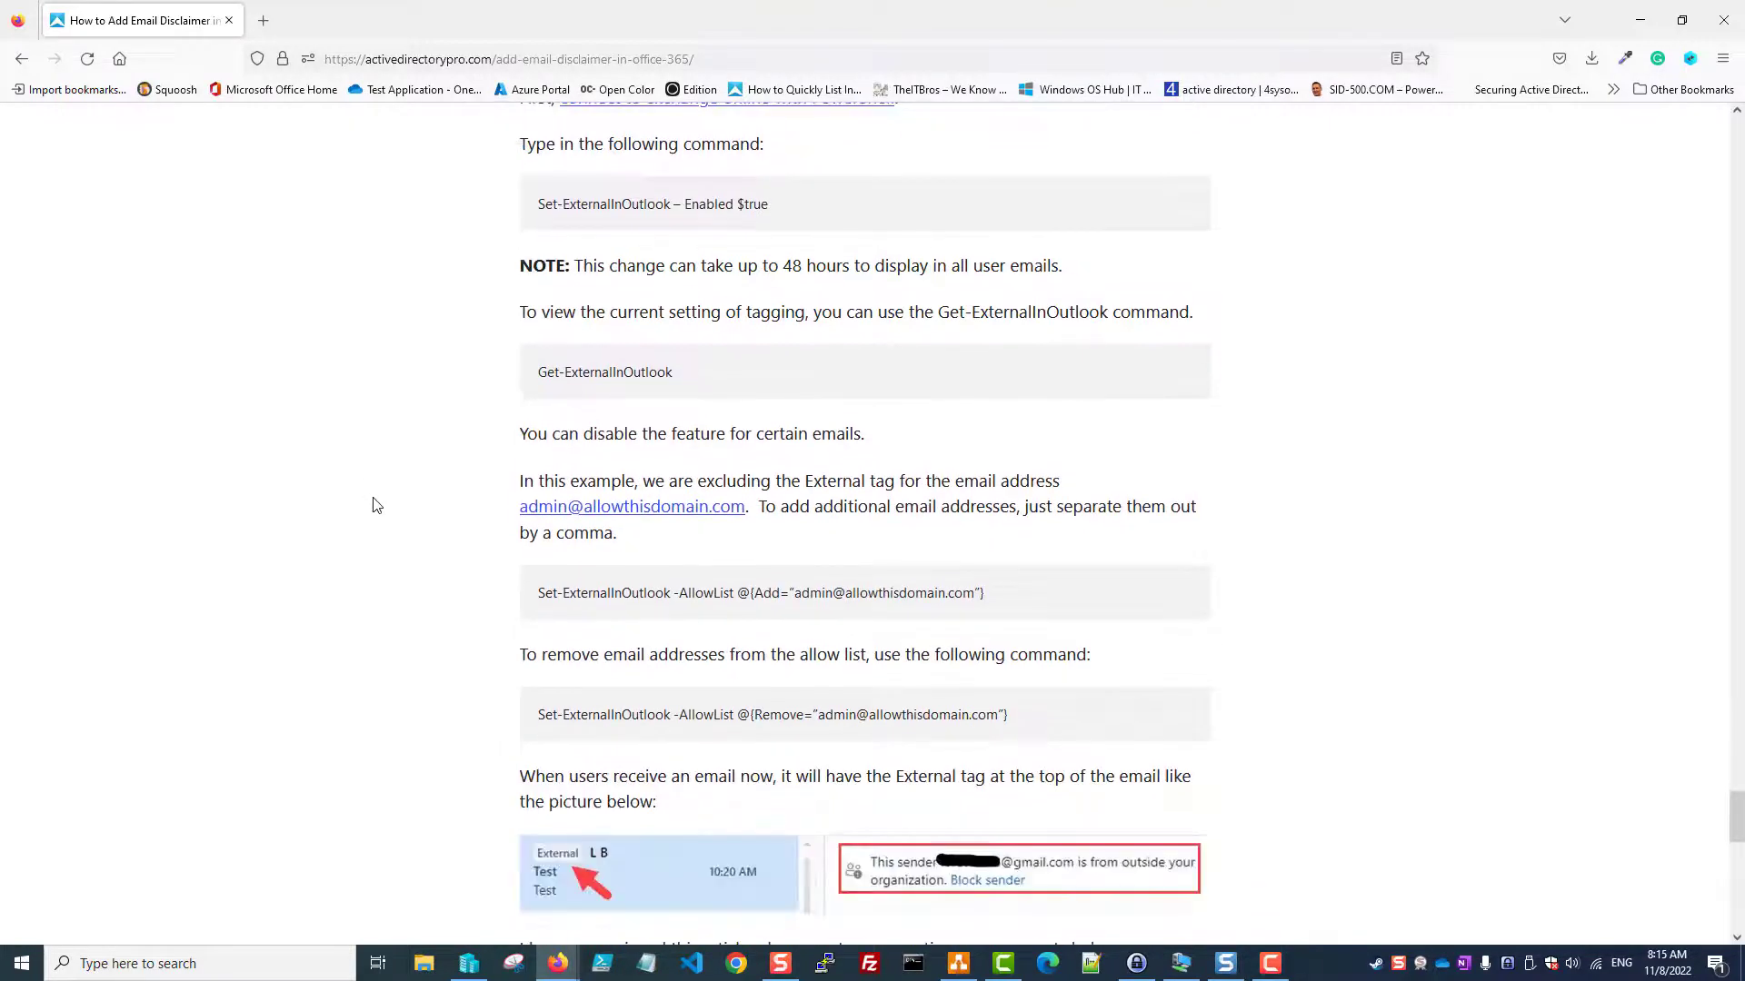
{"action": "scroll", "coordinate": [373, 501], "scroll_direction": "up", "scroll_amount": 4}
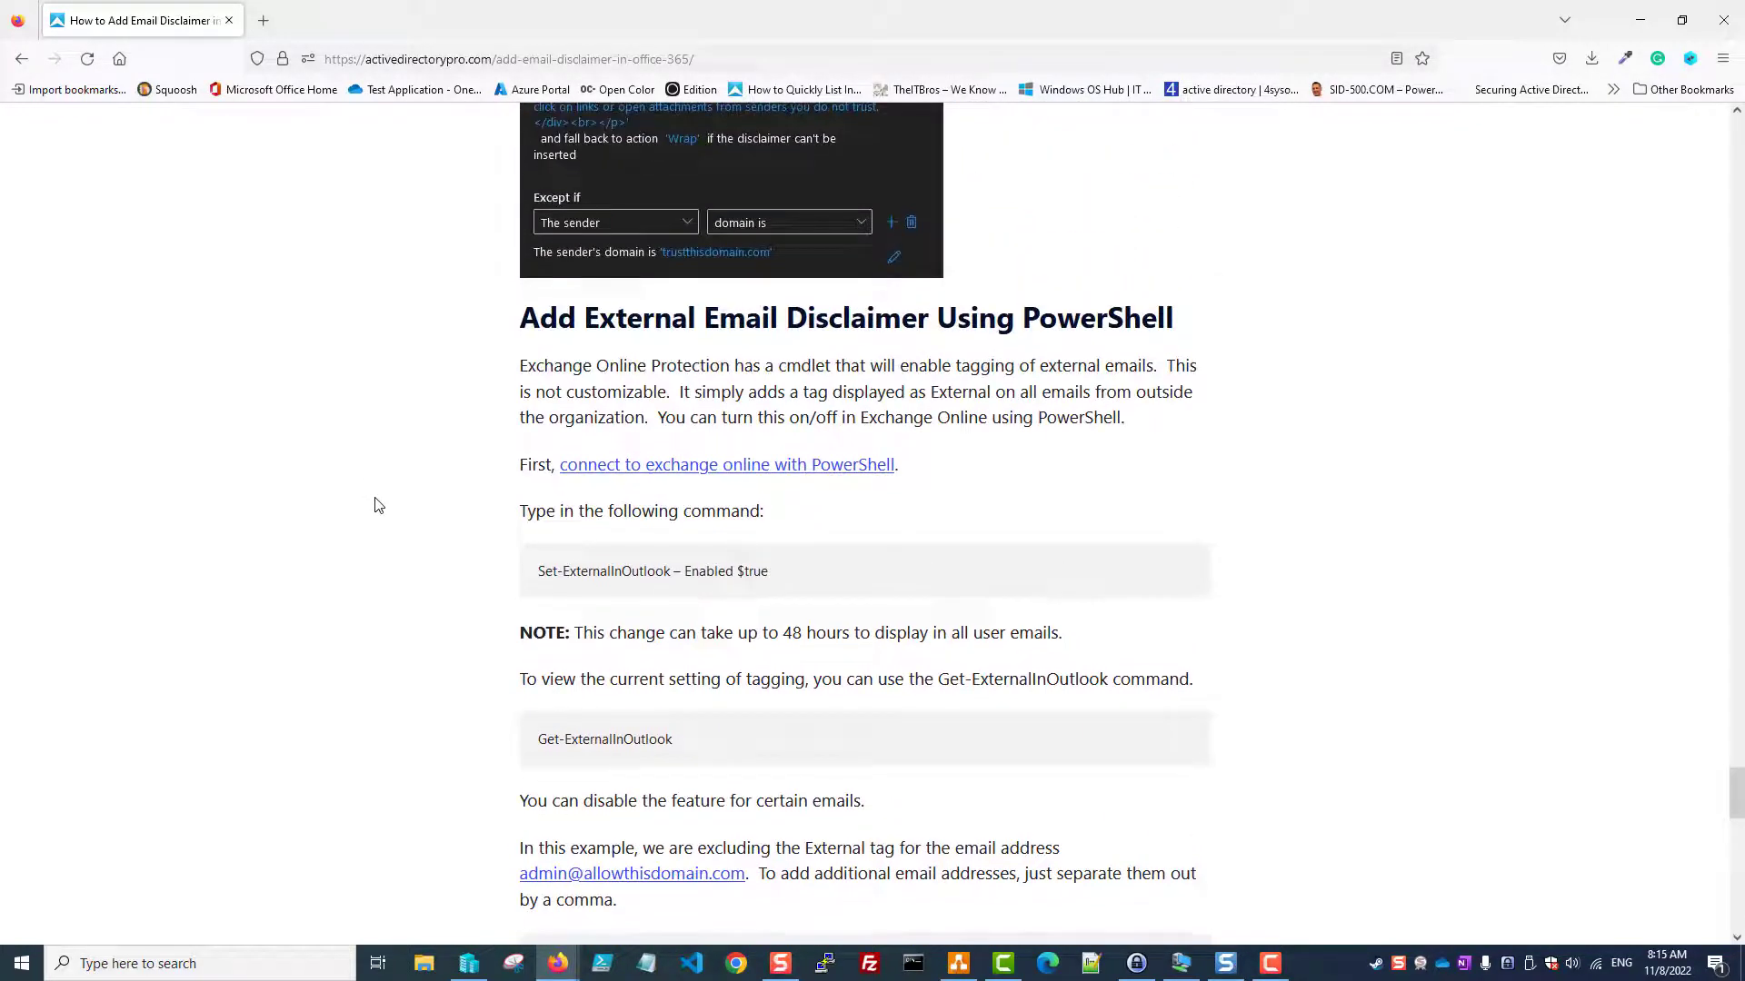
{"action": "scroll", "coordinate": [378, 507], "scroll_direction": "down", "scroll_amount": 3}
{"action": "scroll", "coordinate": [379, 507], "scroll_direction": "down", "scroll_amount": 1}
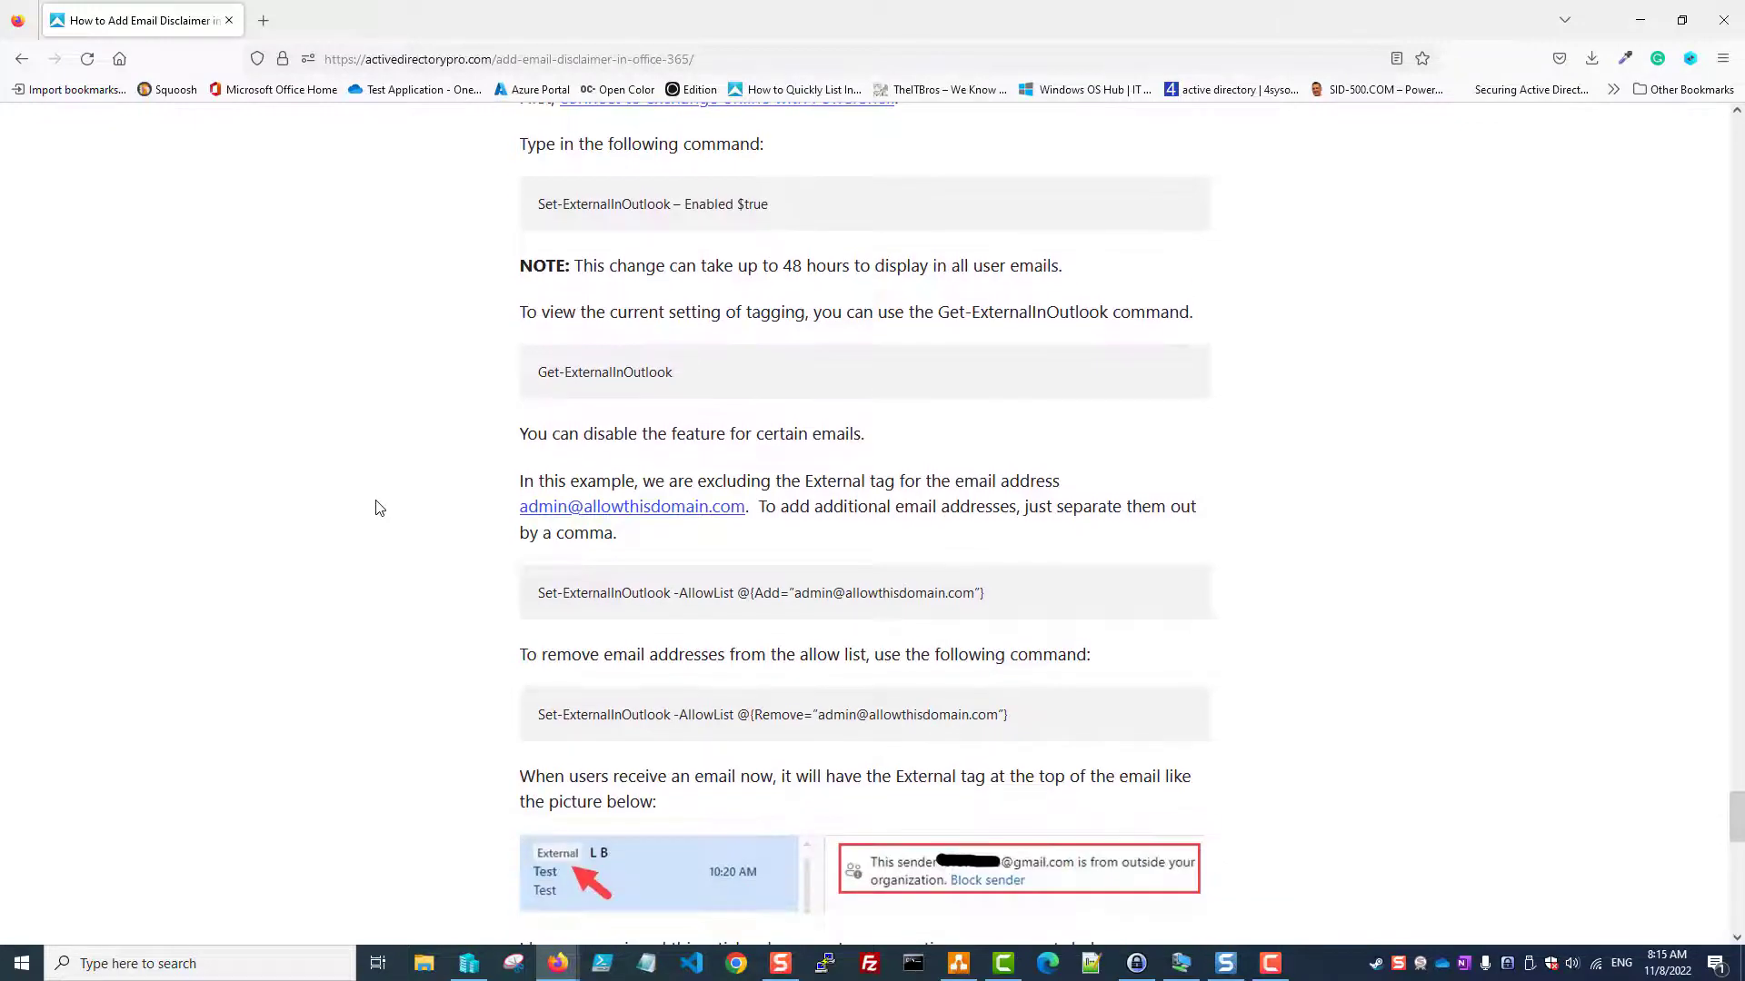
{"action": "scroll", "coordinate": [379, 507], "scroll_direction": "down", "scroll_amount": 1}
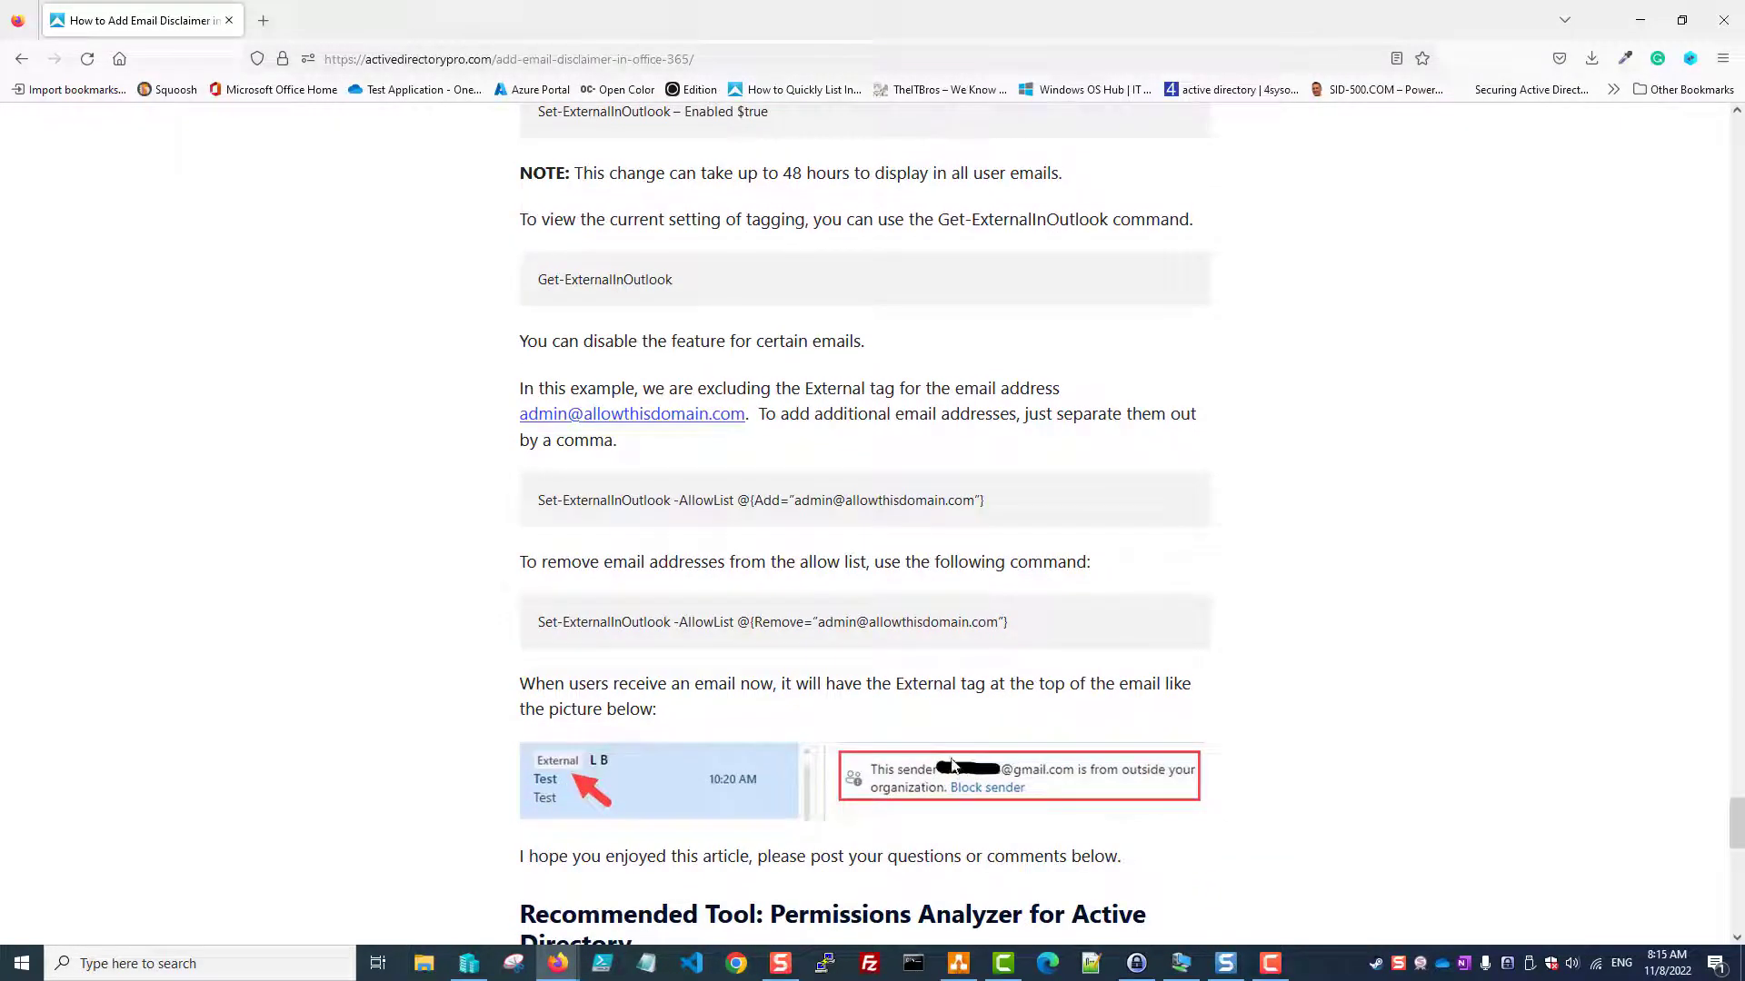
{"action": "scroll", "coordinate": [933, 627], "scroll_direction": "up", "scroll_amount": 2}
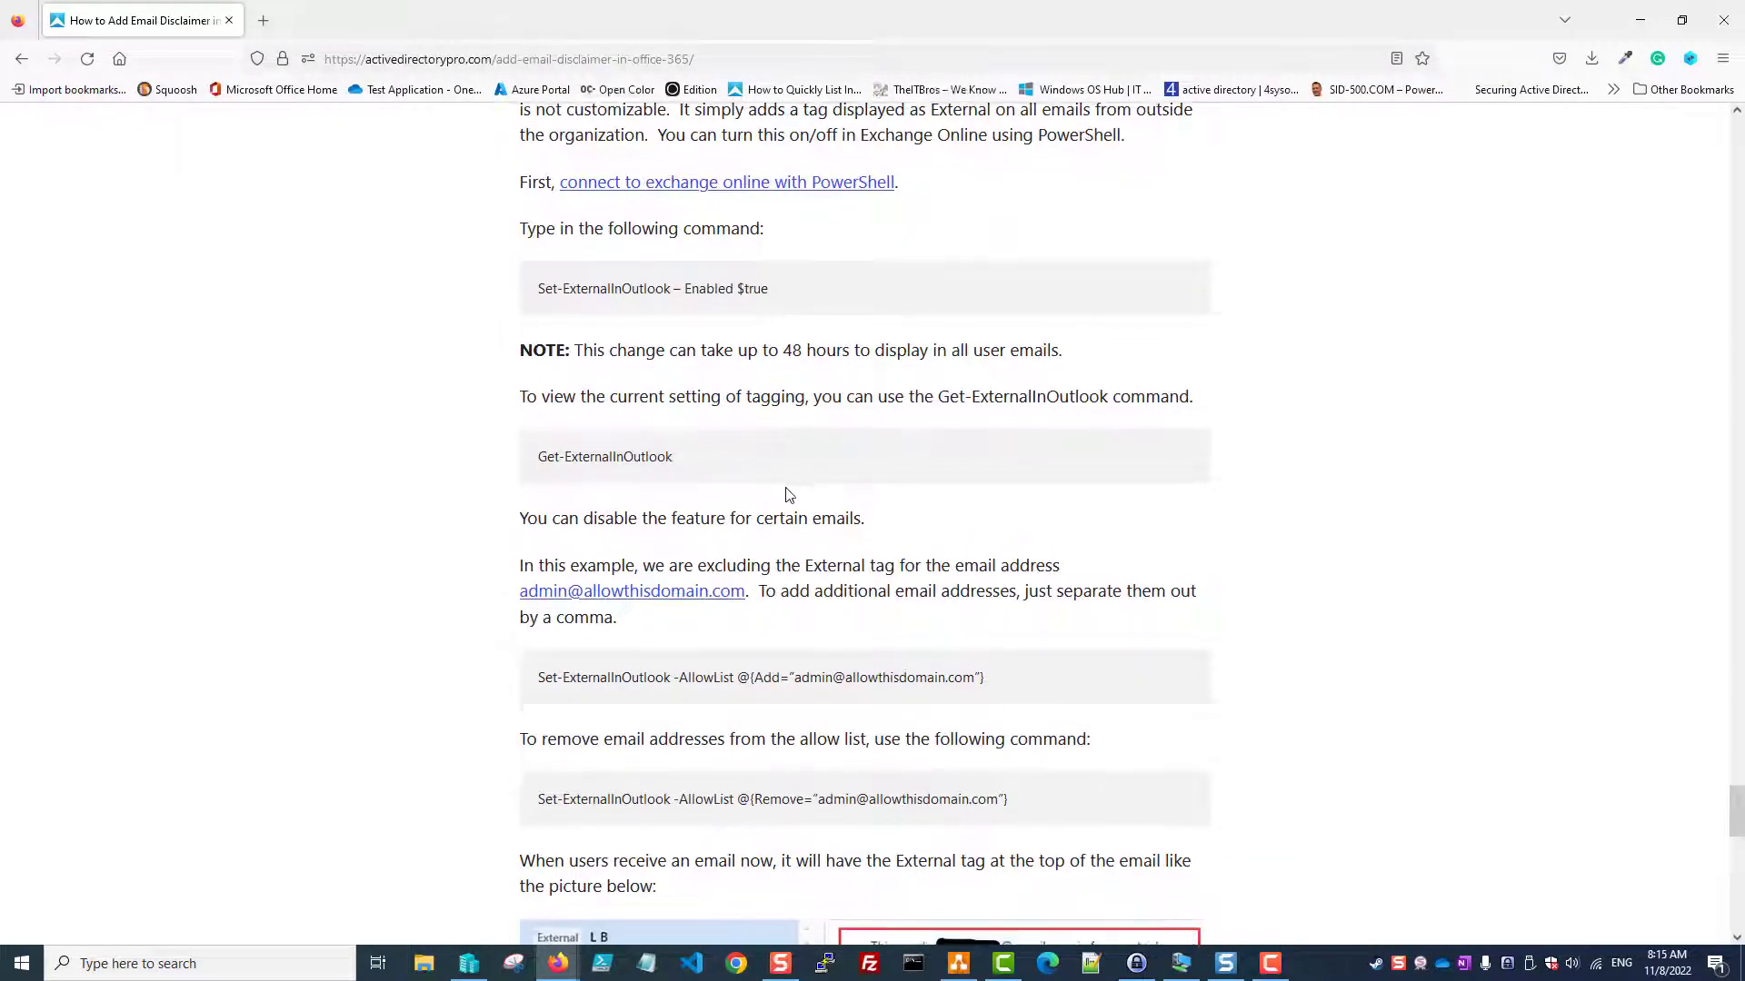